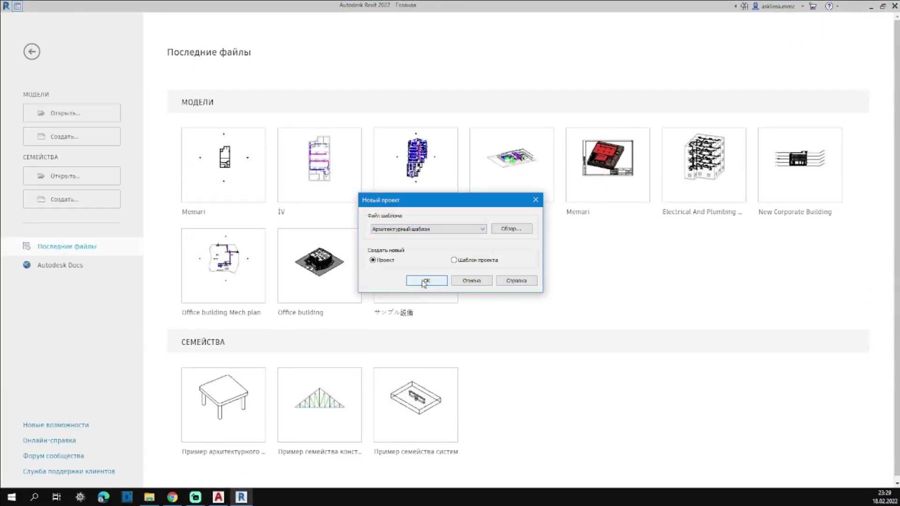
- Create a new project from the architectural template
{"action": "left_click", "coordinate": [425, 281]}
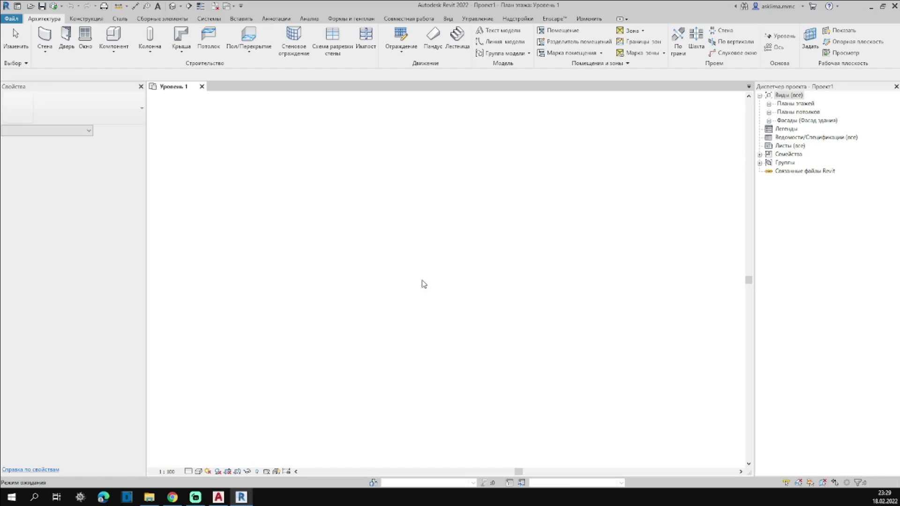
- In the West elevation, set Уровень 2's elevation to 4300
{"action": "left_click", "coordinate": [789, 96]}
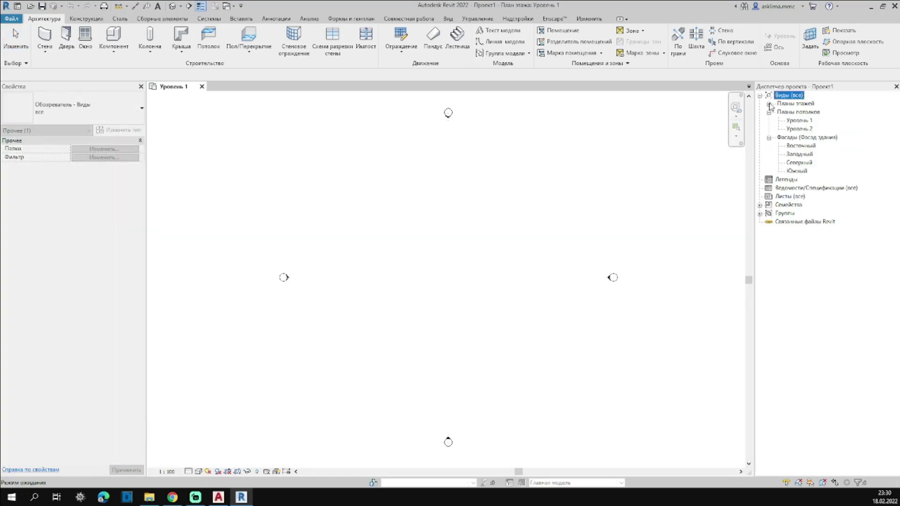
{"action": "double_click", "coordinate": [799, 179]}
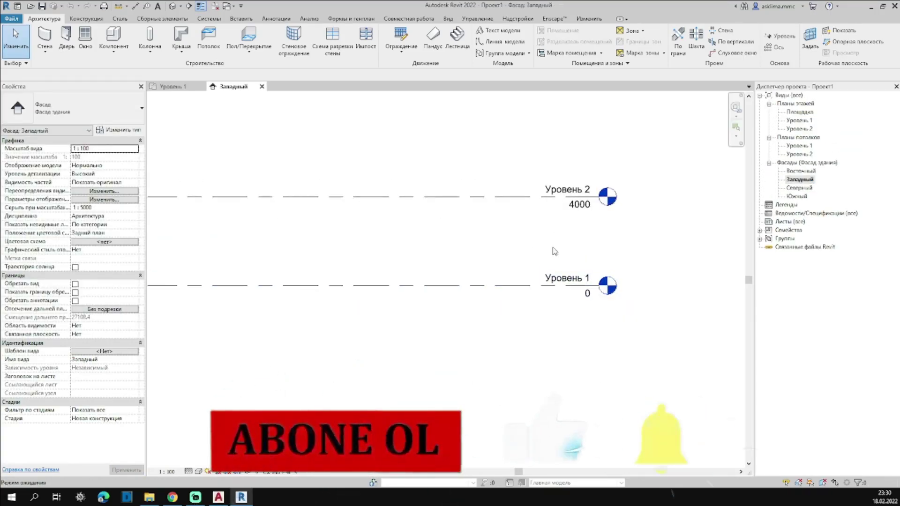
{"action": "double_click", "coordinate": [578, 205]}
{"action": "type", "text": "4300"}
{"action": "key", "text": "Return"}
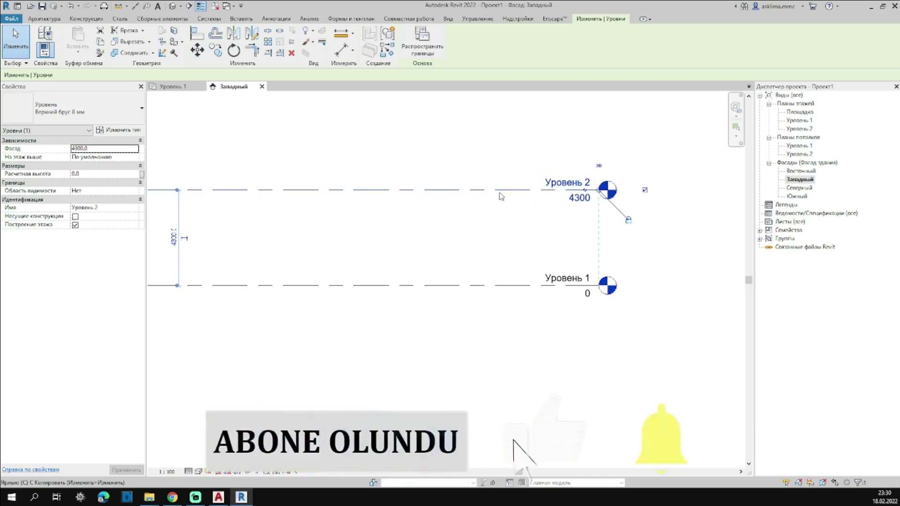
- Copy new levels 4300 apart above 2-ci Martaba, then edit the 1-ci Martaba elevation
{"action": "key", "text": "Return"}
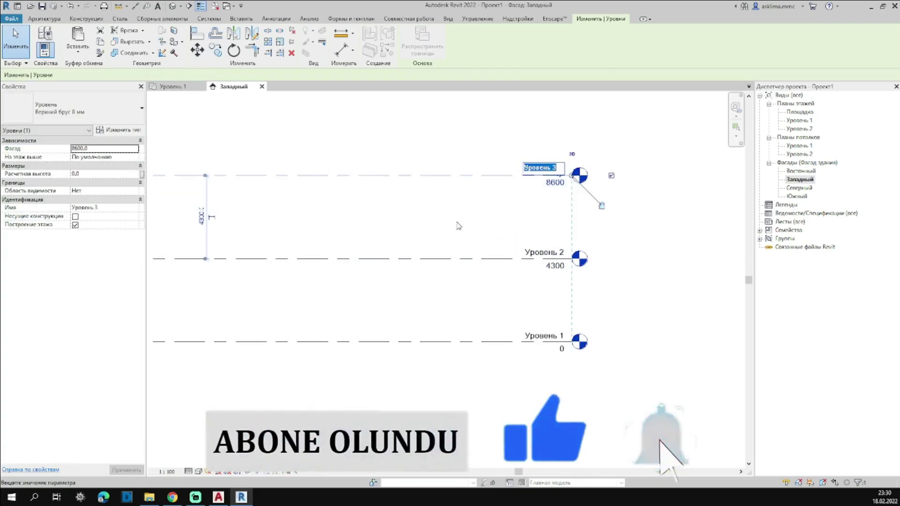
{"action": "key", "text": "Escape"}
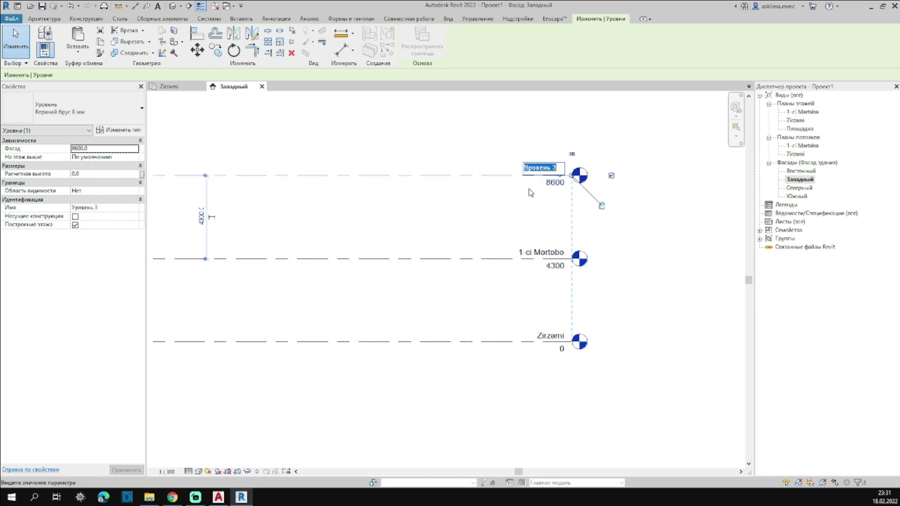
{"action": "key", "text": "c"}
{"action": "key", "text": "o"}
{"action": "left_click", "coordinate": [394, 175]}
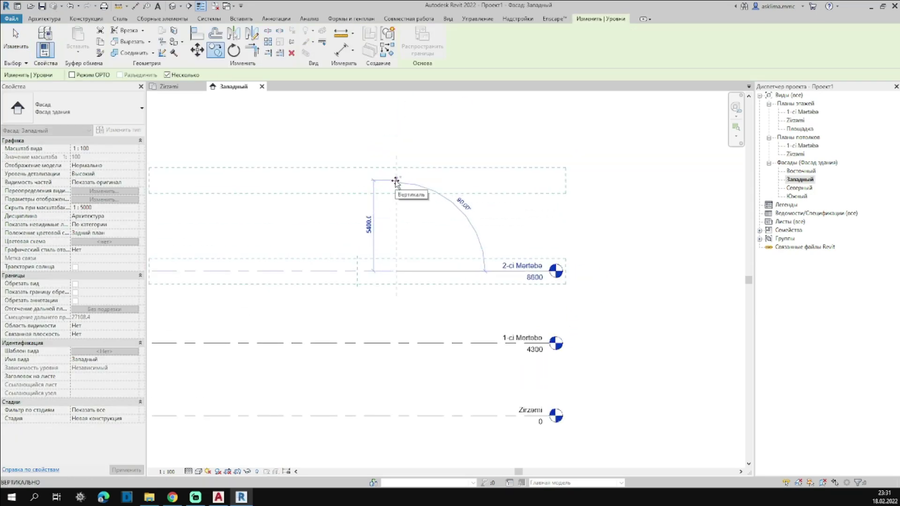
{"action": "type", "text": "4300"}
{"action": "key", "text": "Return"}
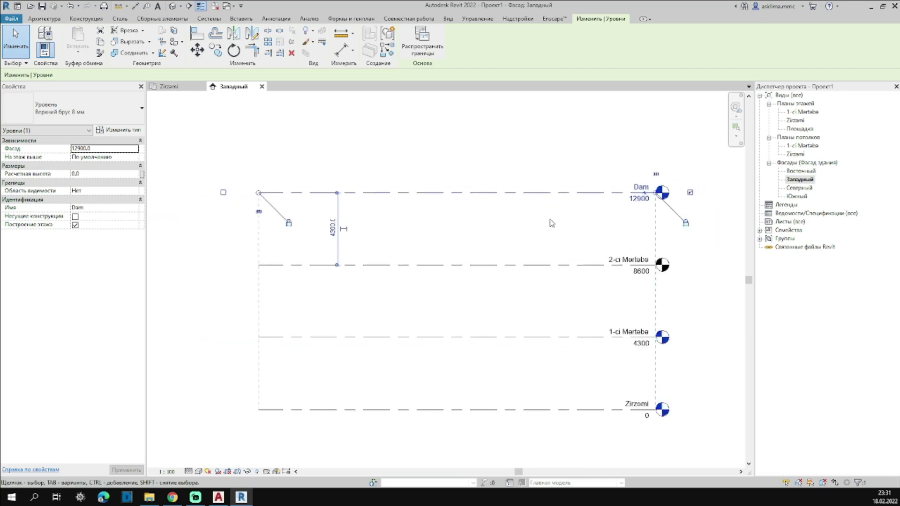
{"action": "double_click", "coordinate": [609, 319]}
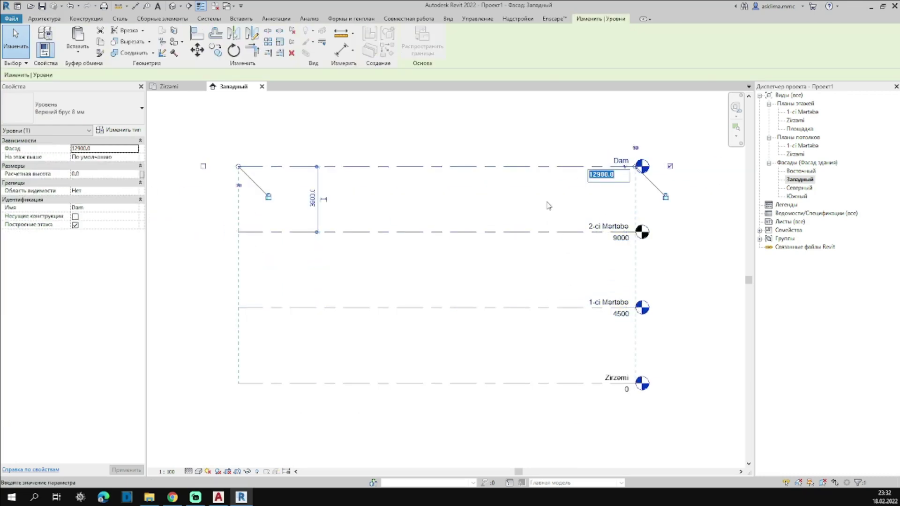
- Align the imported 1-ci Martaba drawing onto the floor plan
{"action": "key", "text": "Escape"}
{"action": "scroll", "coordinate": [628, 293], "scroll_direction": "down", "scroll_amount": 1}
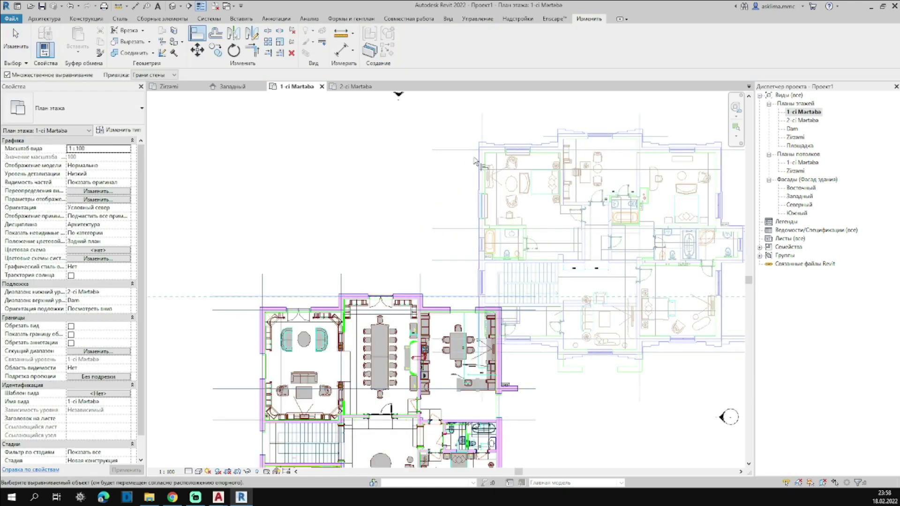
{"action": "left_click", "coordinate": [476, 161]}
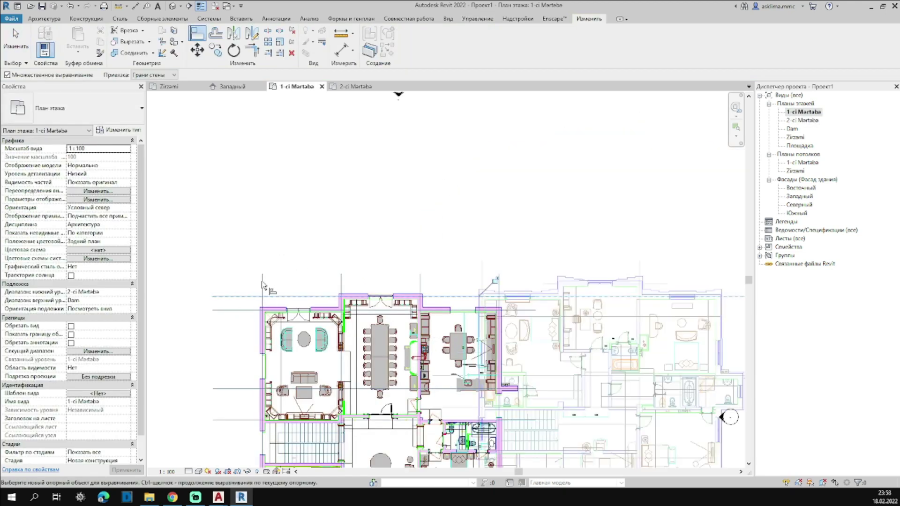
{"action": "scroll", "coordinate": [361, 260], "scroll_direction": "up", "scroll_amount": 3}
{"action": "scroll", "coordinate": [361, 260], "scroll_direction": "down", "scroll_amount": 2}
{"action": "scroll", "coordinate": [375, 304], "scroll_direction": "up", "scroll_amount": 2}
{"action": "scroll", "coordinate": [413, 375], "scroll_direction": "down", "scroll_amount": 2}
{"action": "scroll", "coordinate": [422, 398], "scroll_direction": "up", "scroll_amount": 1}
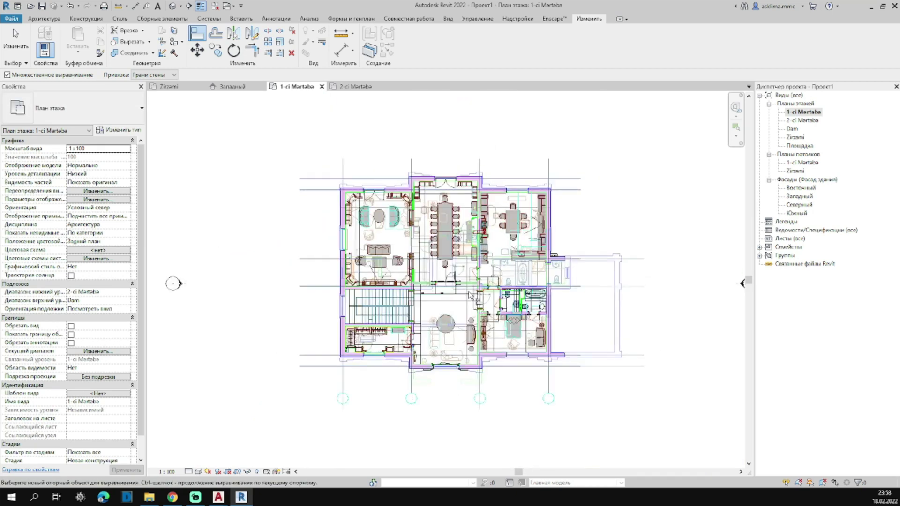
{"action": "scroll", "coordinate": [436, 260], "scroll_direction": "up", "scroll_amount": 2}
{"action": "scroll", "coordinate": [436, 260], "scroll_direction": "up", "scroll_amount": 2}
{"action": "scroll", "coordinate": [436, 260], "scroll_direction": "down", "scroll_amount": 3}
{"action": "scroll", "coordinate": [436, 260], "scroll_direction": "up", "scroll_amount": 1}
{"action": "scroll", "coordinate": [469, 282], "scroll_direction": "up", "scroll_amount": 3}
{"action": "scroll", "coordinate": [493, 300], "scroll_direction": "down", "scroll_amount": 3}
{"action": "scroll", "coordinate": [466, 263], "scroll_direction": "down", "scroll_amount": 2}
{"action": "scroll", "coordinate": [516, 187], "scroll_direction": "up", "scroll_amount": 1}
- Draw a horizontal grid line on the Zirzami plan and label it A
{"action": "scroll", "coordinate": [529, 165], "scroll_direction": "up", "scroll_amount": 1}
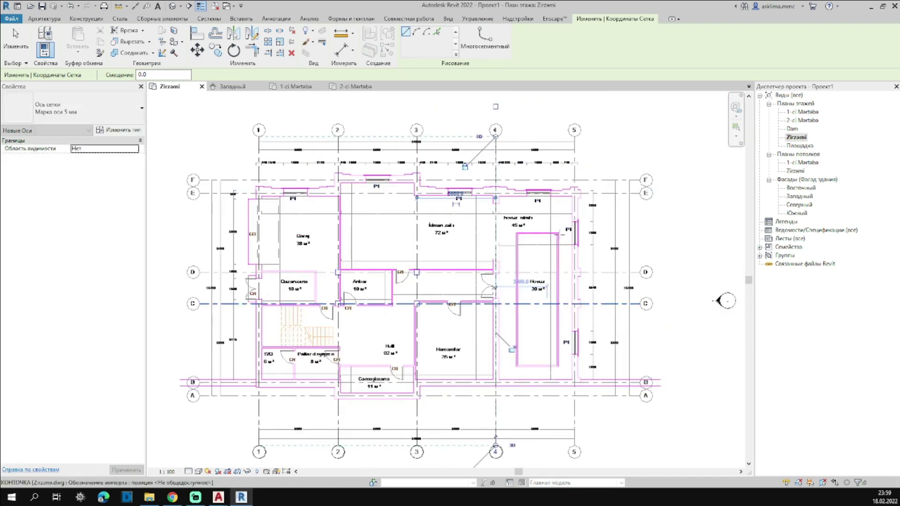
{"action": "scroll", "coordinate": [656, 234], "scroll_direction": "down", "scroll_amount": 1}
{"action": "left_click", "coordinate": [727, 279]}
{"action": "scroll", "coordinate": [328, 262], "scroll_direction": "up", "scroll_amount": 2}
{"action": "left_click", "coordinate": [182, 261]}
{"action": "key", "text": "Escape"}
{"action": "double_click", "coordinate": [175, 261]}
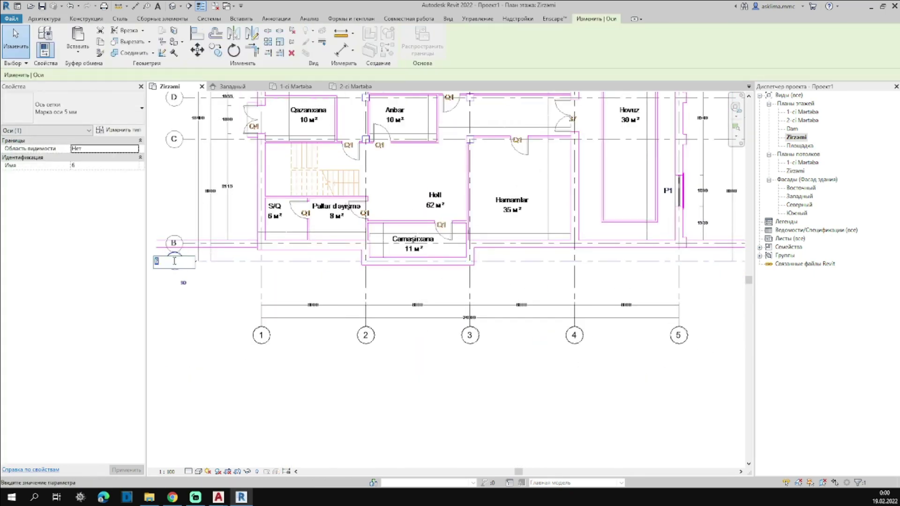
{"action": "type", "text": "A"}
{"action": "scroll", "coordinate": [328, 279], "scroll_direction": "down", "scroll_amount": 1}
{"action": "key", "text": "Escape"}
- Add horizontal grid line F above grid E
{"action": "key", "text": "g"}
{"action": "key", "text": "r"}
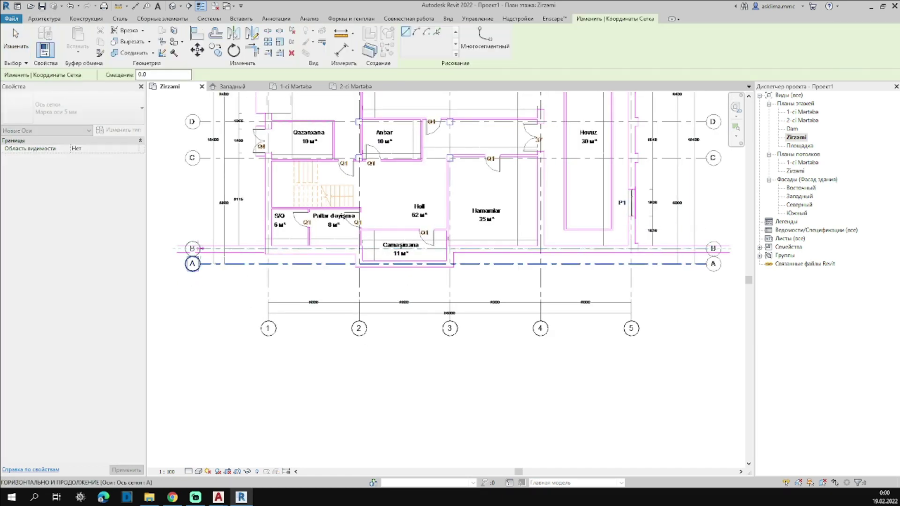
{"action": "middle_click_drag", "start_coordinate": [221, 192], "coordinate": [215, 264]}
{"action": "middle_click_drag", "start_coordinate": [273, 202], "coordinate": [277, 305]}
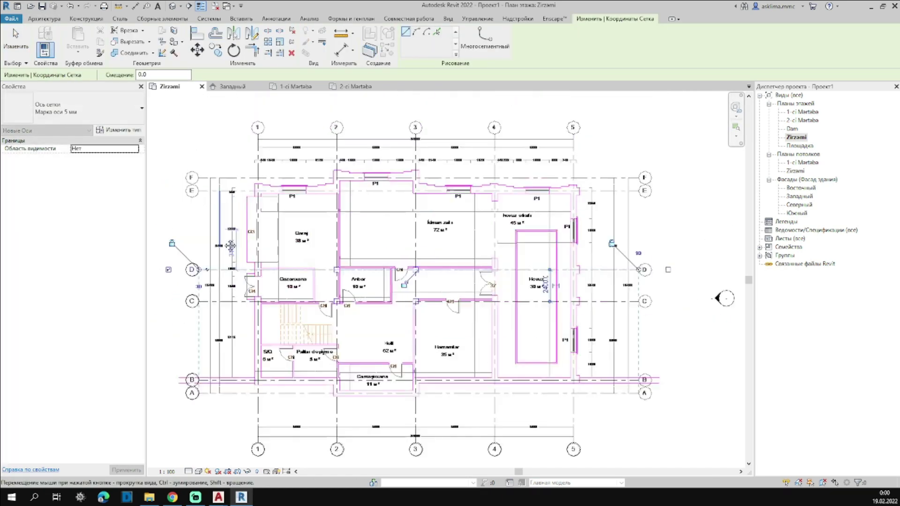
{"action": "scroll", "coordinate": [722, 314], "scroll_direction": "up", "scroll_amount": 1}
{"action": "scroll", "coordinate": [677, 213], "scroll_direction": "down", "scroll_amount": 2}
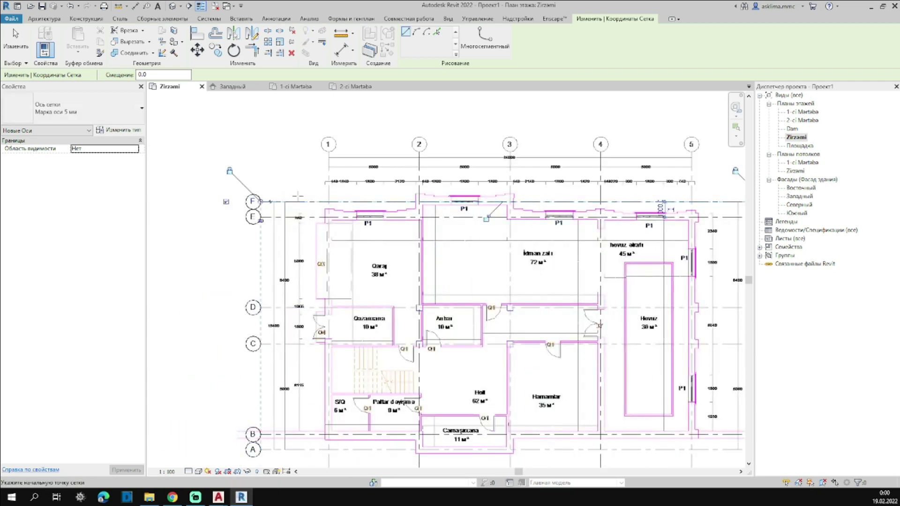
{"action": "key", "text": "Escape"}
{"action": "key", "text": "Escape"}
- Save the project as Memari
{"action": "scroll", "coordinate": [542, 240], "scroll_direction": "up", "scroll_amount": 3}
{"action": "scroll", "coordinate": [542, 240], "scroll_direction": "up", "scroll_amount": 3}
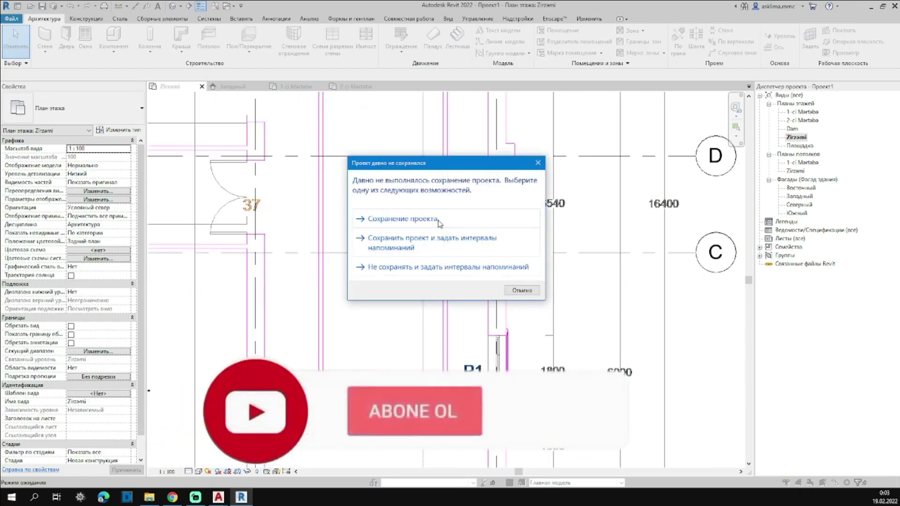
{"action": "left_click", "coordinate": [432, 217]}
{"action": "key", "text": "Return"}
- Start an aligned dimension from a wall face, then cancel it
{"action": "key", "text": "d"}
{"action": "key", "text": "i"}
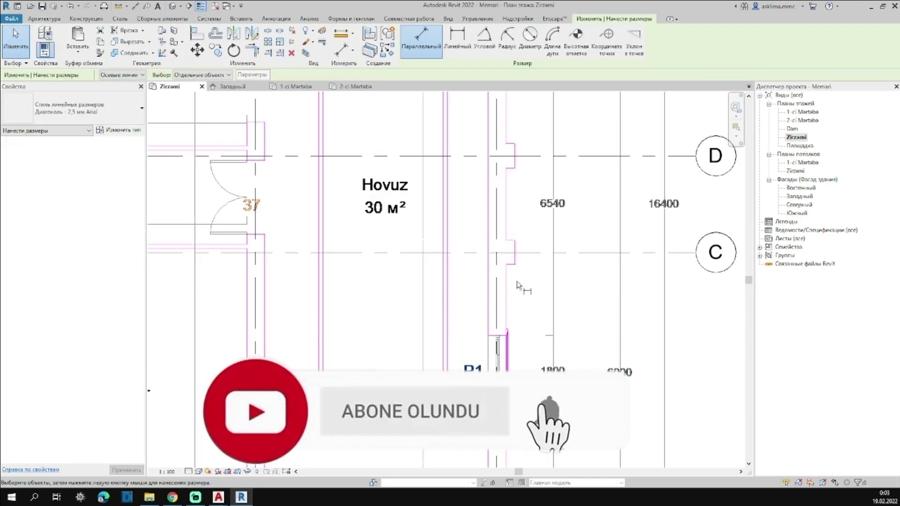
{"action": "scroll", "coordinate": [516, 281], "scroll_direction": "up", "scroll_amount": 2}
{"action": "scroll", "coordinate": [474, 243], "scroll_direction": "down", "scroll_amount": 3}
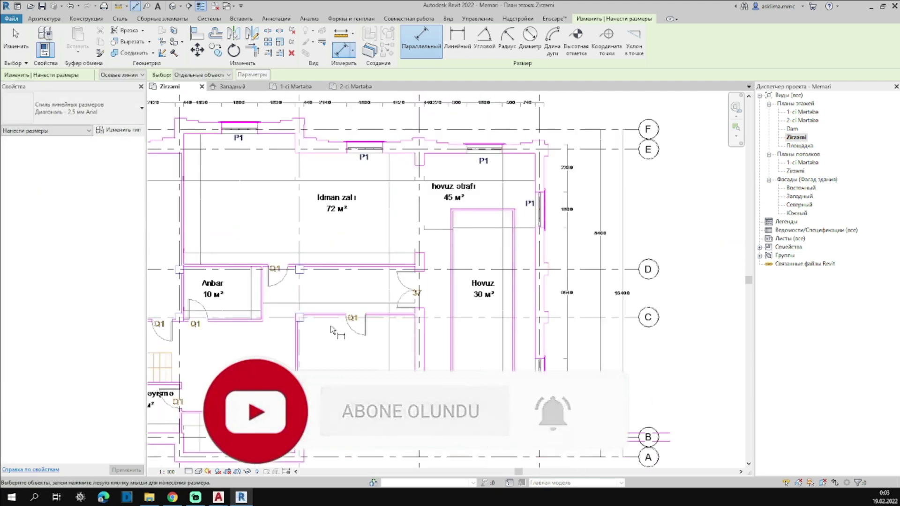
{"action": "scroll", "coordinate": [251, 337], "scroll_direction": "up", "scroll_amount": 3}
{"action": "left_click", "coordinate": [393, 300]}
{"action": "scroll", "coordinate": [393, 328], "scroll_direction": "down", "scroll_amount": 2}
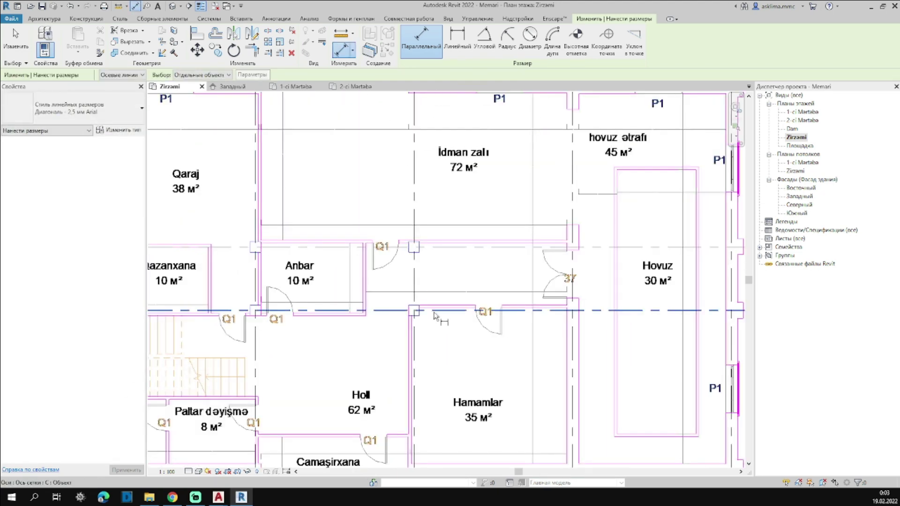
{"action": "key", "text": "Escape"}
{"action": "key", "text": "Escape"}
{"action": "scroll", "coordinate": [375, 241], "scroll_direction": "up", "scroll_amount": 1}
- Duplicate the column type as 400x400 with depth 400 and width 400
{"action": "left_click", "coordinate": [154, 87]}
{"action": "left_click", "coordinate": [119, 130]}
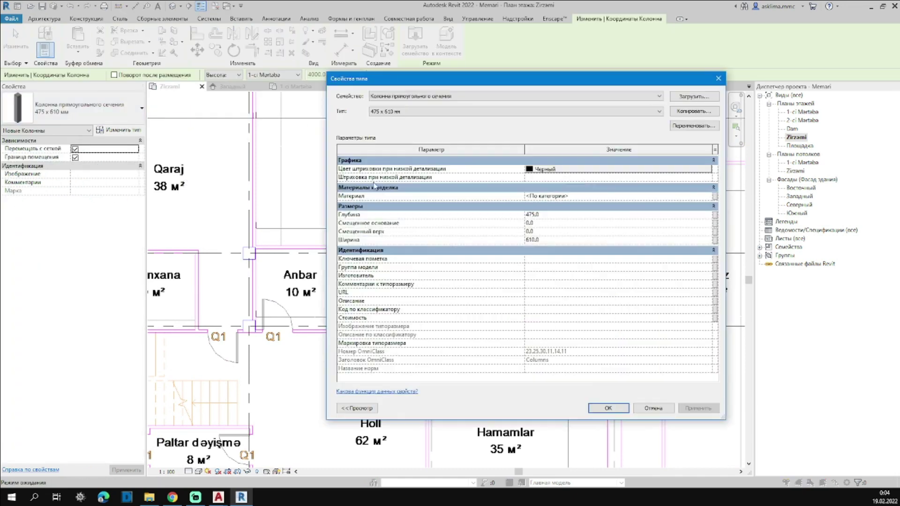
{"action": "left_click", "coordinate": [694, 111]}
{"action": "type", "text": "400x400"}
{"action": "key", "text": "Return"}
{"action": "left_click", "coordinate": [572, 214]}
{"action": "type", "text": "400"}
{"action": "left_click", "coordinate": [549, 240]}
{"action": "type", "text": "400"}
{"action": "left_click", "coordinate": [610, 196]}
- Set the 400x400 column material to Бетон - Железобетон with Бетон hatch pattern
{"action": "left_click", "coordinate": [714, 196]}
{"action": "left_click", "coordinate": [140, 155]}
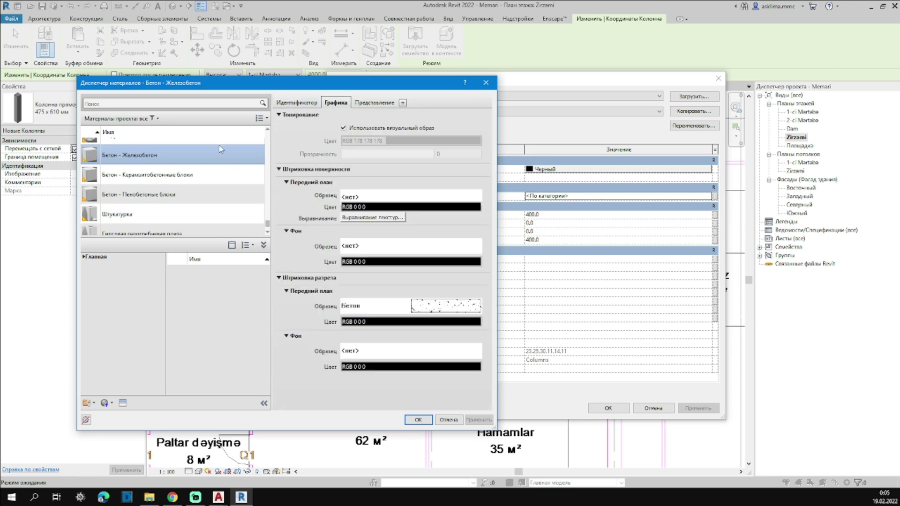
{"action": "scroll", "coordinate": [201, 160], "scroll_direction": "up", "scroll_amount": 1}
{"action": "left_click", "coordinate": [436, 259]}
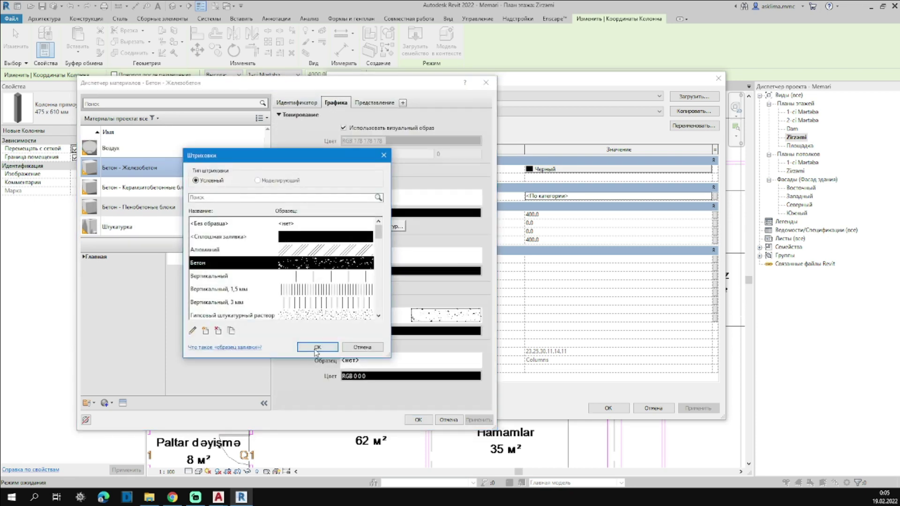
{"action": "left_click", "coordinate": [317, 347]}
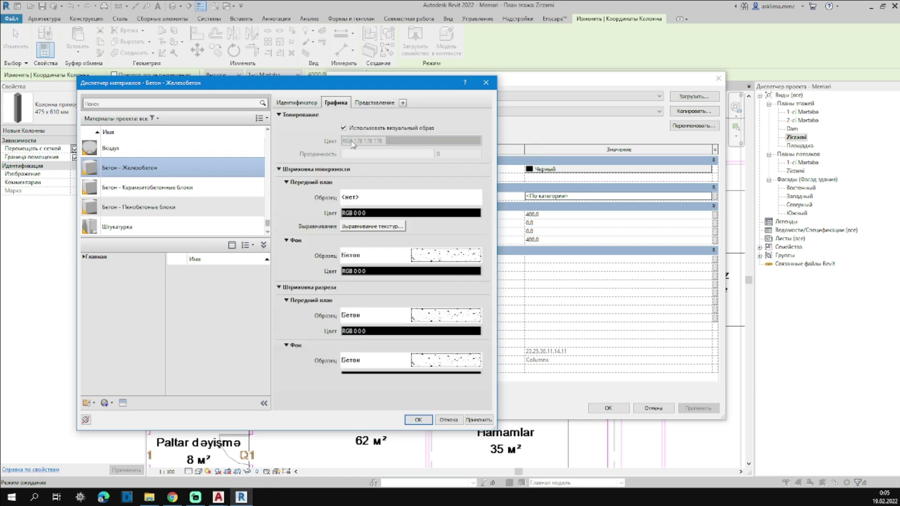
{"action": "left_click", "coordinate": [428, 422]}
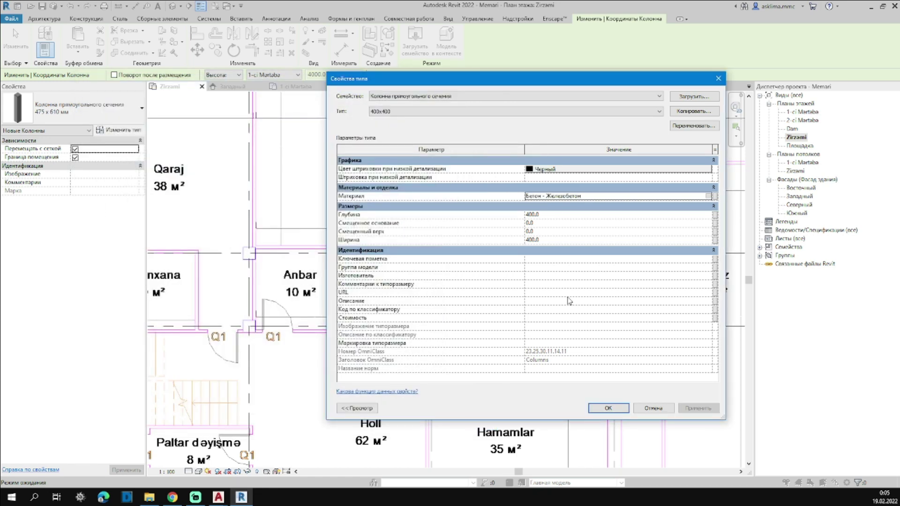
{"action": "left_click", "coordinate": [608, 408]}
- Work across the Zirzami plan's remaining grid intersections (Holl, Qaraj areas), then end column placement
{"action": "scroll", "coordinate": [586, 289], "scroll_direction": "up", "scroll_amount": 2}
{"action": "scroll", "coordinate": [586, 289], "scroll_direction": "down", "scroll_amount": 1}
{"action": "scroll", "coordinate": [586, 290], "scroll_direction": "up", "scroll_amount": 1}
{"action": "middle_click_drag", "start_coordinate": [586, 289], "coordinate": [712, 282]}
{"action": "scroll", "coordinate": [498, 334], "scroll_direction": "down", "scroll_amount": 1}
{"action": "scroll", "coordinate": [498, 334], "scroll_direction": "up", "scroll_amount": 1}
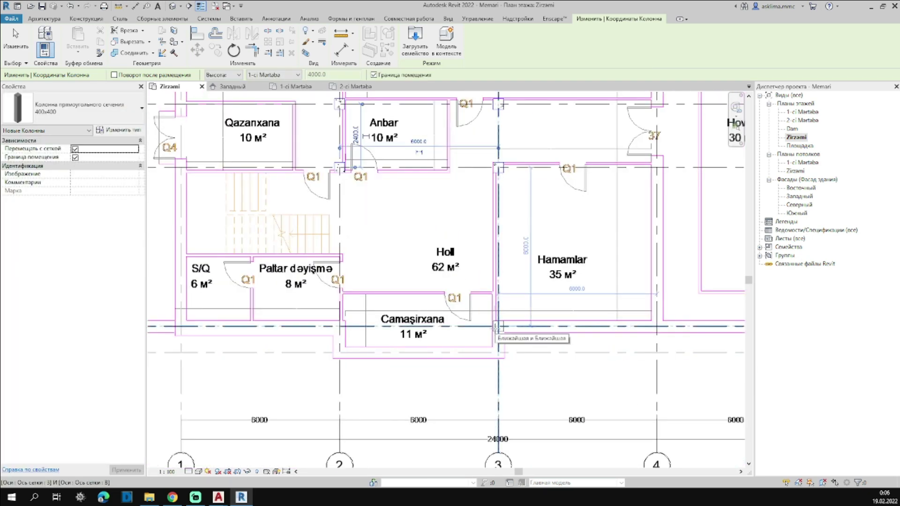
{"action": "scroll", "coordinate": [497, 327], "scroll_direction": "up", "scroll_amount": 2}
{"action": "scroll", "coordinate": [469, 319], "scroll_direction": "down", "scroll_amount": 1}
{"action": "scroll", "coordinate": [422, 305], "scroll_direction": "down", "scroll_amount": 1}
{"action": "scroll", "coordinate": [378, 289], "scroll_direction": "down", "scroll_amount": 1}
{"action": "middle_click_drag", "start_coordinate": [379, 290], "coordinate": [323, 427]}
{"action": "scroll", "coordinate": [275, 171], "scroll_direction": "up", "scroll_amount": 2}
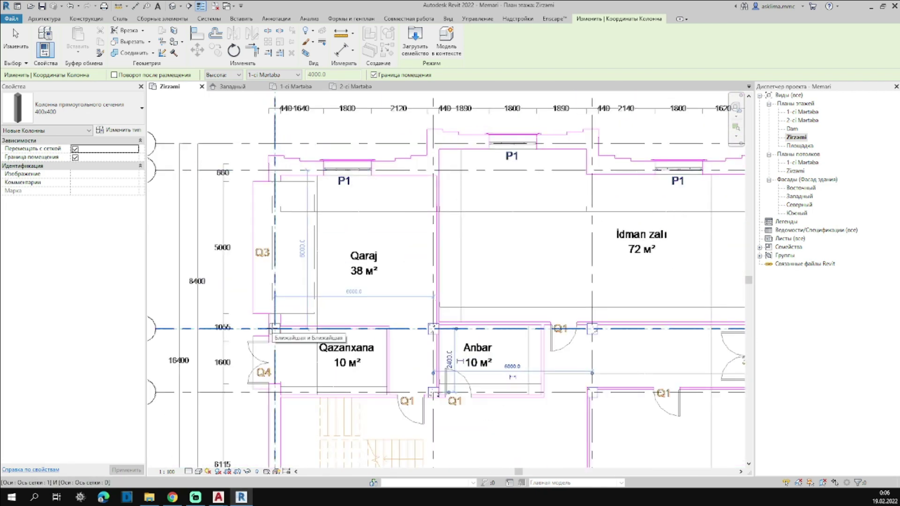
{"action": "scroll", "coordinate": [275, 328], "scroll_direction": "up", "scroll_amount": 2}
{"action": "scroll", "coordinate": [277, 331], "scroll_direction": "up", "scroll_amount": 1}
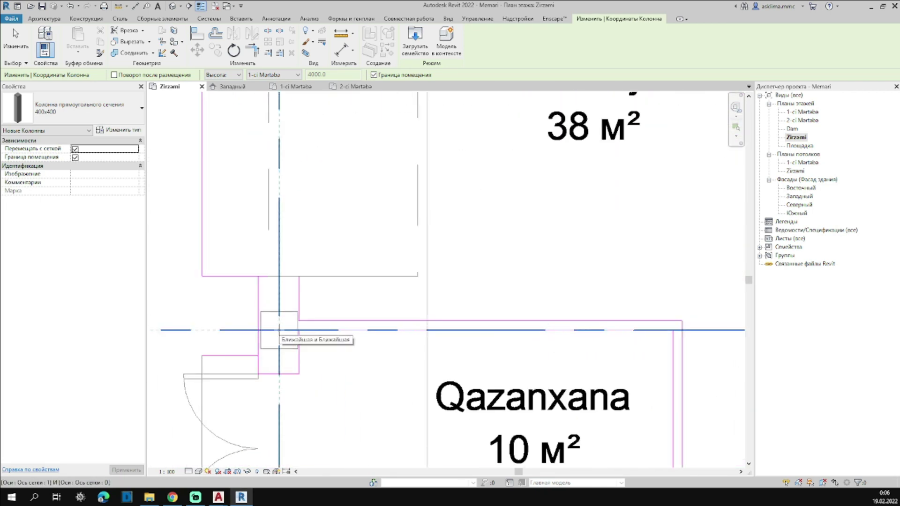
{"action": "scroll", "coordinate": [279, 331], "scroll_direction": "down", "scroll_amount": 2}
{"action": "middle_click_drag", "start_coordinate": [366, 464], "coordinate": [359, 305]}
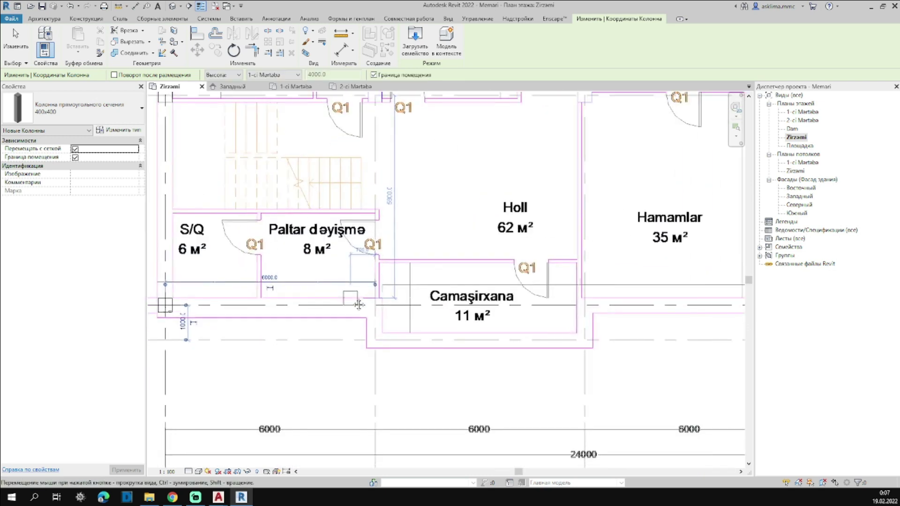
{"action": "middle_click_drag", "start_coordinate": [318, 337], "coordinate": [292, 335]}
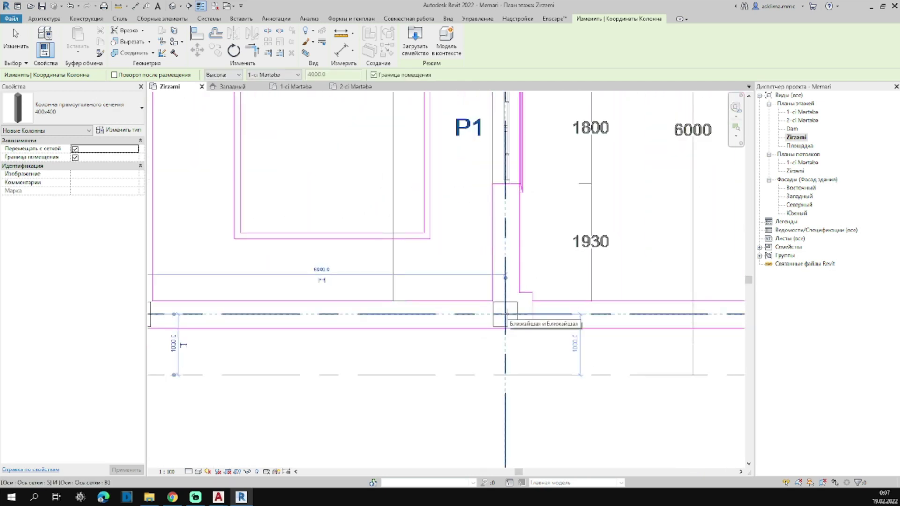
{"action": "scroll", "coordinate": [432, 257], "scroll_direction": "up", "scroll_amount": 2}
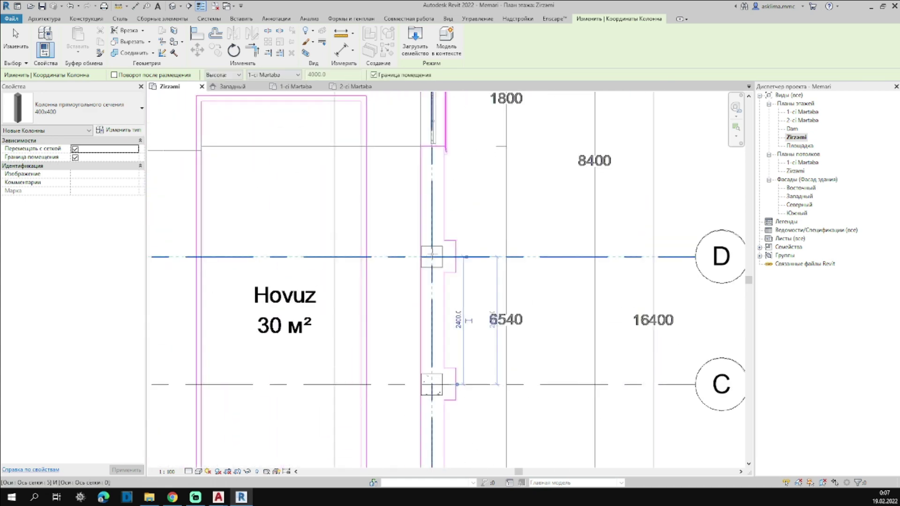
{"action": "middle_click_drag", "start_coordinate": [439, 186], "coordinate": [472, 220]}
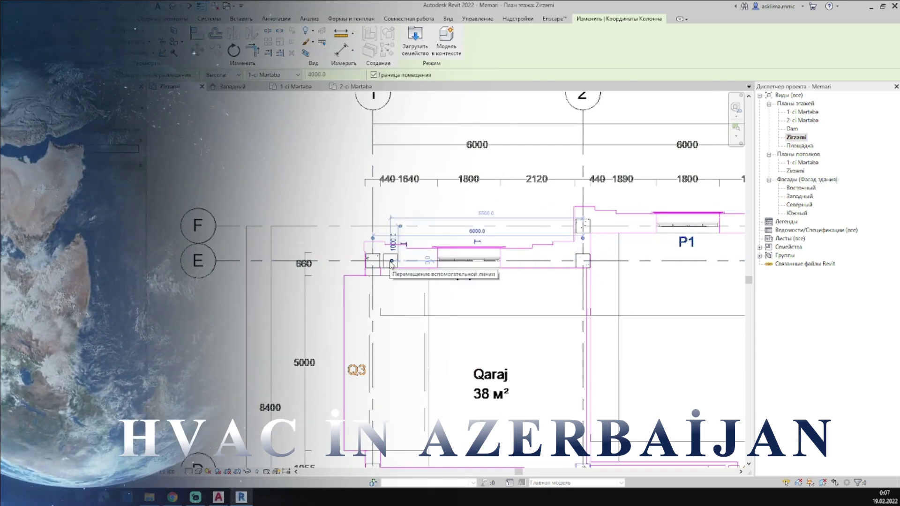
{"action": "middle_click_drag", "start_coordinate": [392, 264], "coordinate": [211, 47]}
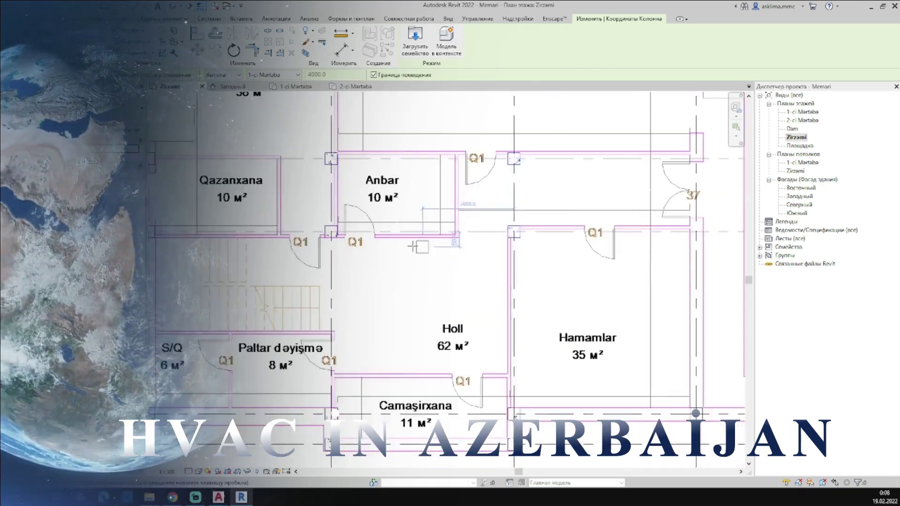
{"action": "scroll", "coordinate": [354, 297], "scroll_direction": "up", "scroll_amount": 3}
{"action": "scroll", "coordinate": [516, 211], "scroll_direction": "down", "scroll_amount": 10}
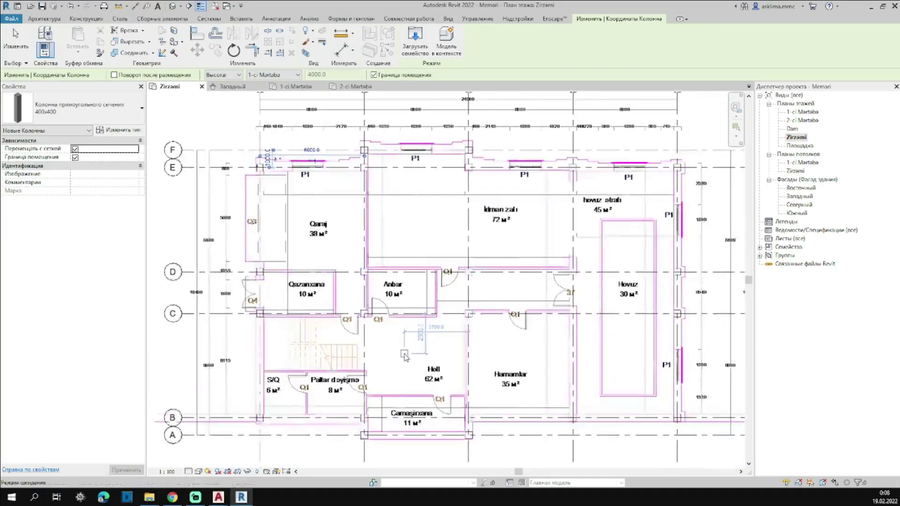
{"action": "key", "text": "Escape"}
{"action": "key", "text": "Escape"}
- Open the default 3D view, orbit to a near-elevation angle and zoom in
{"action": "left_click", "coordinate": [173, 6]}
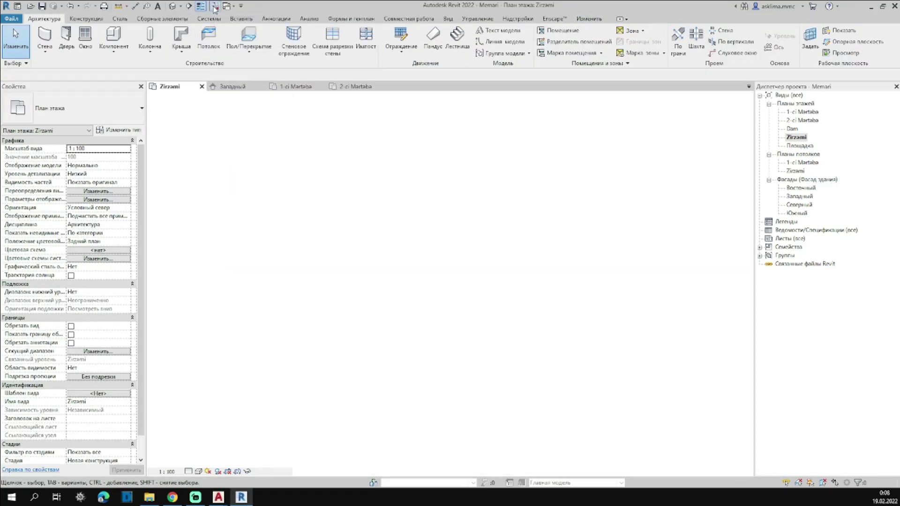
{"action": "mouse_move", "coordinate": [422, 265]}
{"action": "middle_mouse_down", "text": "shift"}
{"action": "mouse_move", "coordinate": [365, 344]}
{"action": "mouse_move", "coordinate": [202, 466]}
{"action": "middle_mouse_up", "text": "shift"}
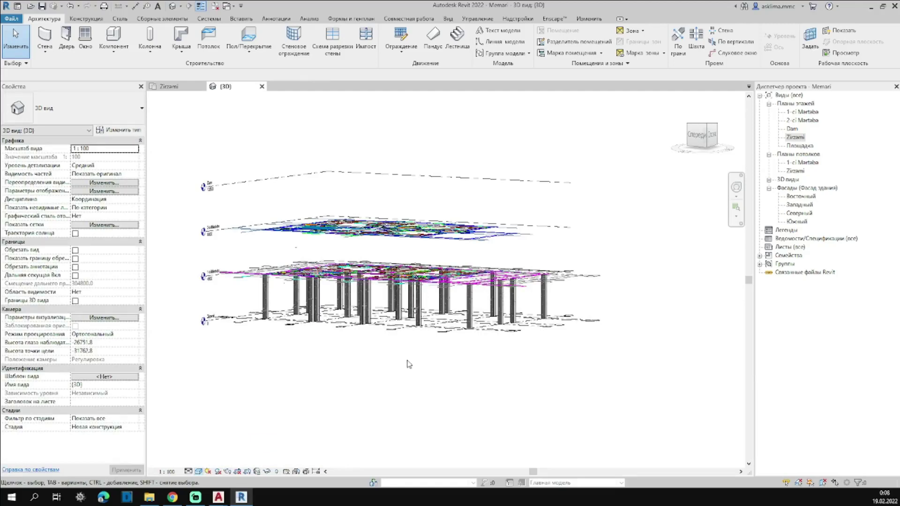
{"action": "scroll", "coordinate": [369, 364], "scroll_direction": "up", "scroll_amount": 1}
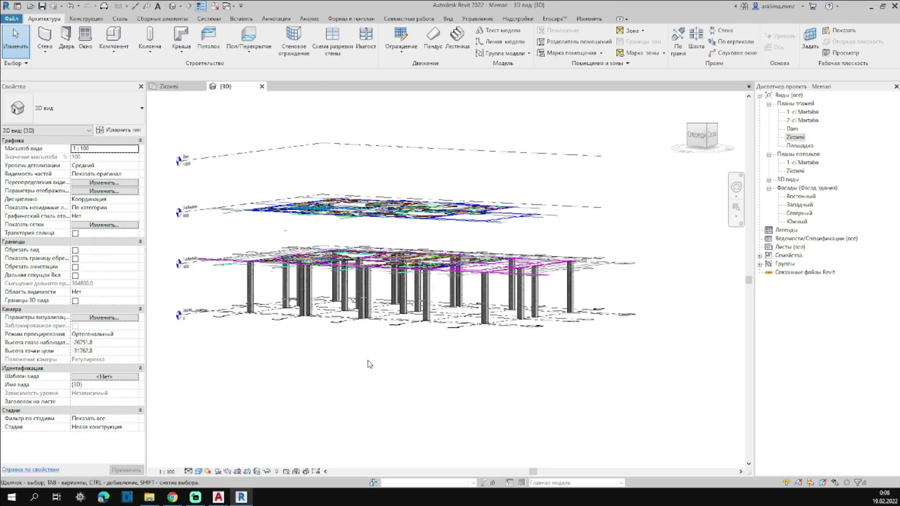
{"action": "scroll", "coordinate": [369, 364], "scroll_direction": "up", "scroll_amount": 2}
{"action": "scroll", "coordinate": [464, 397], "scroll_direction": "up", "scroll_amount": 1}
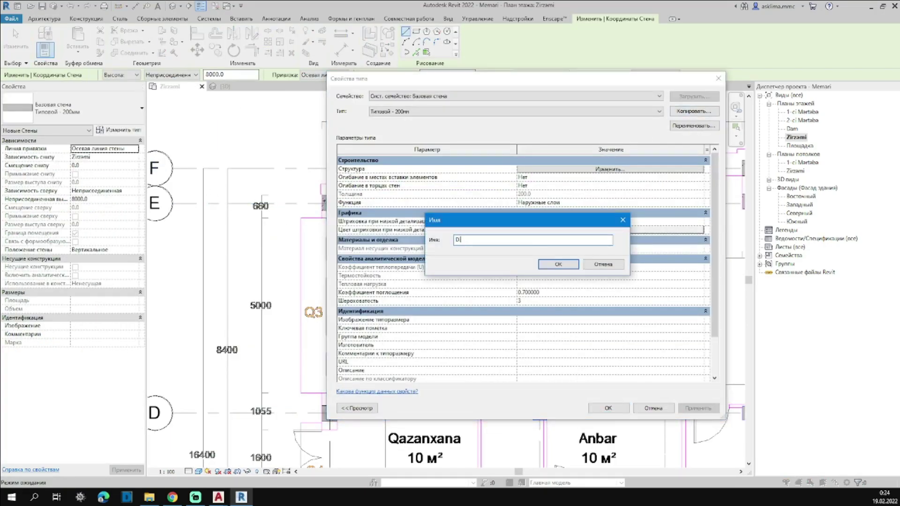
- Name the duplicated wall type 440 and create a new structure-layer material
{"action": "key", "text": "Return"}
{"action": "left_click", "coordinate": [683, 170]}
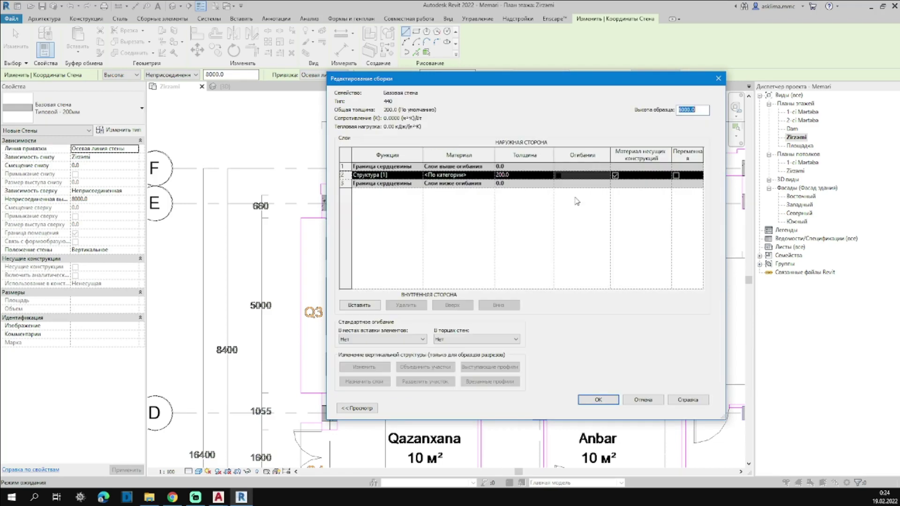
{"action": "left_click", "coordinate": [460, 175]}
{"action": "left_click", "coordinate": [493, 178]}
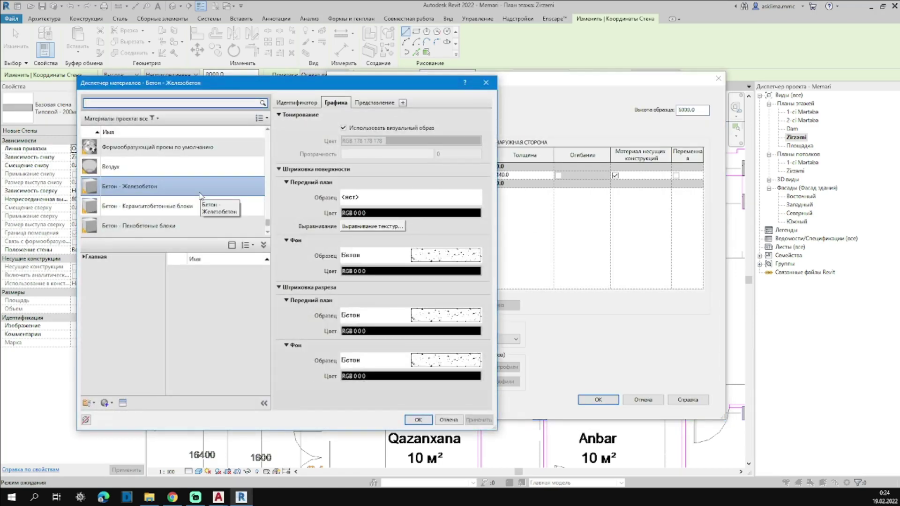
{"action": "left_click", "coordinate": [113, 404]}
{"action": "type", "text": "Divar"}
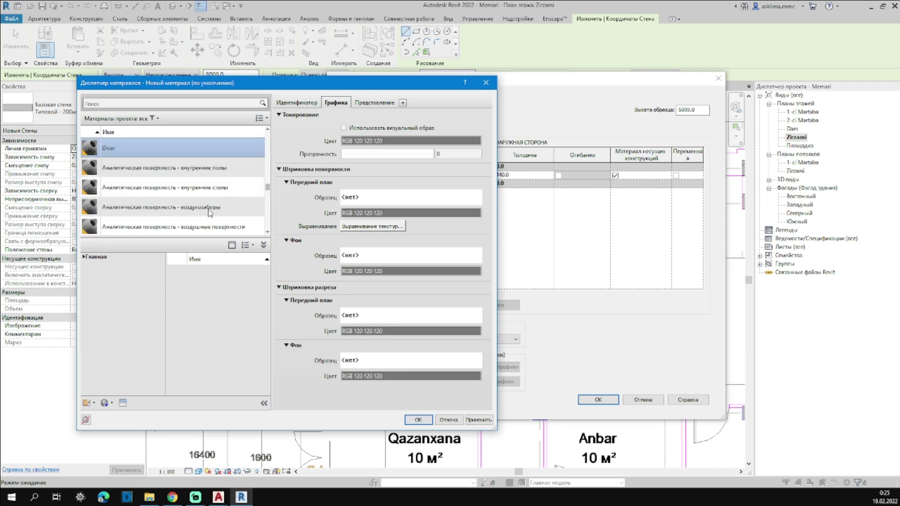
- Give the new Divar material an alabaster stone appearance asset
{"action": "left_click", "coordinate": [413, 205]}
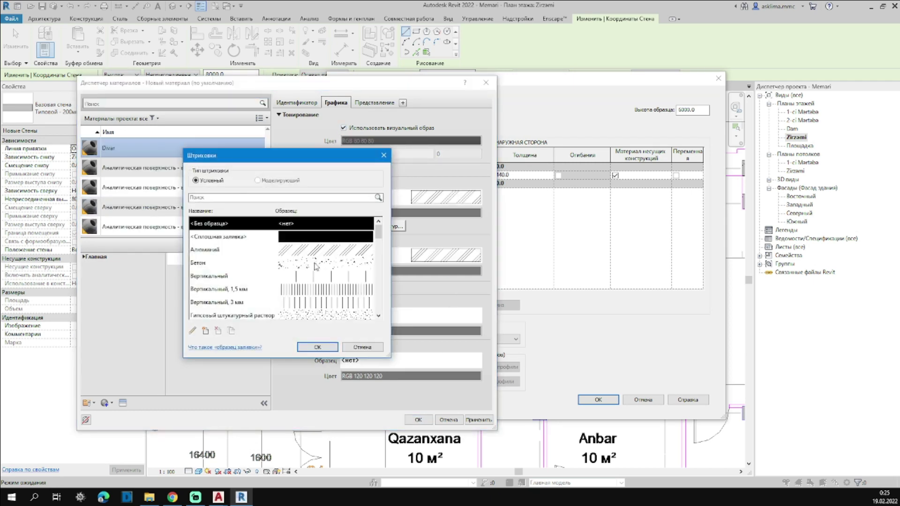
{"action": "left_click", "coordinate": [317, 346]}
{"action": "left_click", "coordinate": [375, 102]}
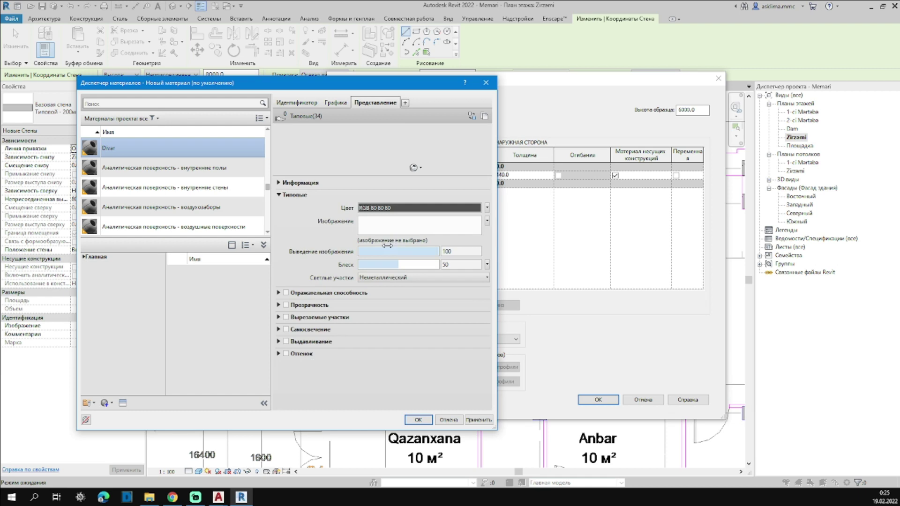
{"action": "left_click", "coordinate": [472, 115]}
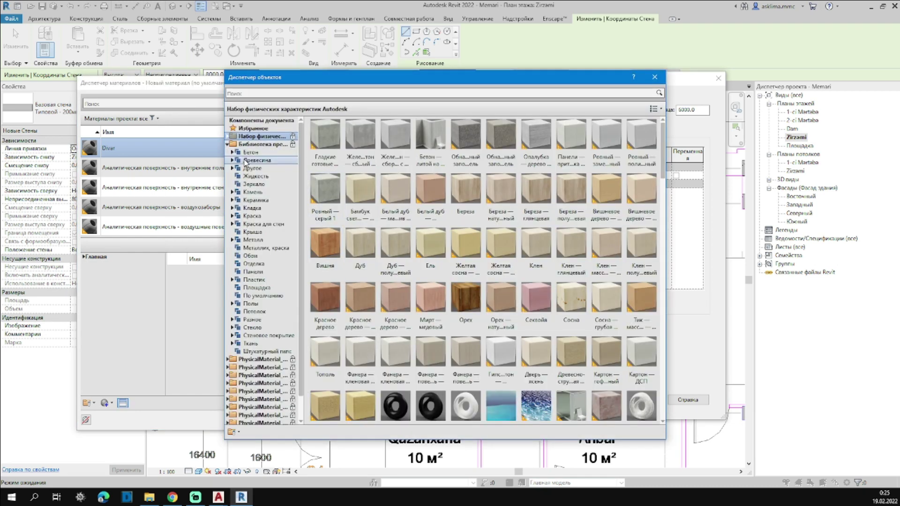
{"action": "left_click", "coordinate": [270, 193]}
{"action": "left_click", "coordinate": [656, 109]}
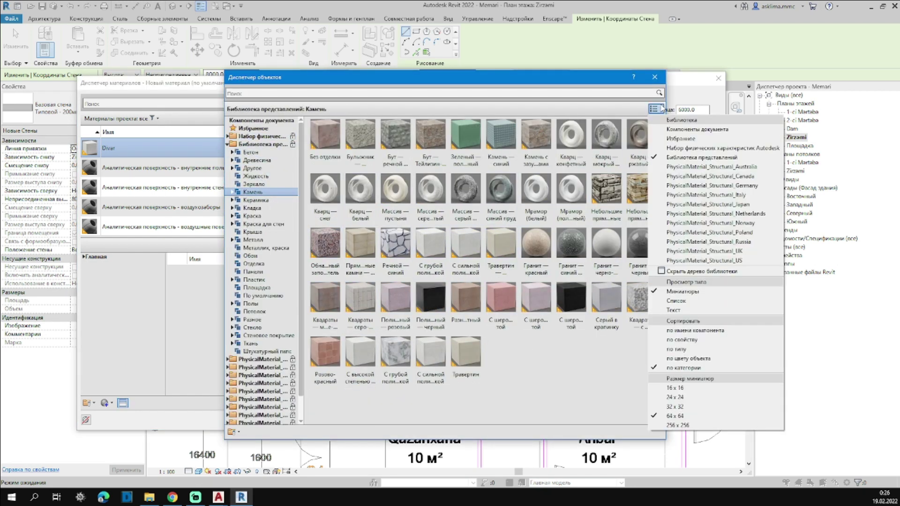
{"action": "left_click", "coordinate": [745, 425]}
{"action": "double_click", "coordinate": [569, 174]}
- Confirm the 440 wall type settings and make walls rise up to 1-ci Martaba
{"action": "left_click", "coordinate": [412, 420]}
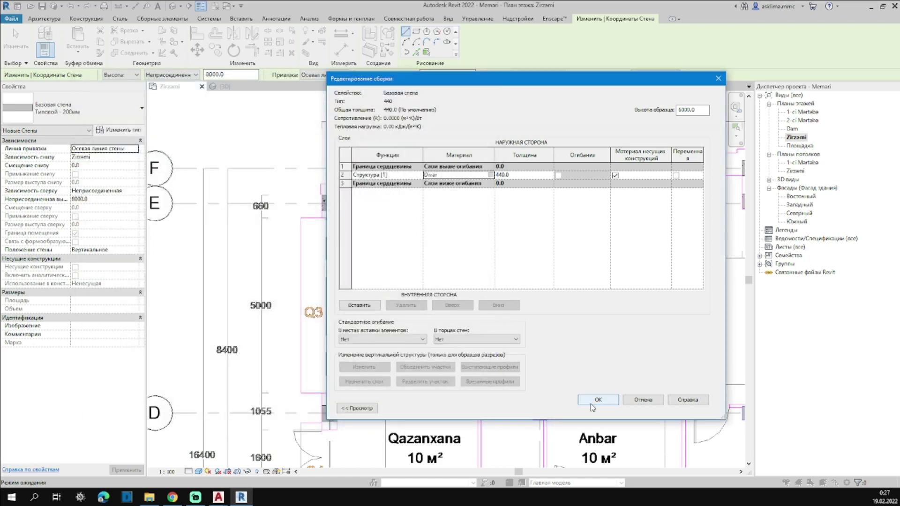
{"action": "left_click", "coordinate": [598, 399]}
{"action": "left_click", "coordinate": [600, 416]}
{"action": "left_click", "coordinate": [324, 75]}
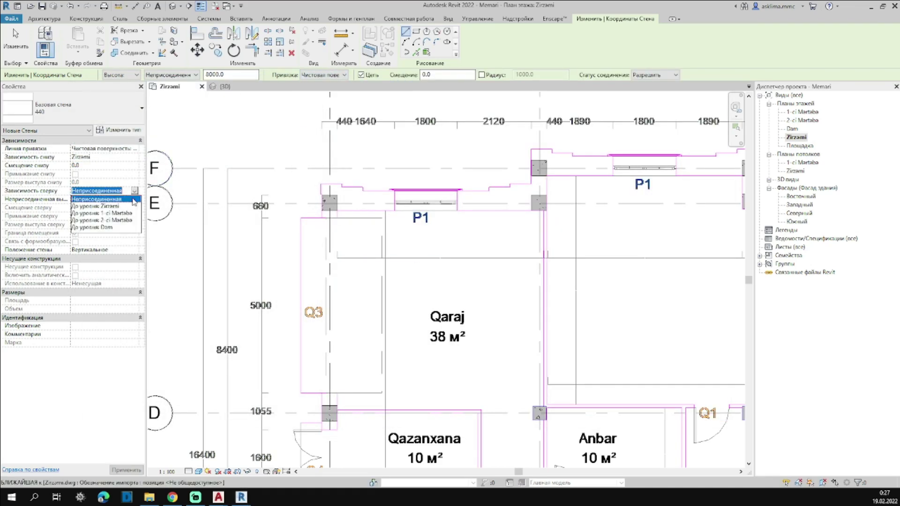
{"action": "left_click", "coordinate": [101, 213]}
{"action": "scroll", "coordinate": [324, 218], "scroll_direction": "up", "scroll_amount": 3}
- Draw the first 440 wall segments between columns along the traced northern DWG line
{"action": "left_click", "coordinate": [322, 217]}
{"action": "scroll", "coordinate": [412, 209], "scroll_direction": "up", "scroll_amount": 2}
{"action": "scroll", "coordinate": [442, 216], "scroll_direction": "up", "scroll_amount": 2}
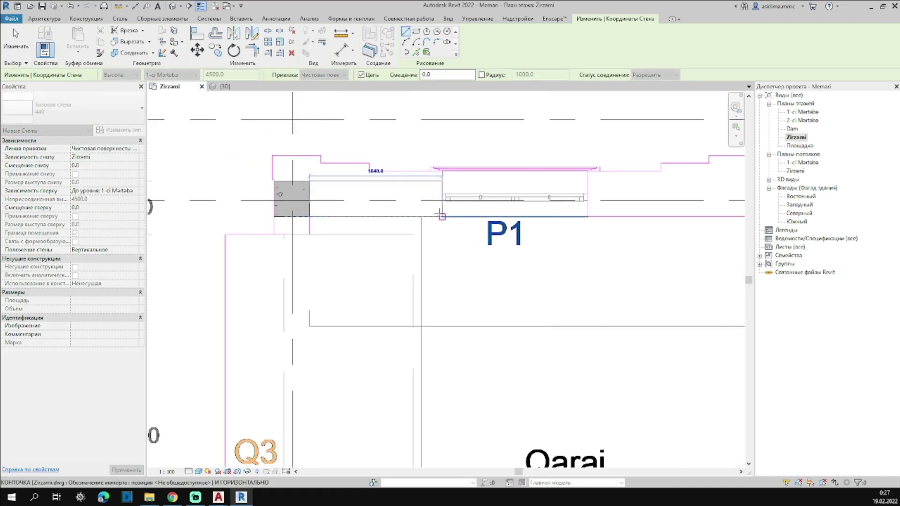
{"action": "left_click", "coordinate": [441, 215]}
{"action": "middle_click_drag", "start_coordinate": [441, 216], "coordinate": [347, 210]}
{"action": "scroll", "coordinate": [465, 216], "scroll_direction": "down", "scroll_amount": 2}
{"action": "scroll", "coordinate": [461, 221], "scroll_direction": "up", "scroll_amount": 2}
{"action": "scroll", "coordinate": [422, 201], "scroll_direction": "up", "scroll_amount": 1}
{"action": "scroll", "coordinate": [419, 275], "scroll_direction": "down", "scroll_amount": 1}
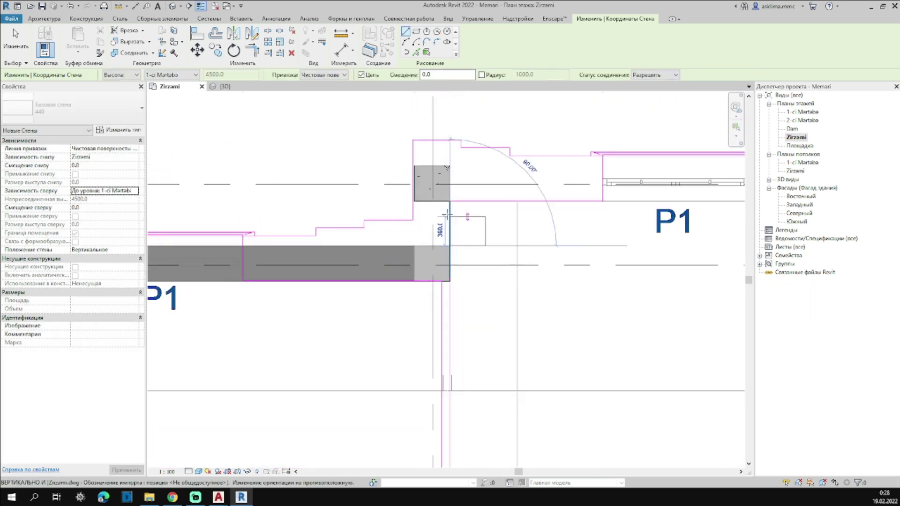
{"action": "left_click", "coordinate": [450, 246]}
- Continue the northern wall across the columns to just above the hovuz and İdman zalı rooms
{"action": "left_click", "coordinate": [466, 203]}
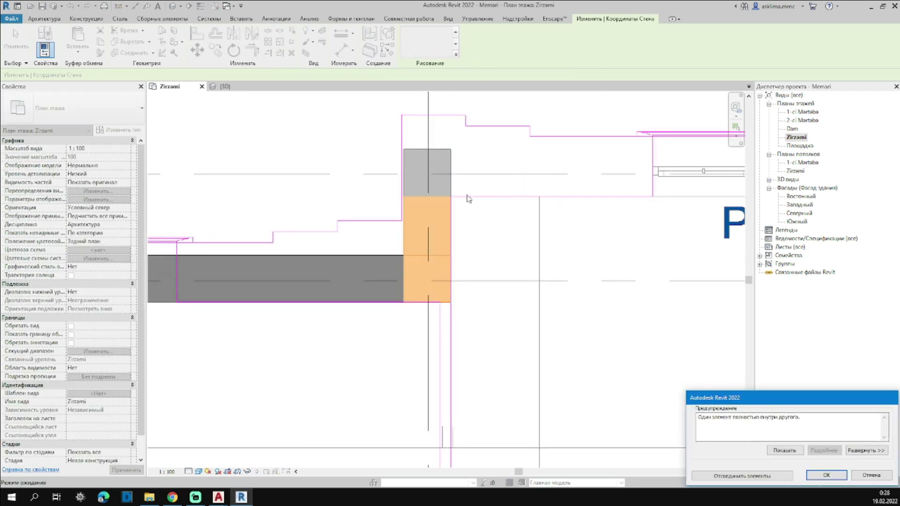
{"action": "middle_click_drag", "start_coordinate": [637, 202], "coordinate": [464, 199]}
{"action": "left_click", "coordinate": [668, 197]}
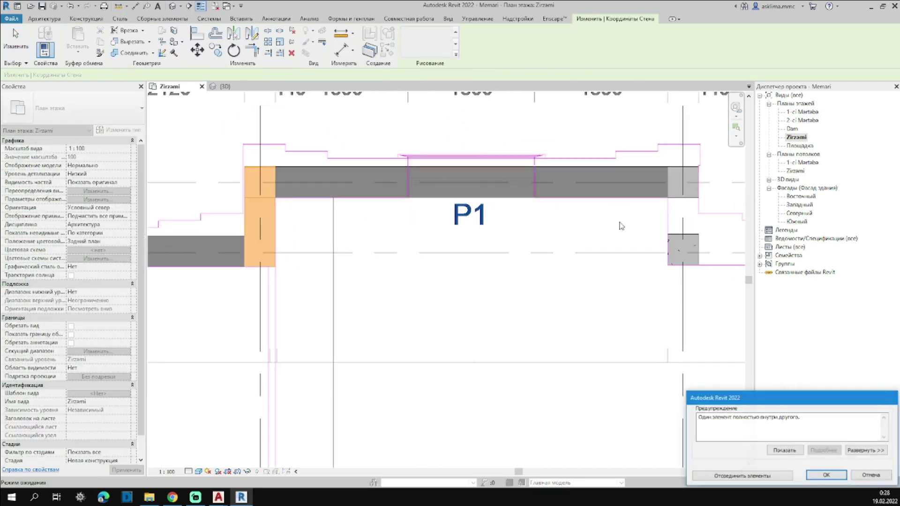
{"action": "middle_click_drag", "start_coordinate": [679, 225], "coordinate": [568, 231]}
{"action": "scroll", "coordinate": [568, 231], "scroll_direction": "down", "scroll_amount": 2}
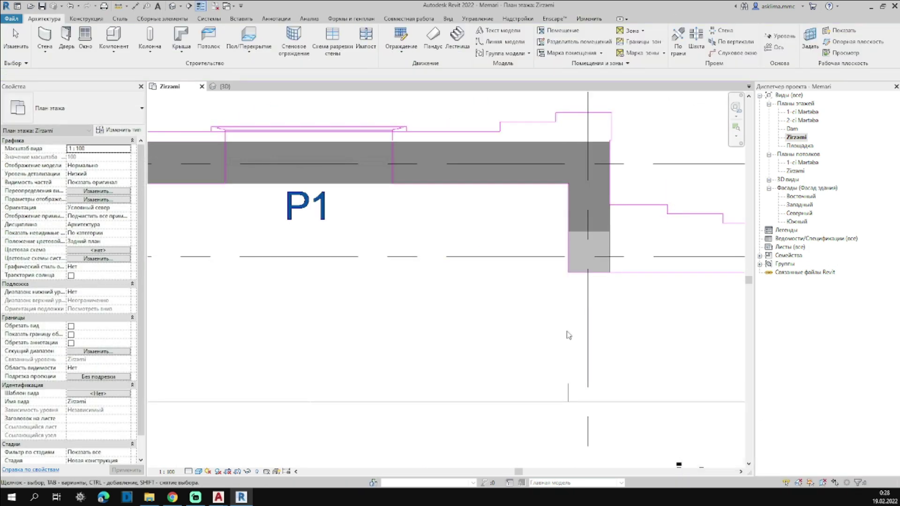
{"action": "middle_click_drag", "start_coordinate": [568, 232], "coordinate": [596, 250]}
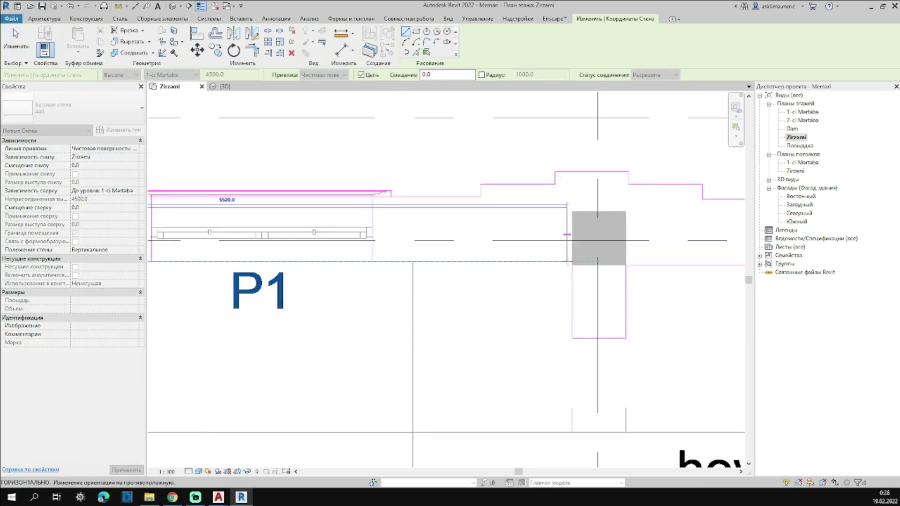
{"action": "left_click", "coordinate": [154, 224]}
{"action": "key", "text": "Escape"}
{"action": "key", "text": "Escape"}
- Add a short wall segment between two columns and select it to check its placement
{"action": "scroll", "coordinate": [396, 312], "scroll_direction": "up", "scroll_amount": 2}
{"action": "key", "text": "w"}
{"action": "key", "text": "a"}
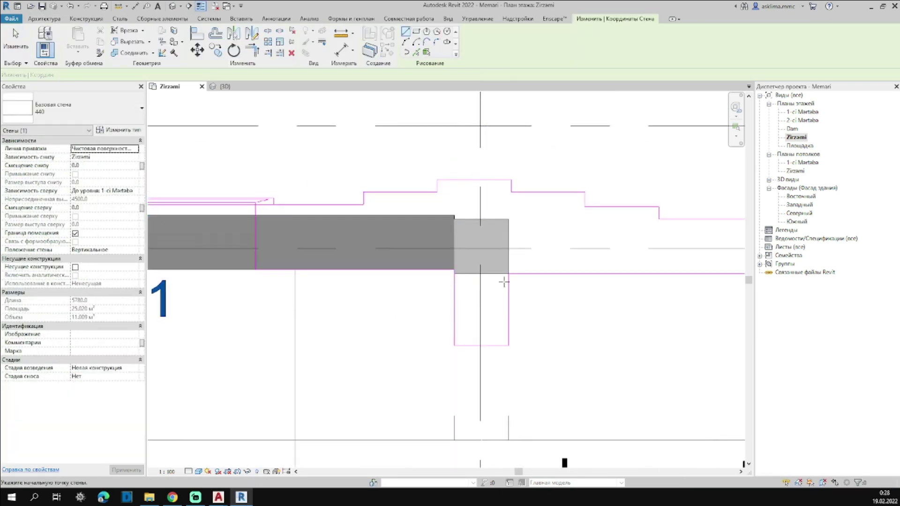
{"action": "scroll", "coordinate": [502, 281], "scroll_direction": "down", "scroll_amount": 2}
{"action": "scroll", "coordinate": [502, 281], "scroll_direction": "down", "scroll_amount": 1}
{"action": "scroll", "coordinate": [492, 234], "scroll_direction": "up", "scroll_amount": 2}
{"action": "left_click", "coordinate": [477, 225]}
{"action": "left_click", "coordinate": [514, 235]}
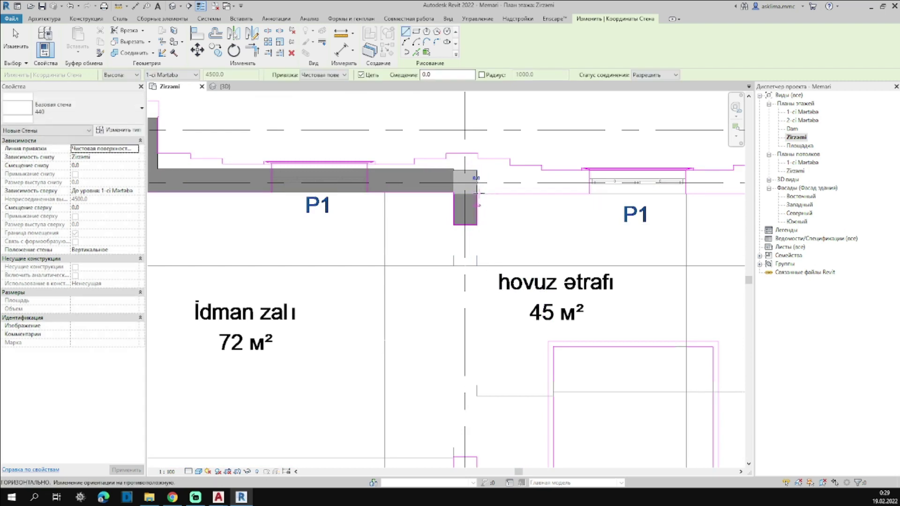
{"action": "key", "text": "Escape"}
{"action": "left_click", "coordinate": [392, 264]}
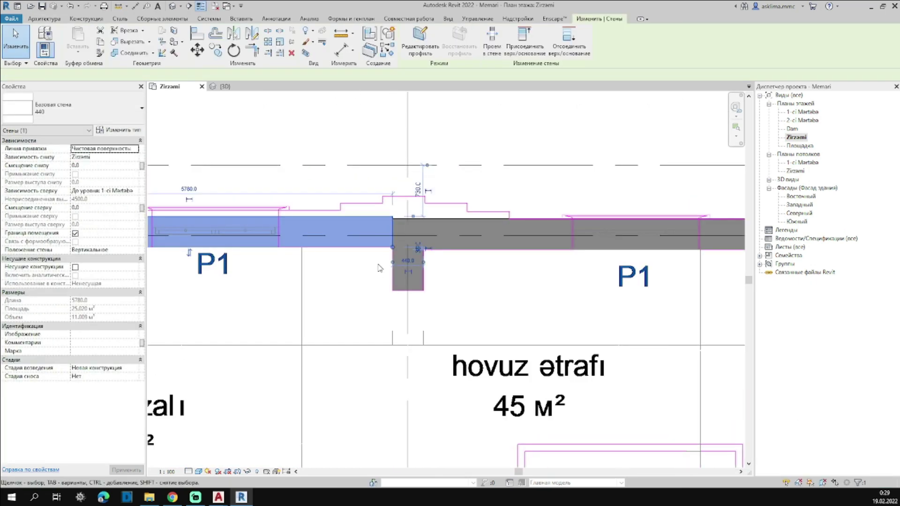
{"action": "key", "text": "Escape"}
- Start a wall at the top wall corner, then cancel the unfinished wall
{"action": "scroll", "coordinate": [394, 229], "scroll_direction": "up", "scroll_amount": 3}
{"action": "scroll", "coordinate": [393, 228], "scroll_direction": "down", "scroll_amount": 2}
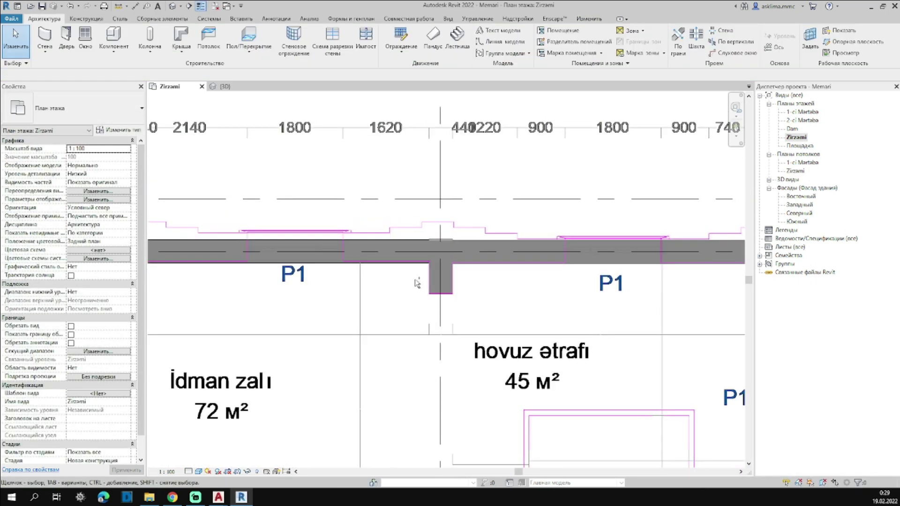
{"action": "scroll", "coordinate": [416, 227], "scroll_direction": "down", "scroll_amount": 2}
{"action": "scroll", "coordinate": [547, 281], "scroll_direction": "up", "scroll_amount": 3}
{"action": "key", "text": "w"}
{"action": "key", "text": "a"}
{"action": "left_click", "coordinate": [544, 156]}
{"action": "key", "text": "Escape"}
{"action": "key", "text": "Escape"}
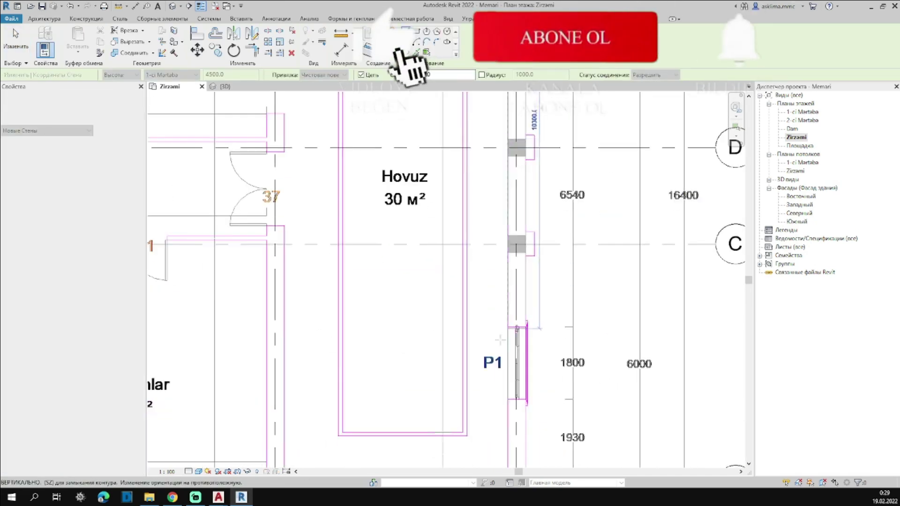
{"action": "scroll", "coordinate": [584, 285], "scroll_direction": "down", "scroll_amount": 3}
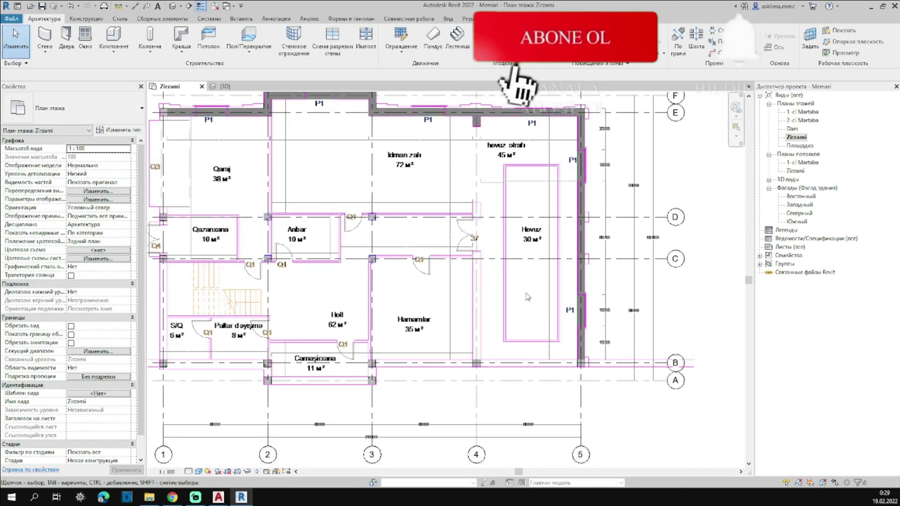
{"action": "scroll", "coordinate": [584, 284], "scroll_direction": "up", "scroll_amount": 3}
{"action": "scroll", "coordinate": [469, 281], "scroll_direction": "up", "scroll_amount": 2}
{"action": "scroll", "coordinate": [224, 270], "scroll_direction": "down", "scroll_amount": 1}
- Draw the wall segments down to the column and check the newly placed wall
{"action": "key", "text": "w"}
{"action": "key", "text": "a"}
{"action": "left_click", "coordinate": [236, 271]}
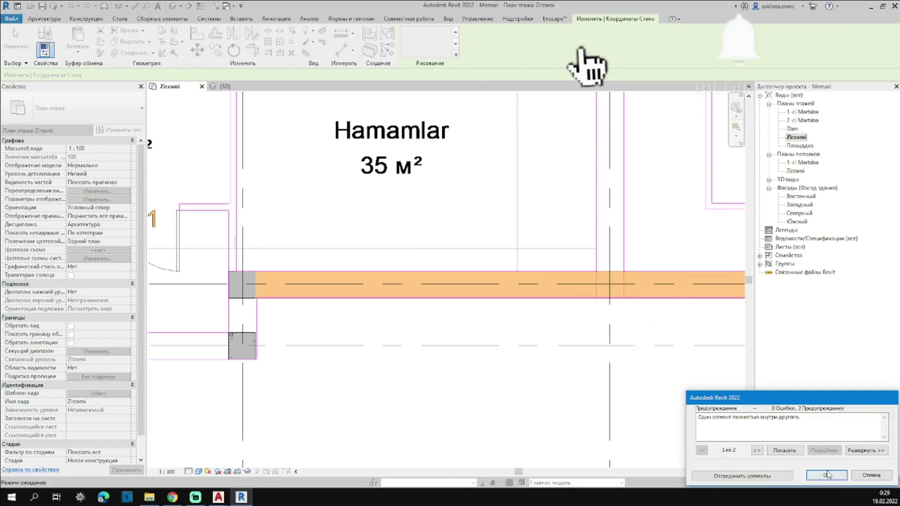
{"action": "scroll", "coordinate": [235, 281], "scroll_direction": "up", "scroll_amount": 2}
{"action": "left_click", "coordinate": [218, 355]}
{"action": "scroll", "coordinate": [218, 355], "scroll_direction": "down", "scroll_amount": 2}
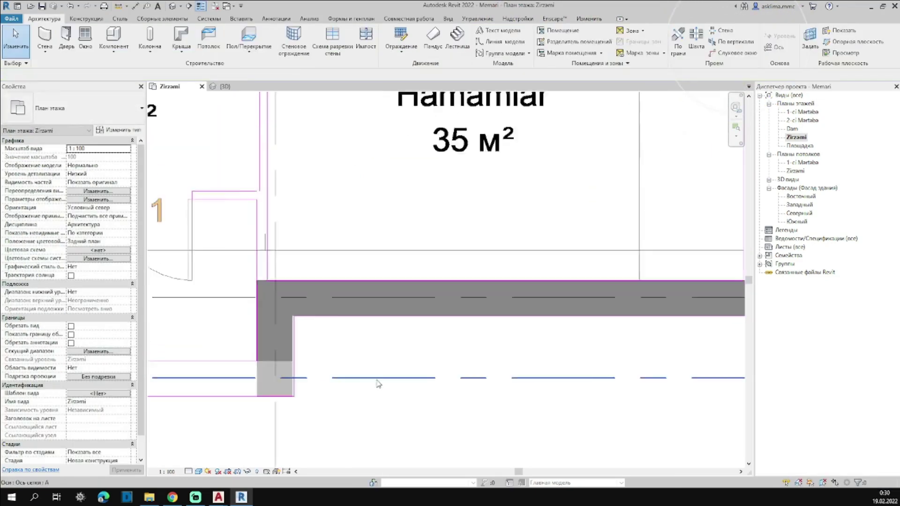
{"action": "left_click", "coordinate": [394, 288]}
{"action": "key", "text": "Escape"}
{"action": "key", "text": "Escape"}
{"action": "left_click", "coordinate": [408, 305]}
{"action": "scroll", "coordinate": [408, 301], "scroll_direction": "up", "scroll_amount": 2}
{"action": "key", "text": "Escape"}
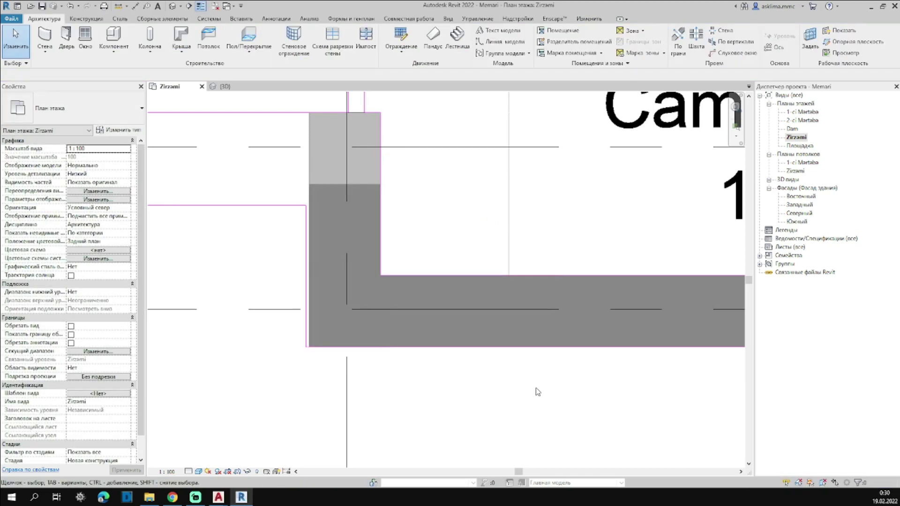
{"action": "scroll", "coordinate": [411, 258], "scroll_direction": "down", "scroll_amount": 2}
- Draw a wall from the right column across to the next column
{"action": "key", "text": "w"}
{"action": "key", "text": "a"}
{"action": "left_click", "coordinate": [666, 237]}
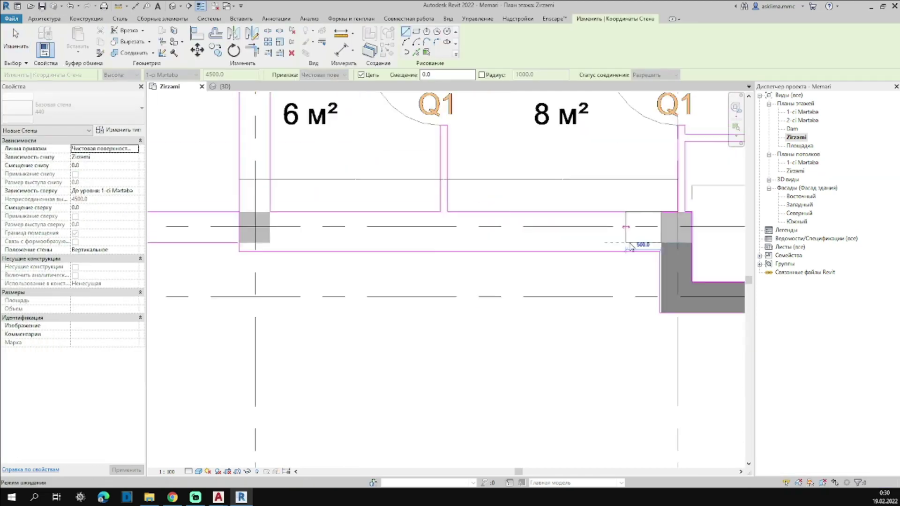
{"action": "scroll", "coordinate": [515, 253], "scroll_direction": "down", "scroll_amount": 1}
{"action": "scroll", "coordinate": [370, 256], "scroll_direction": "up", "scroll_amount": 2}
{"action": "left_click", "coordinate": [370, 256]}
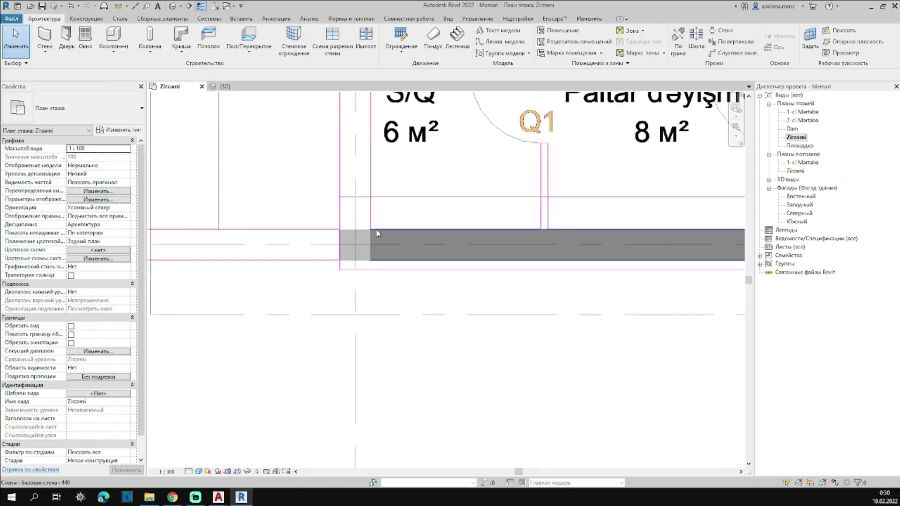
{"action": "scroll", "coordinate": [371, 256], "scroll_direction": "up", "scroll_amount": 1}
{"action": "scroll", "coordinate": [370, 296], "scroll_direction": "down", "scroll_amount": 3}
- Extend the wall down the Qaraj and Qazanxana side to the grid intersection
{"action": "middle_click_drag", "start_coordinate": [372, 150], "coordinate": [380, 343]}
{"action": "middle_click_drag", "start_coordinate": [379, 245], "coordinate": [381, 344]}
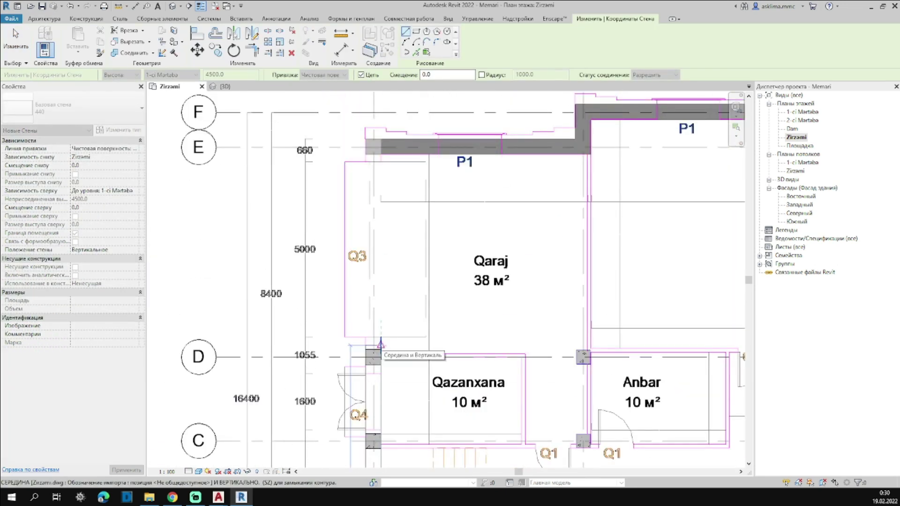
{"action": "scroll", "coordinate": [379, 166], "scroll_direction": "up", "scroll_amount": 1}
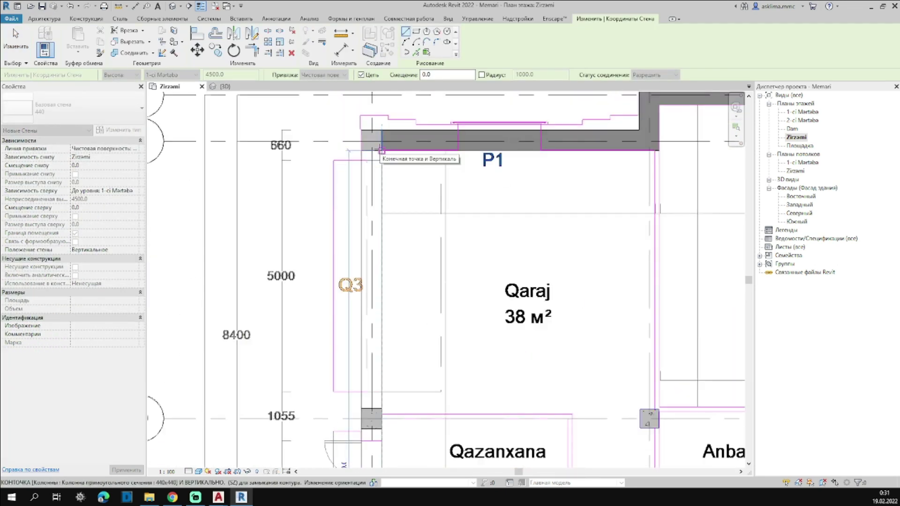
{"action": "left_click", "coordinate": [371, 392]}
{"action": "middle_click_drag", "start_coordinate": [447, 319], "coordinate": [446, 324]}
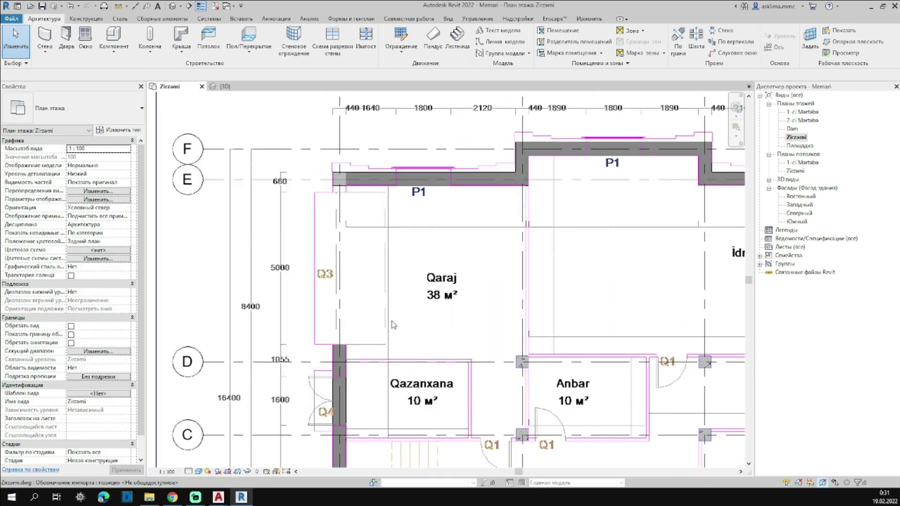
{"action": "left_click", "coordinate": [343, 231]}
{"action": "scroll", "coordinate": [343, 231], "scroll_direction": "up", "scroll_amount": 3}
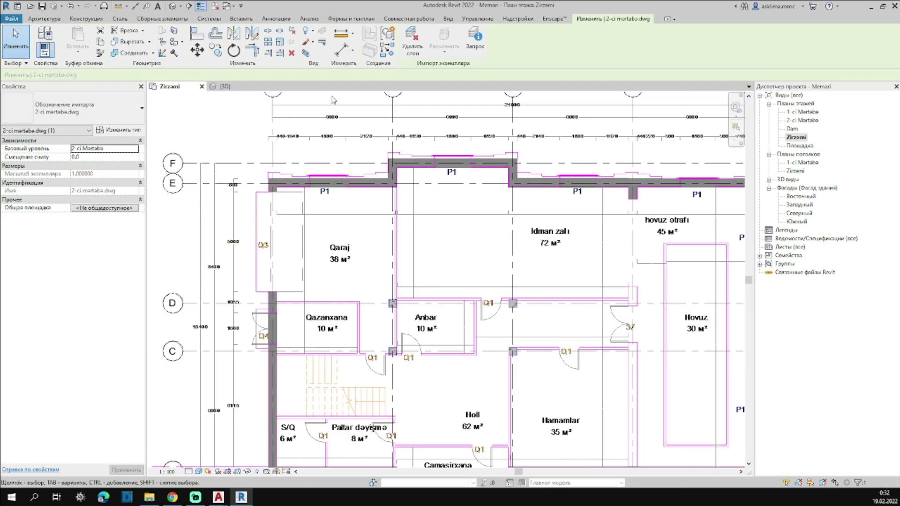
- Tile the Zirzami plan beside the 3D view and fit the whole plan in view
{"action": "key", "text": "w"}
{"action": "key", "text": "t"}
{"action": "middle_click_drag", "start_coordinate": [633, 373], "coordinate": [624, 414], "text": "shift"}
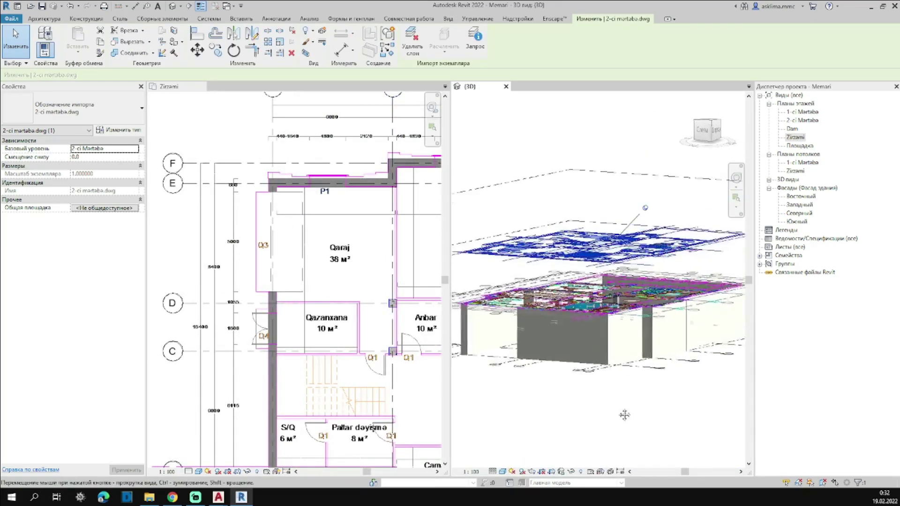
{"action": "key", "text": "z"}
{"action": "key", "text": "f"}
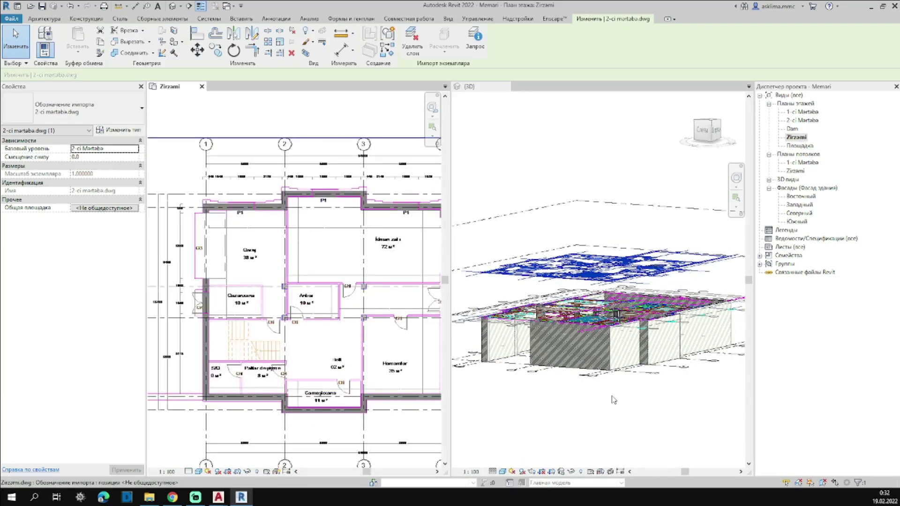
{"action": "mouse_move", "coordinate": [565, 403]}
{"action": "middle_mouse_down", "text": "shift"}
{"action": "mouse_move", "coordinate": [625, 398]}
{"action": "mouse_move", "coordinate": [659, 425]}
{"action": "middle_mouse_up", "text": "shift"}
{"action": "scroll", "coordinate": [653, 422], "scroll_direction": "down", "scroll_amount": 3}
- Crop the 3D view with a section box to the basement and hide the box outline
{"action": "right_click", "coordinate": [561, 313]}
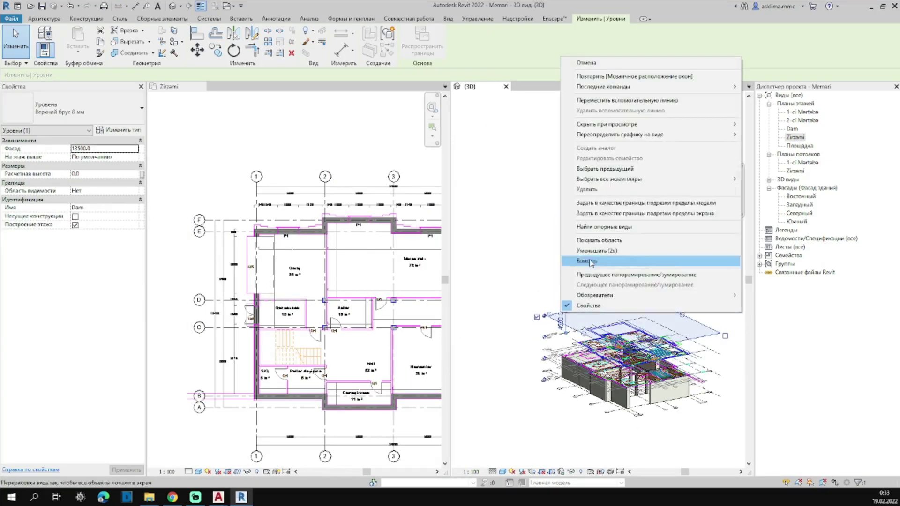
{"action": "key", "text": "Escape"}
{"action": "key", "text": "Escape"}
{"action": "mouse_move", "coordinate": [609, 407]}
{"action": "middle_mouse_down", "text": "shift"}
{"action": "mouse_move", "coordinate": [640, 401]}
{"action": "mouse_move", "coordinate": [616, 412]}
{"action": "mouse_move", "coordinate": [625, 411]}
{"action": "middle_mouse_up", "text": "shift"}
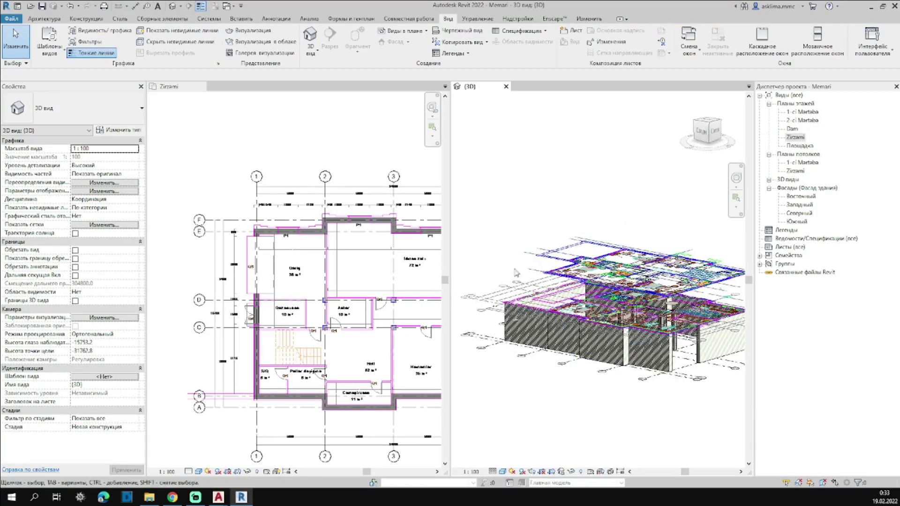
{"action": "left_click", "coordinate": [521, 144]}
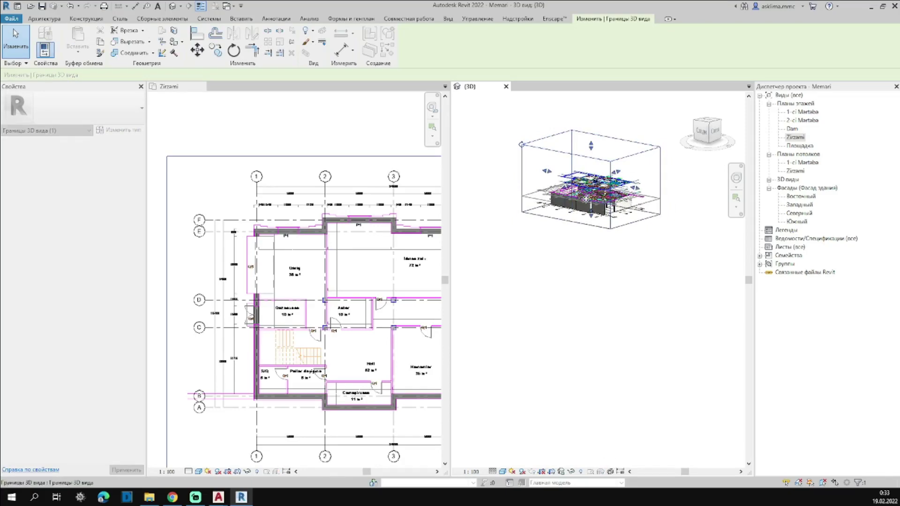
{"action": "scroll", "coordinate": [586, 211], "scroll_direction": "up", "scroll_amount": 4}
{"action": "middle_click_drag", "start_coordinate": [586, 211], "coordinate": [566, 392], "text": "shift"}
{"action": "right_click", "coordinate": [525, 231]}
{"action": "left_click", "coordinate": [731, 350]}
- Restart the Wall tool (WA) on the Zirzami plan
{"action": "key", "text": "w"}
{"action": "key", "text": "a"}
{"action": "scroll", "coordinate": [287, 325], "scroll_direction": "up", "scroll_amount": 5}
{"action": "scroll", "coordinate": [287, 324], "scroll_direction": "down", "scroll_amount": 2}
- Draw 100 mm partitions around Qazanxana, Anbar and Holl, then pan to door Q1 by Paltar dəyişmə
{"action": "scroll", "coordinate": [287, 324], "scroll_direction": "up", "scroll_amount": 3}
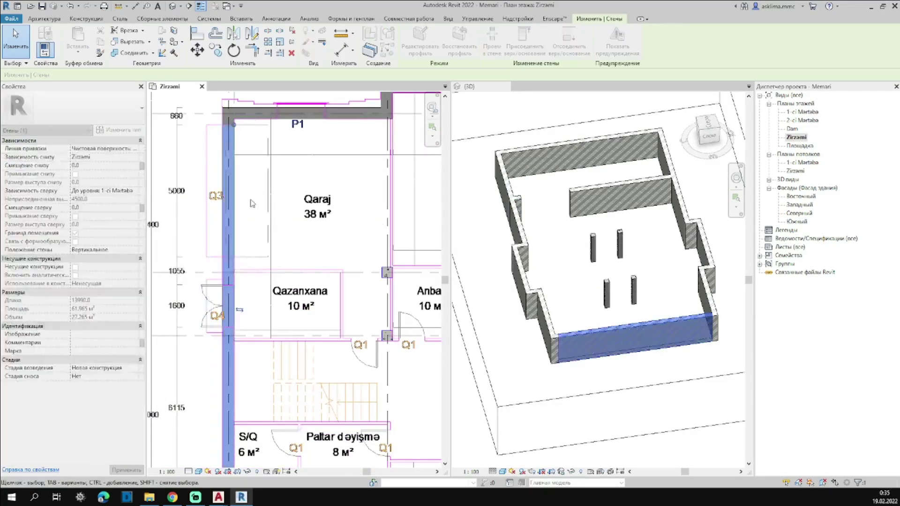
{"action": "key", "text": "Escape"}
{"action": "key", "text": "Escape"}
{"action": "scroll", "coordinate": [303, 266], "scroll_direction": "up", "scroll_amount": 3}
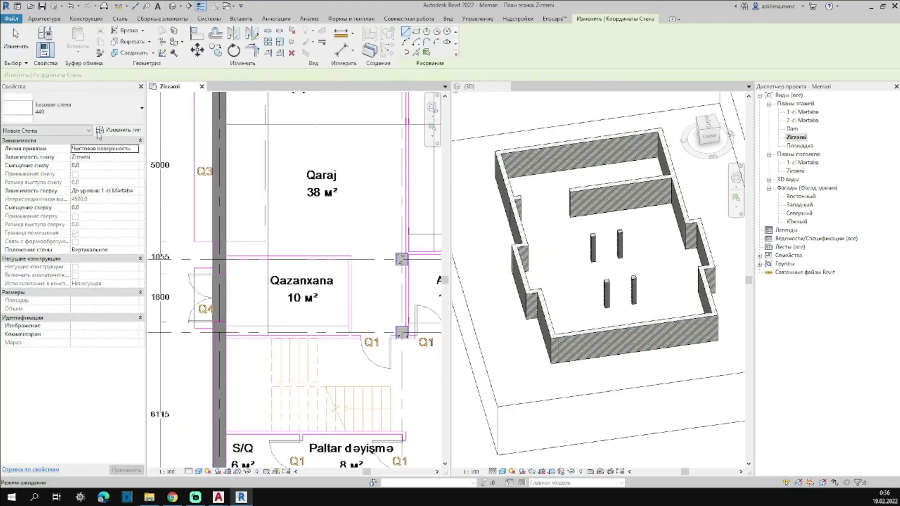
{"action": "key", "text": "Escape"}
{"action": "key", "text": "Escape"}
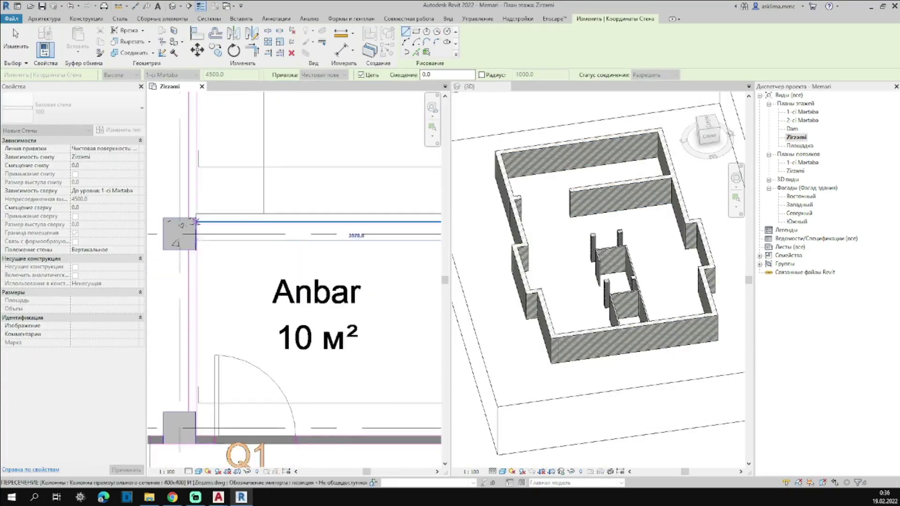
{"action": "scroll", "coordinate": [316, 288], "scroll_direction": "up", "scroll_amount": 4}
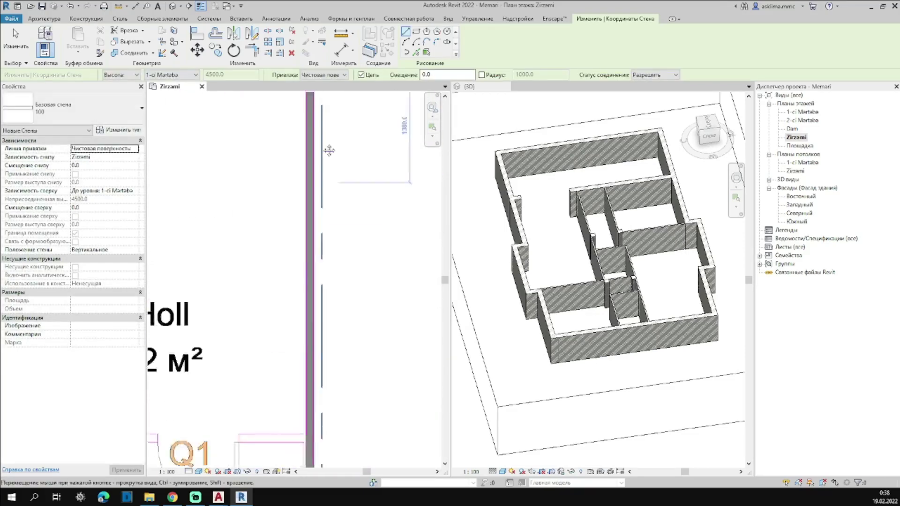
{"action": "middle_click_drag", "start_coordinate": [329, 150], "coordinate": [306, 241]}
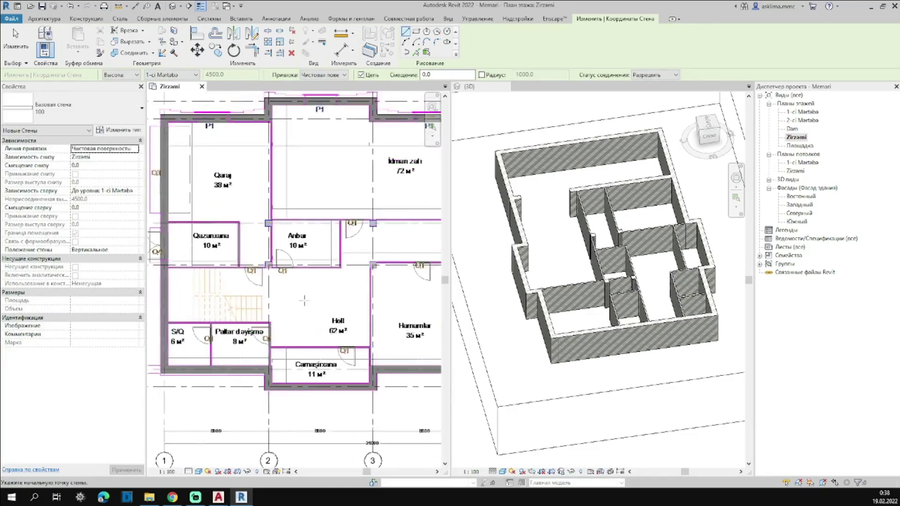
{"action": "key", "text": "Escape"}
{"action": "key", "text": "Escape"}
{"action": "scroll", "coordinate": [307, 251], "scroll_direction": "down", "scroll_amount": 3}
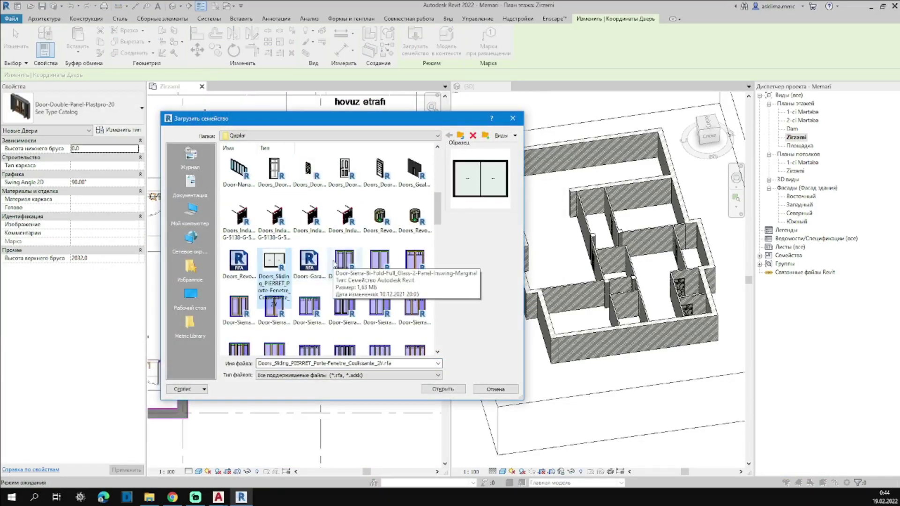
- Pick another door family in Load Family and load it into the project
{"action": "scroll", "coordinate": [238, 298], "scroll_direction": "down", "scroll_amount": 1}
{"action": "left_click", "coordinate": [267, 301]}
{"action": "left_click", "coordinate": [443, 389]}
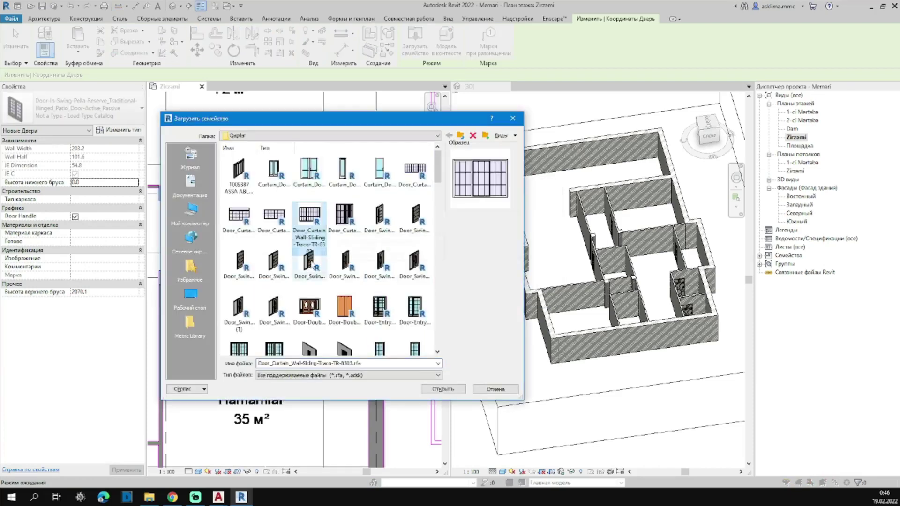
{"action": "scroll", "coordinate": [309, 265], "scroll_direction": "down", "scroll_amount": 1}
{"action": "double_click", "coordinate": [319, 294]}
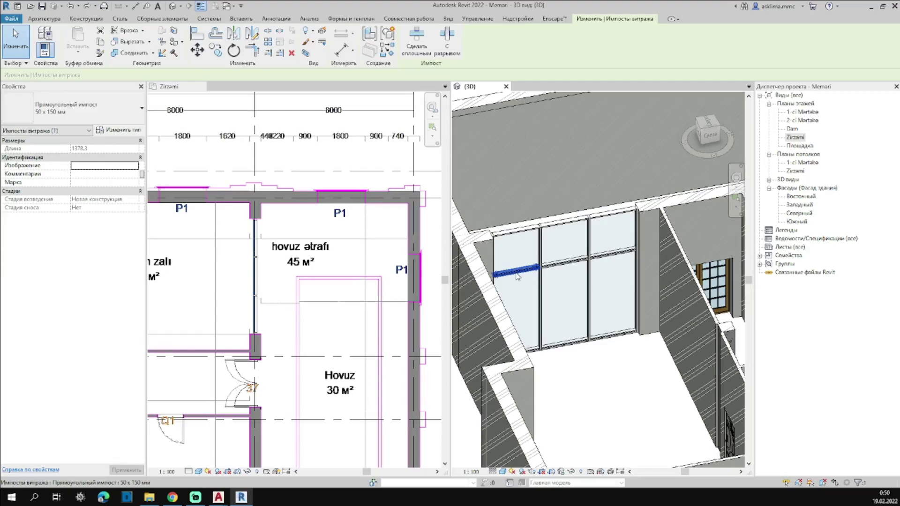
- Tab-select the whole hovuz ətrafı curtain wall, then select the 440 wall above it
{"action": "key", "text": "Tab"}
{"action": "left_click", "coordinate": [517, 276]}
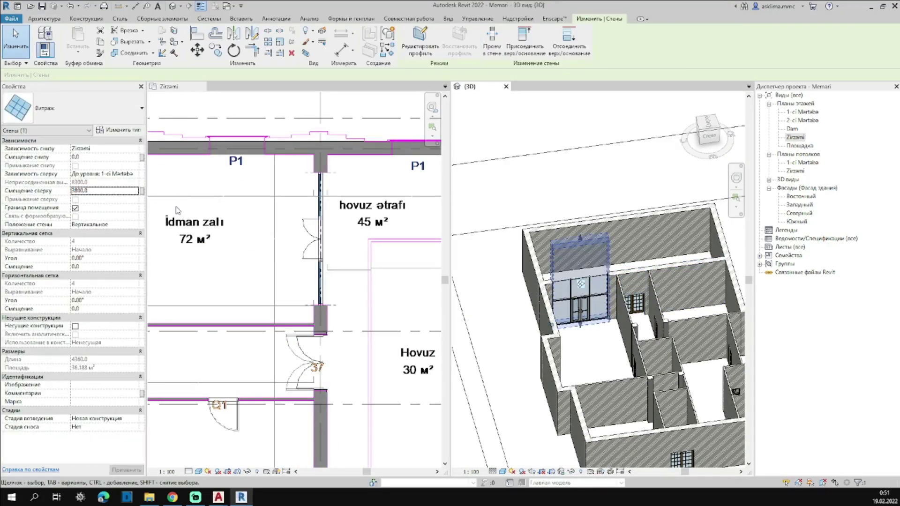
{"action": "left_click", "coordinate": [523, 276]}
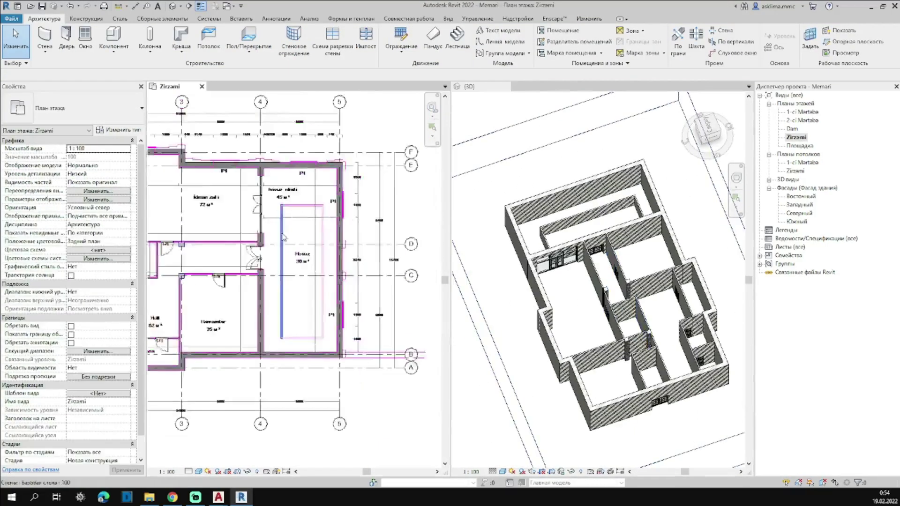
- Sketch the basement floor slab boundary and finish the floor with the green check
{"action": "left_click", "coordinate": [248, 49]}
{"action": "left_click", "coordinate": [262, 75]}
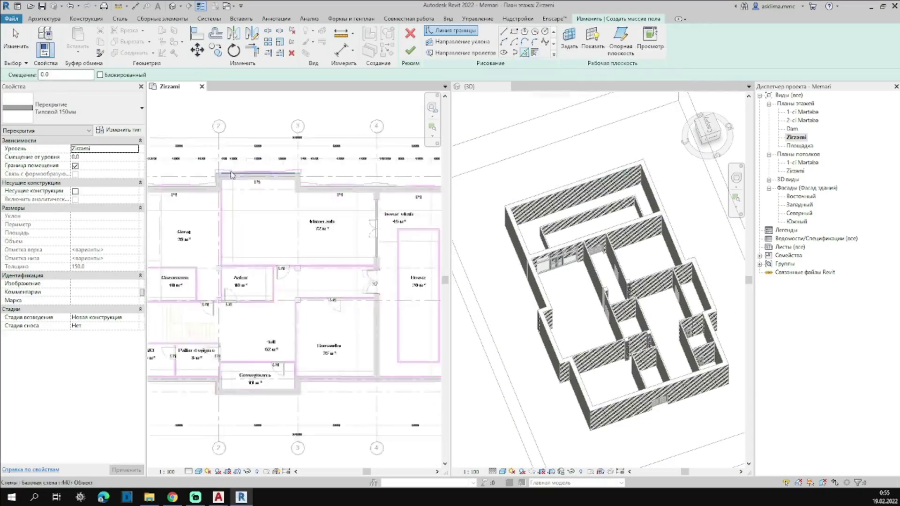
{"action": "scroll", "coordinate": [344, 268], "scroll_direction": "up", "scroll_amount": 3}
{"action": "key", "text": "Escape"}
{"action": "scroll", "coordinate": [344, 268], "scroll_direction": "down", "scroll_amount": 2}
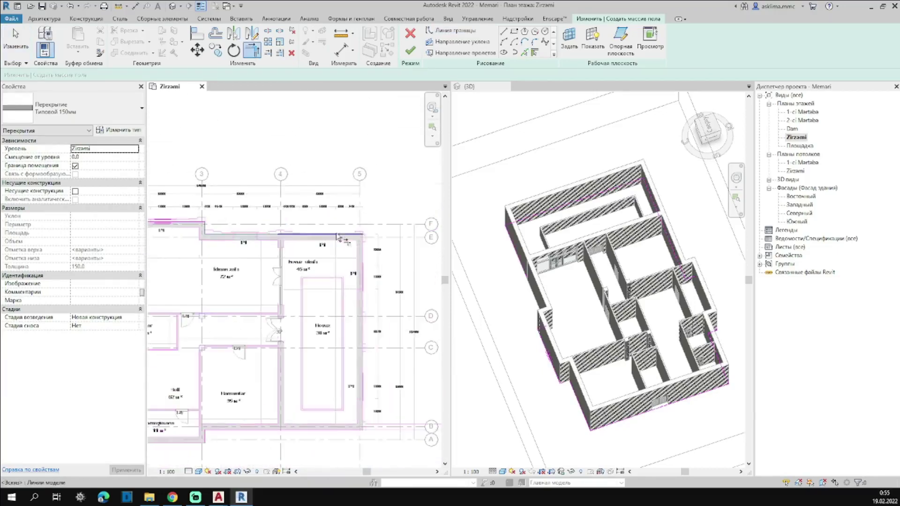
{"action": "mouse_move", "coordinate": [343, 269]}
{"action": "middle_mouse_down"}
{"action": "mouse_move", "coordinate": [236, 312]}
{"action": "mouse_move", "coordinate": [307, 227]}
{"action": "middle_mouse_up"}
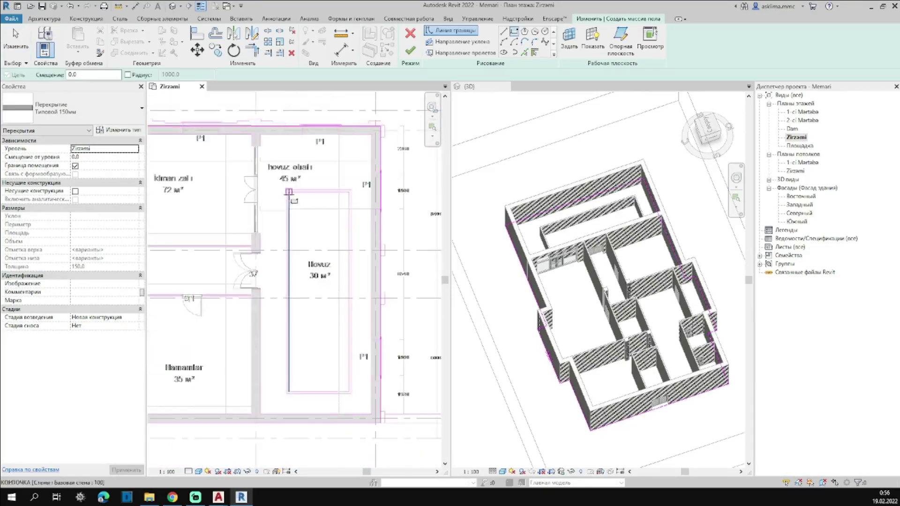
{"action": "left_click", "coordinate": [410, 49]}
{"action": "scroll", "coordinate": [323, 289], "scroll_direction": "up", "scroll_amount": 3}
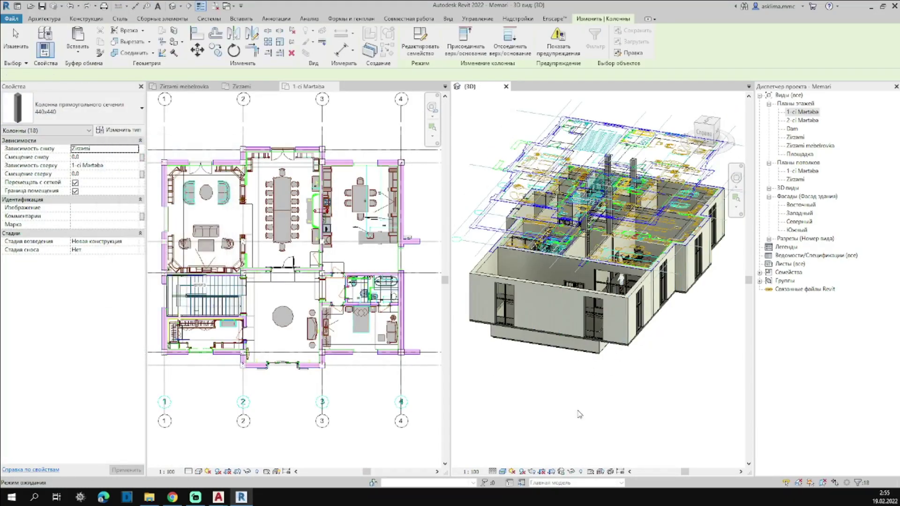
- Orbit the 3D view to inspect the 18 new columns, then clear the selection
{"action": "middle_click_drag", "start_coordinate": [580, 414], "coordinate": [656, 395], "text": "shift"}
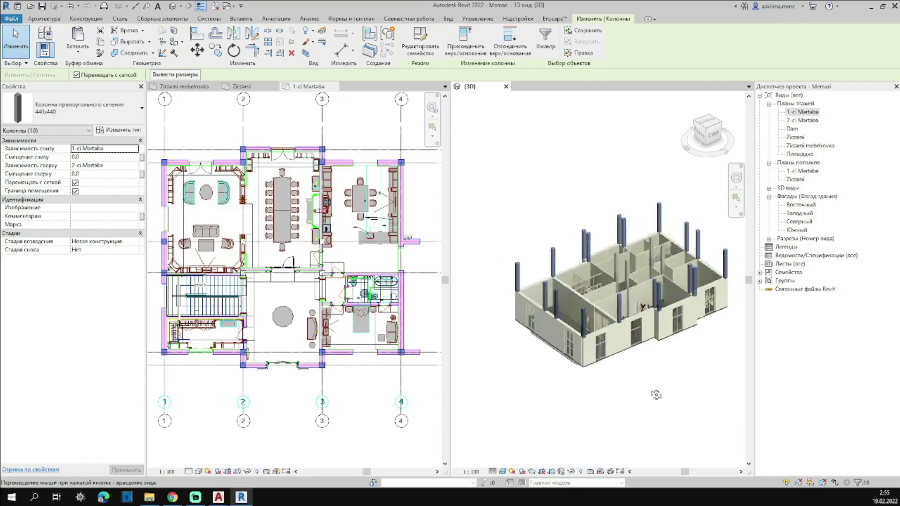
{"action": "middle_click_drag", "start_coordinate": [657, 395], "coordinate": [579, 395], "text": "shift"}
{"action": "key", "text": "Escape"}
{"action": "left_click", "coordinate": [504, 471]}
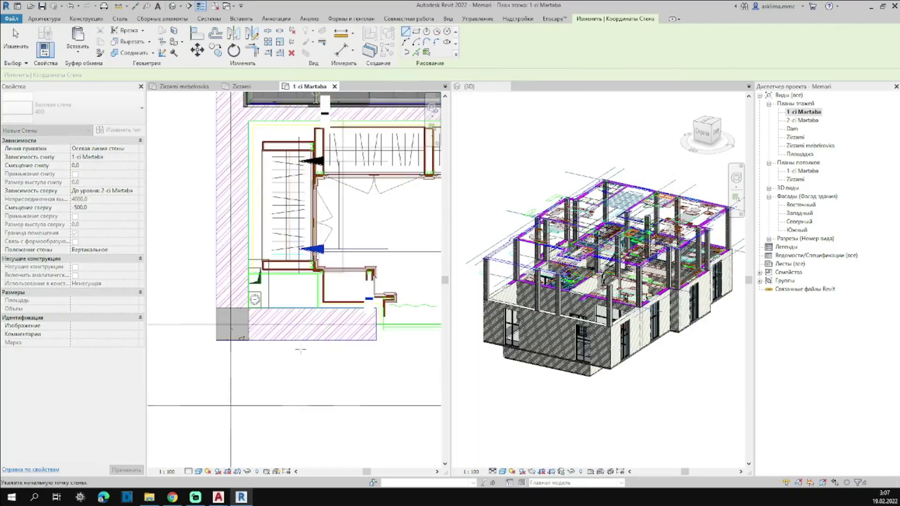
- Start a new wall on the 1-ci Martaba plan and take an aligned dimension (DI) measurement
{"action": "left_click", "coordinate": [300, 349]}
{"action": "scroll", "coordinate": [275, 310], "scroll_direction": "down", "scroll_amount": 2}
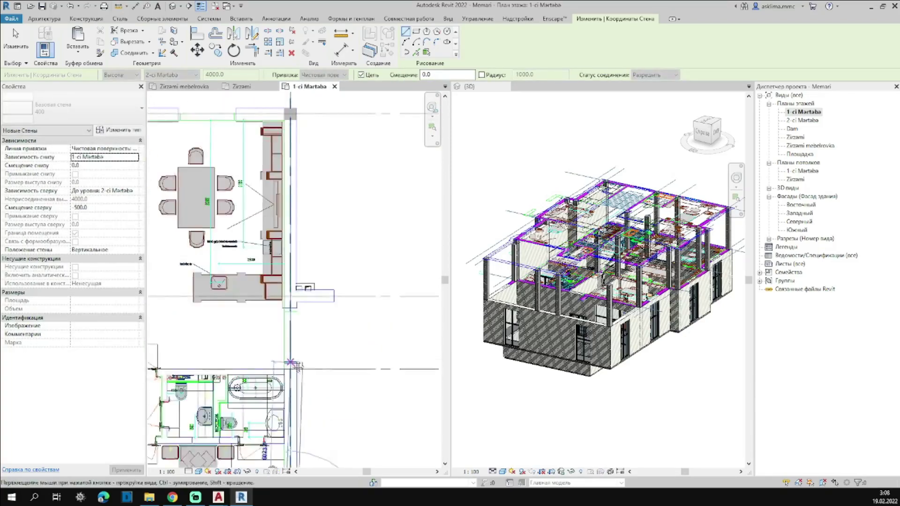
{"action": "scroll", "coordinate": [275, 309], "scroll_direction": "up", "scroll_amount": 2}
{"action": "scroll", "coordinate": [281, 328], "scroll_direction": "up", "scroll_amount": 3}
{"action": "scroll", "coordinate": [204, 225], "scroll_direction": "up", "scroll_amount": 2}
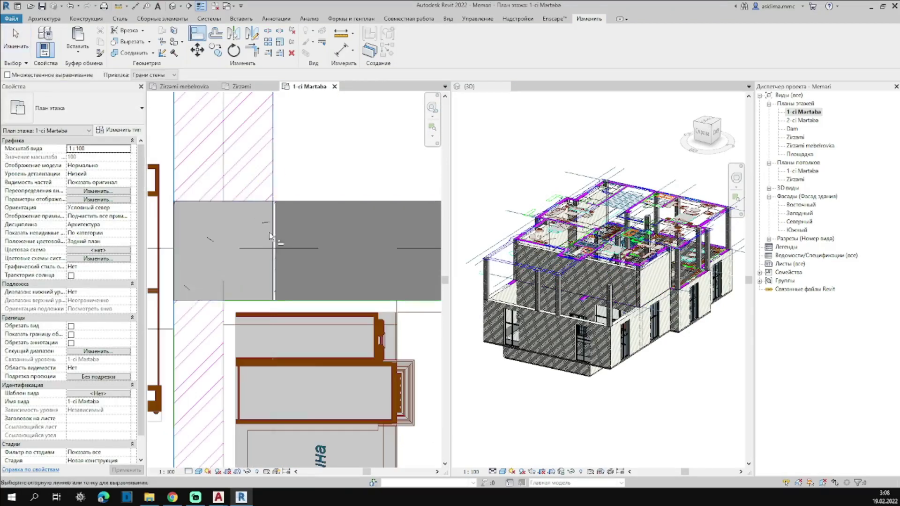
{"action": "scroll", "coordinate": [204, 225], "scroll_direction": "down", "scroll_amount": 4}
{"action": "scroll", "coordinate": [244, 250], "scroll_direction": "down", "scroll_amount": 3}
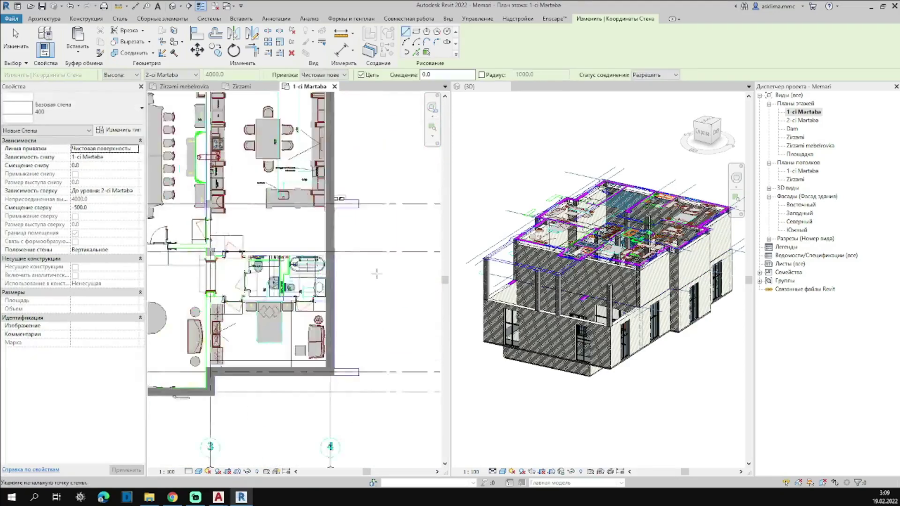
{"action": "scroll", "coordinate": [281, 234], "scroll_direction": "up", "scroll_amount": 4}
{"action": "key", "text": "d"}
{"action": "key", "text": "i"}
{"action": "key", "text": "Escape"}
- Select the 400x400 column, then sketch a new wall beside it with WA
{"action": "left_click", "coordinate": [350, 155]}
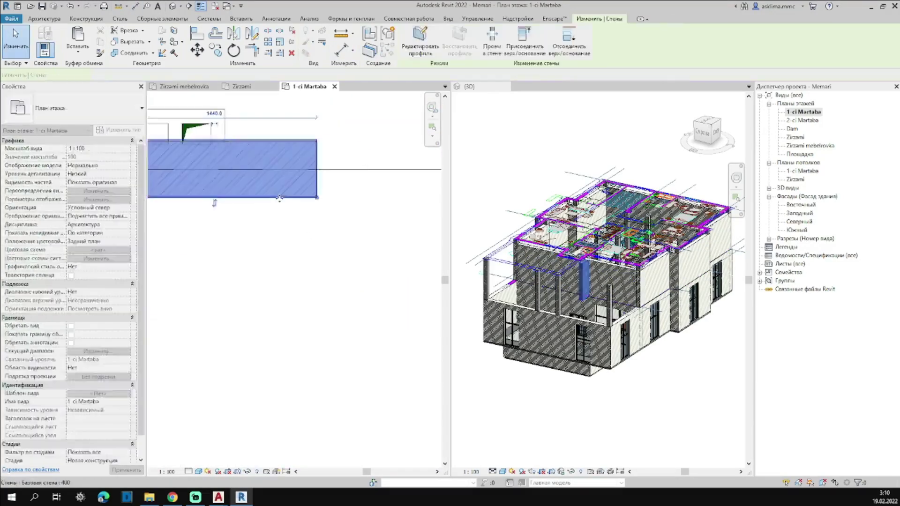
{"action": "scroll", "coordinate": [365, 234], "scroll_direction": "down", "scroll_amount": 3}
{"action": "scroll", "coordinate": [366, 235], "scroll_direction": "down", "scroll_amount": 3}
{"action": "scroll", "coordinate": [378, 267], "scroll_direction": "up", "scroll_amount": 5}
{"action": "key", "text": "w"}
{"action": "key", "text": "a"}
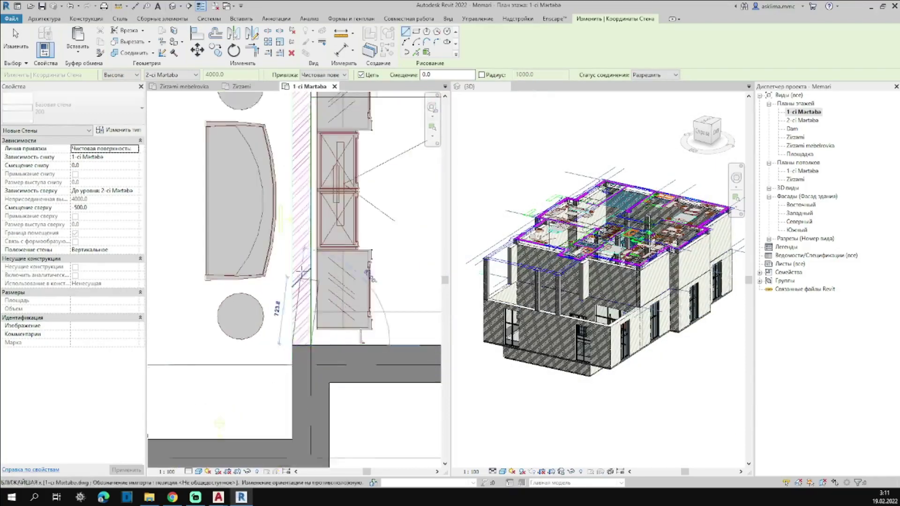
{"action": "left_click", "coordinate": [302, 272]}
{"action": "scroll", "coordinate": [336, 305], "scroll_direction": "up", "scroll_amount": 2}
{"action": "key", "text": "Escape"}
{"action": "scroll", "coordinate": [250, 188], "scroll_direction": "down", "scroll_amount": 3}
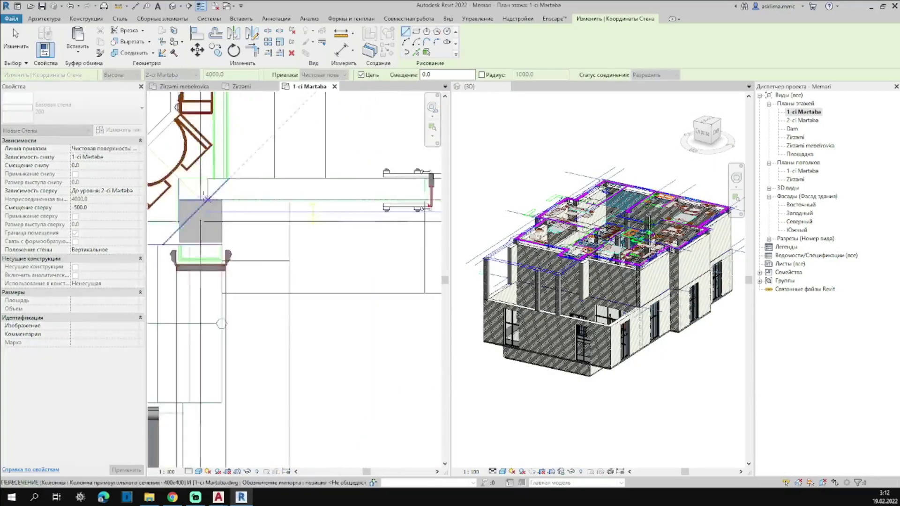
{"action": "scroll", "coordinate": [305, 260], "scroll_direction": "up", "scroll_amount": 2}
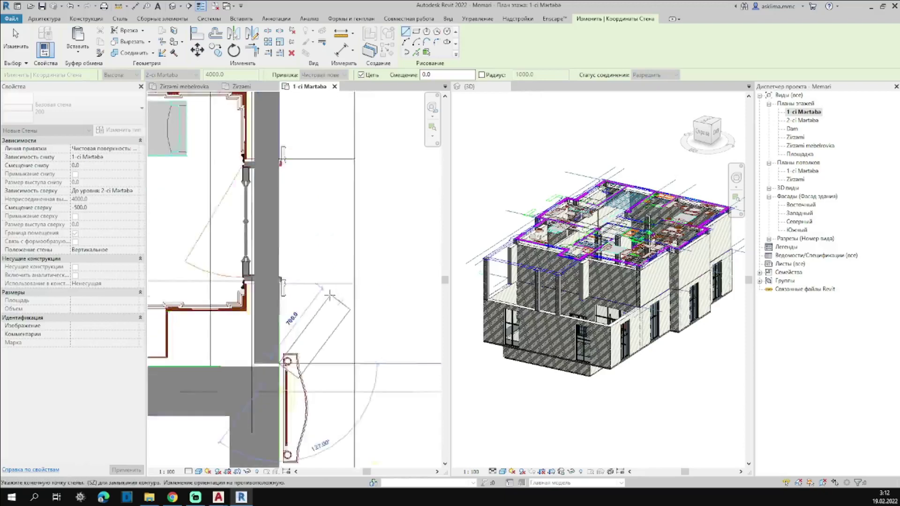
{"action": "key", "text": "Escape"}
{"action": "key", "text": "Escape"}
- Select the wall beside the stair and crop the 3D view with a section box (BX)
{"action": "scroll", "coordinate": [300, 328], "scroll_direction": "up", "scroll_amount": 2}
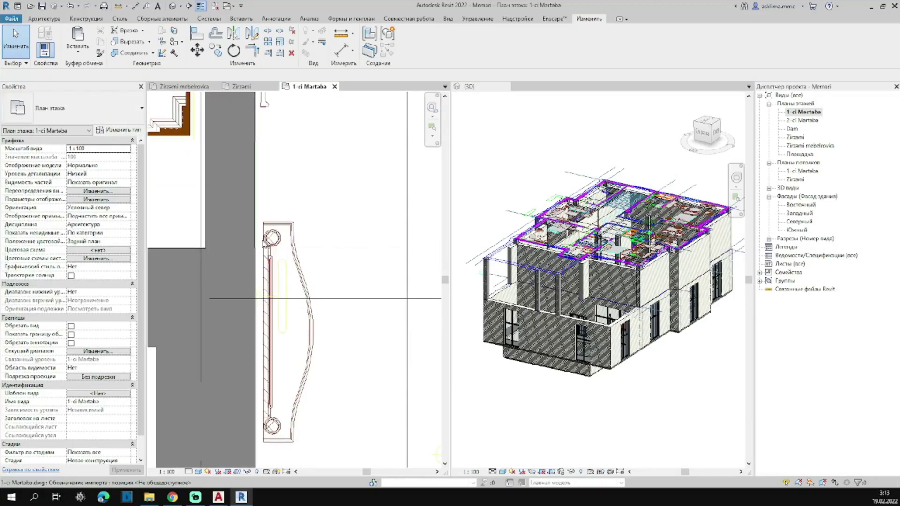
{"action": "scroll", "coordinate": [303, 233], "scroll_direction": "down", "scroll_amount": 3}
{"action": "left_click", "coordinate": [303, 233]}
{"action": "scroll", "coordinate": [271, 249], "scroll_direction": "up", "scroll_amount": 3}
{"action": "scroll", "coordinate": [271, 249], "scroll_direction": "down", "scroll_amount": 3}
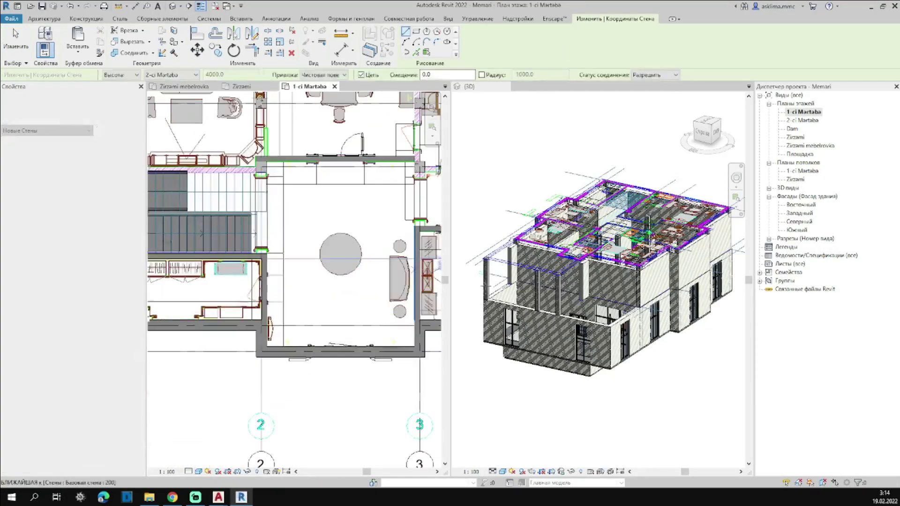
{"action": "key", "text": "b"}
{"action": "key", "text": "x"}
- Draw further walls with WA, selecting the horizontal wall along the way
{"action": "key", "text": "w"}
{"action": "key", "text": "a"}
{"action": "scroll", "coordinate": [271, 390], "scroll_direction": "up", "scroll_amount": 3}
{"action": "scroll", "coordinate": [271, 391], "scroll_direction": "down", "scroll_amount": 3}
{"action": "scroll", "coordinate": [279, 266], "scroll_direction": "up", "scroll_amount": 3}
{"action": "scroll", "coordinate": [279, 265], "scroll_direction": "down", "scroll_amount": 3}
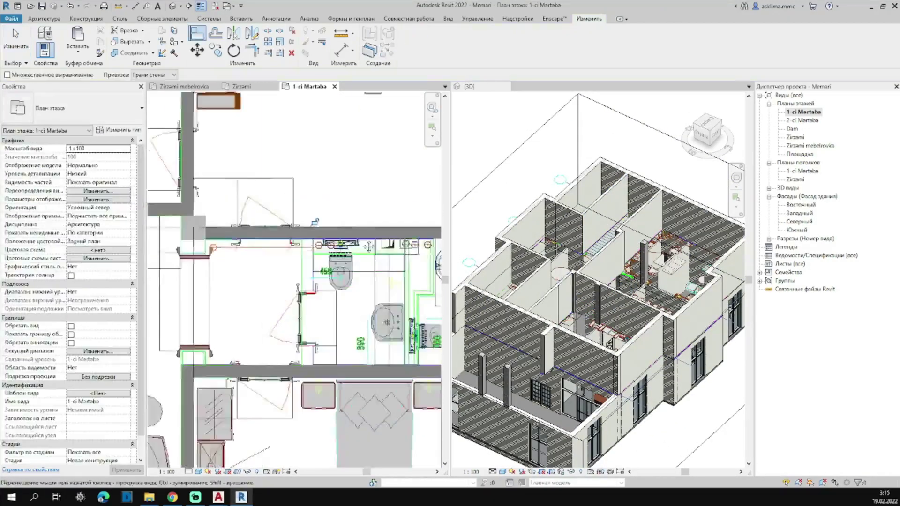
{"action": "key", "text": "Escape"}
{"action": "key", "text": "Escape"}
{"action": "left_click", "coordinate": [329, 322]}
{"action": "key", "text": "w"}
{"action": "key", "text": "a"}
{"action": "scroll", "coordinate": [284, 196], "scroll_direction": "up", "scroll_amount": 5}
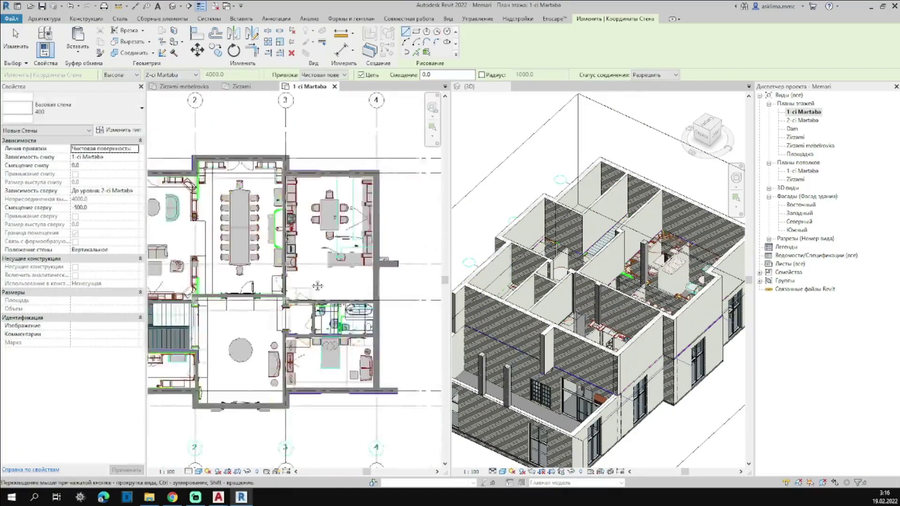
{"action": "scroll", "coordinate": [318, 286], "scroll_direction": "down", "scroll_amount": 5}
{"action": "key", "text": "Escape"}
{"action": "key", "text": "Escape"}
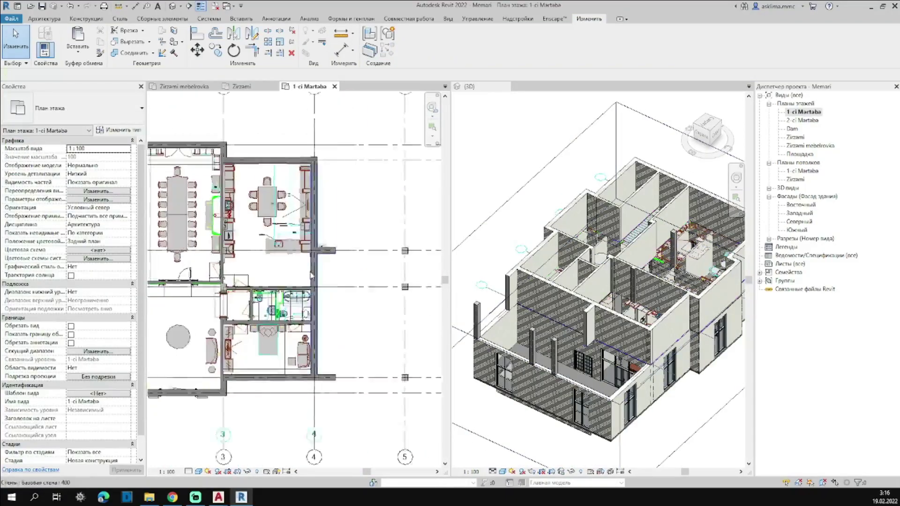
- Start a floor slab sketch (SB) and trim its boundary lines to corners (TR)
{"action": "scroll", "coordinate": [283, 302], "scroll_direction": "down", "scroll_amount": 2}
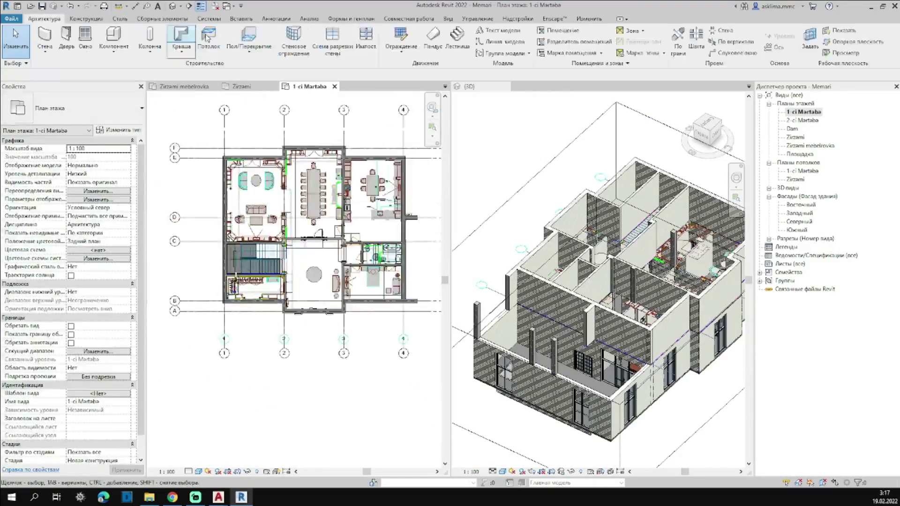
{"action": "key", "text": "s"}
{"action": "key", "text": "b"}
{"action": "scroll", "coordinate": [333, 176], "scroll_direction": "up", "scroll_amount": 4}
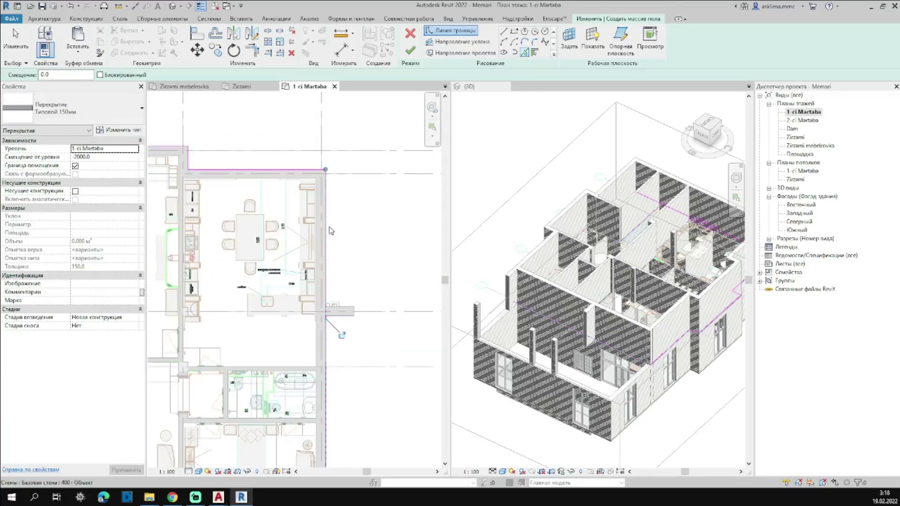
{"action": "key", "text": "t"}
{"action": "key", "text": "r"}
{"action": "scroll", "coordinate": [323, 293], "scroll_direction": "up", "scroll_amount": 2}
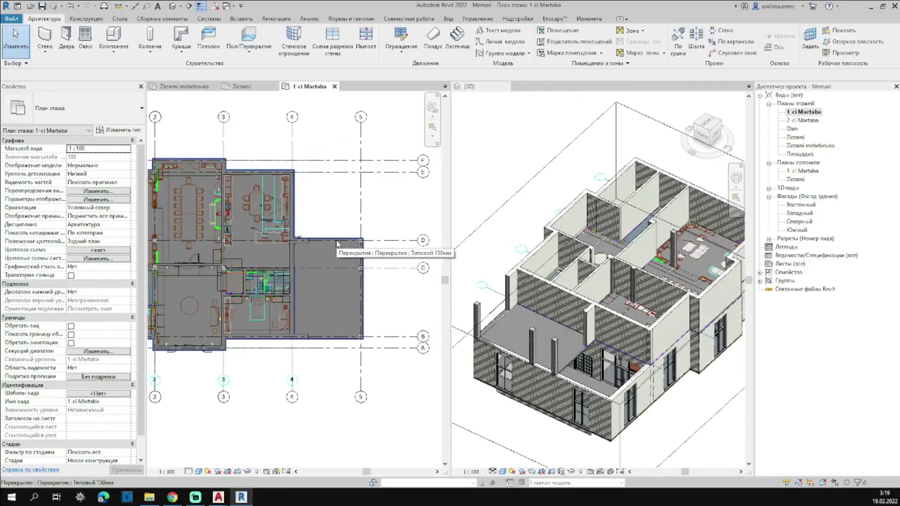
- Finish the Типовой 150мм floor boundary, dismissing the warning, and close the family loading window
{"action": "double_click", "coordinate": [336, 243]}
{"action": "left_click", "coordinate": [742, 476]}
{"action": "scroll", "coordinate": [322, 231], "scroll_direction": "up", "scroll_amount": 3}
{"action": "scroll", "coordinate": [281, 235], "scroll_direction": "down", "scroll_amount": 5}
{"action": "scroll", "coordinate": [220, 314], "scroll_direction": "up", "scroll_amount": 2}
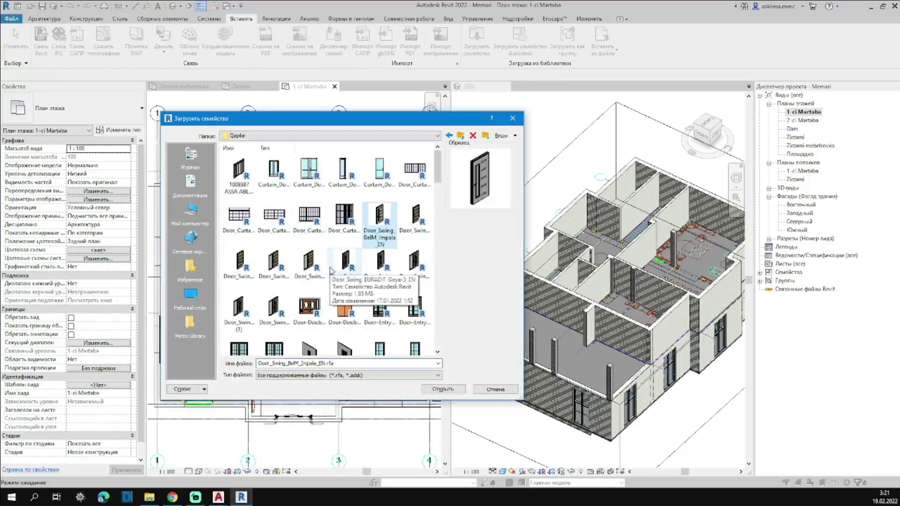
{"action": "left_click", "coordinate": [443, 389]}
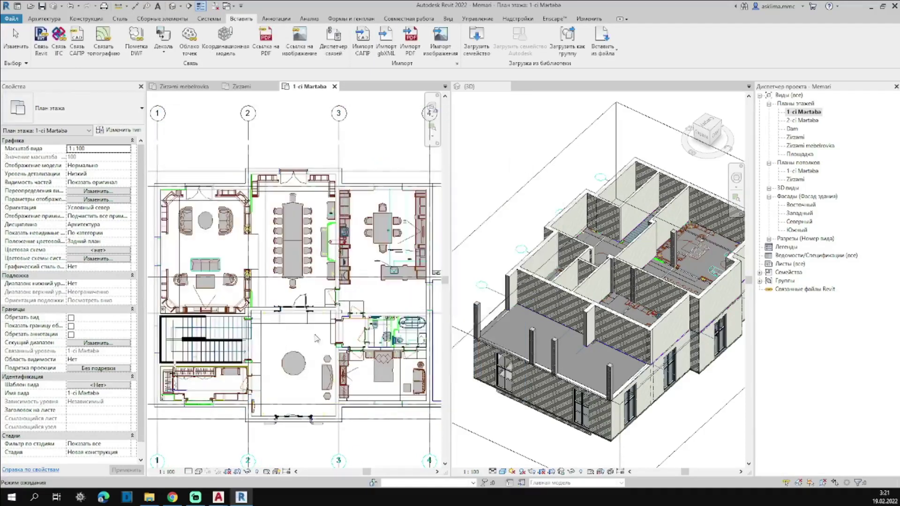
{"action": "scroll", "coordinate": [302, 333], "scroll_direction": "up", "scroll_amount": 5}
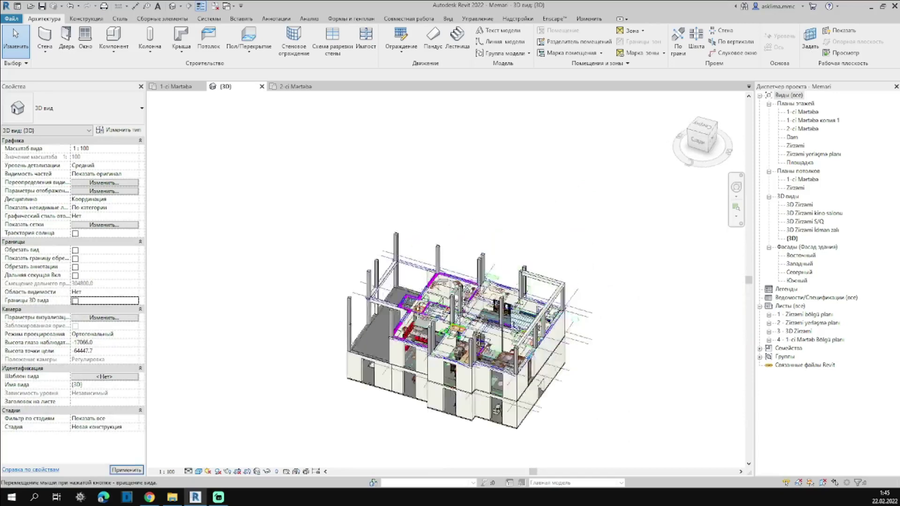
- Zoom and pan the 3D view across the building
{"action": "scroll", "coordinate": [539, 399], "scroll_direction": "up", "scroll_amount": 5}
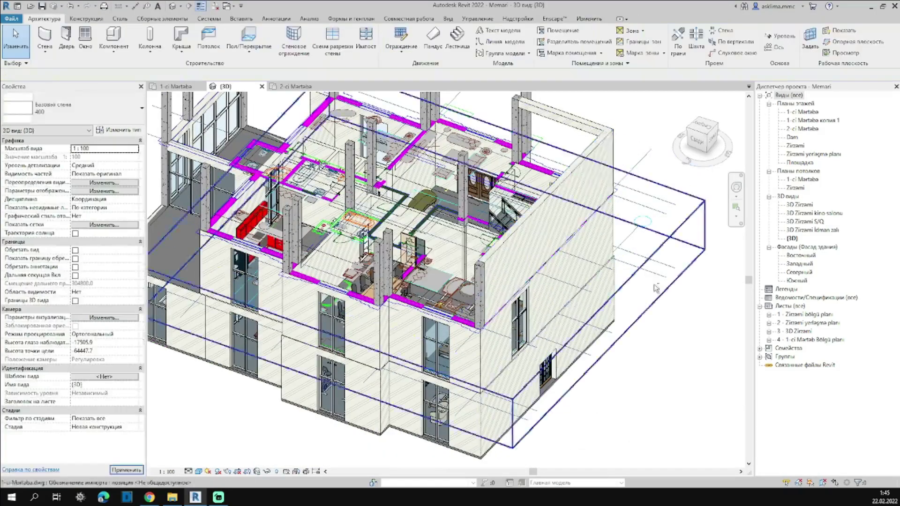
{"action": "scroll", "coordinate": [655, 288], "scroll_direction": "down", "scroll_amount": 3}
{"action": "middle_click_drag", "start_coordinate": [370, 291], "coordinate": [484, 337]}
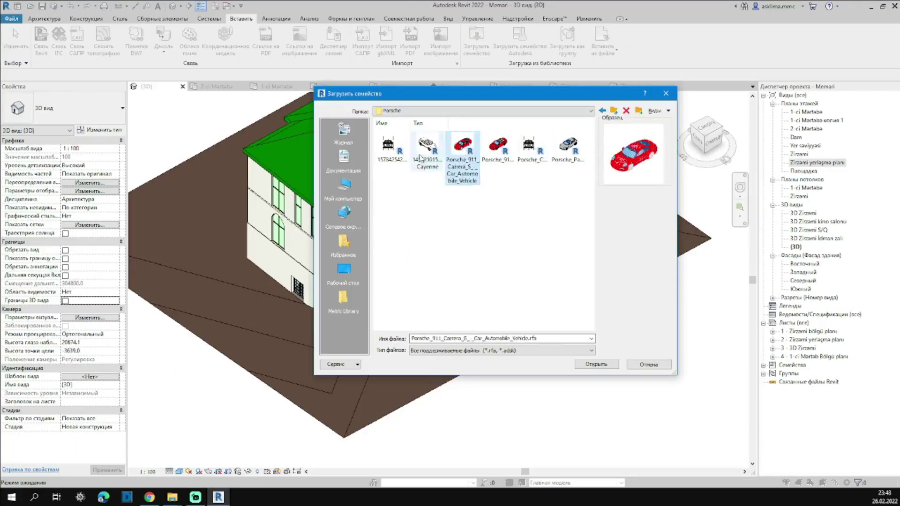
- Place the Porsche Cayenne car by the entrance stairs and orbit to check it
{"action": "double_click", "coordinate": [424, 155]}
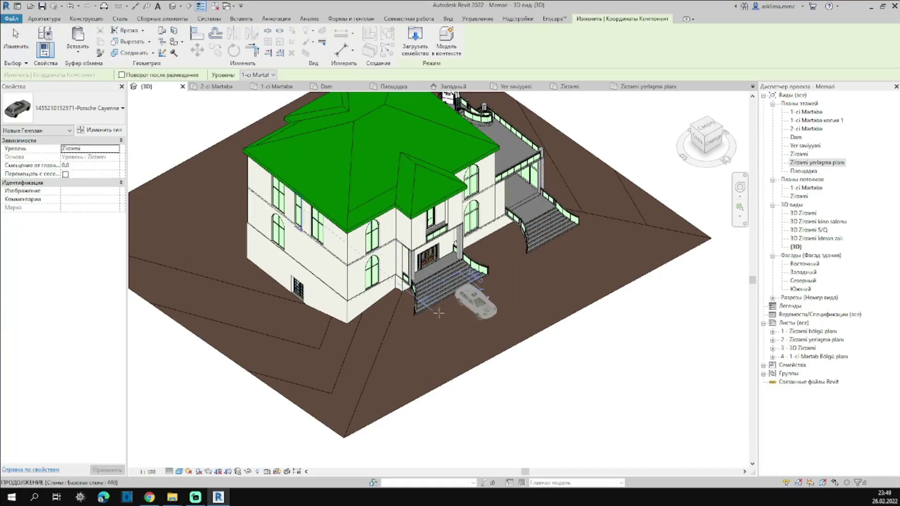
{"action": "key", "text": "Escape"}
{"action": "mouse_move", "coordinate": [496, 327]}
{"action": "middle_mouse_down", "text": "shift"}
{"action": "mouse_move", "coordinate": [435, 359]}
{"action": "mouse_move", "coordinate": [653, 404]}
{"action": "mouse_move", "coordinate": [660, 424]}
{"action": "middle_mouse_up", "text": "shift"}
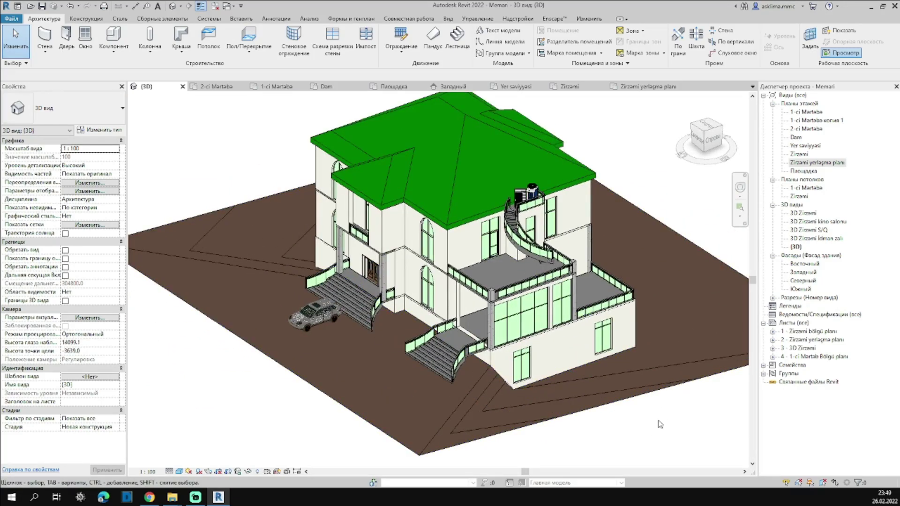
{"action": "scroll", "coordinate": [610, 417], "scroll_direction": "down", "scroll_amount": 1}
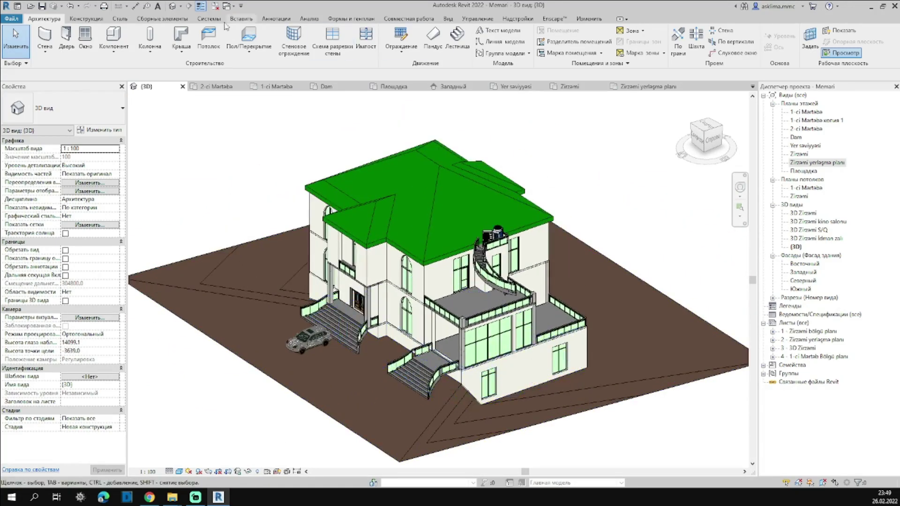
{"action": "key", "text": "Escape"}
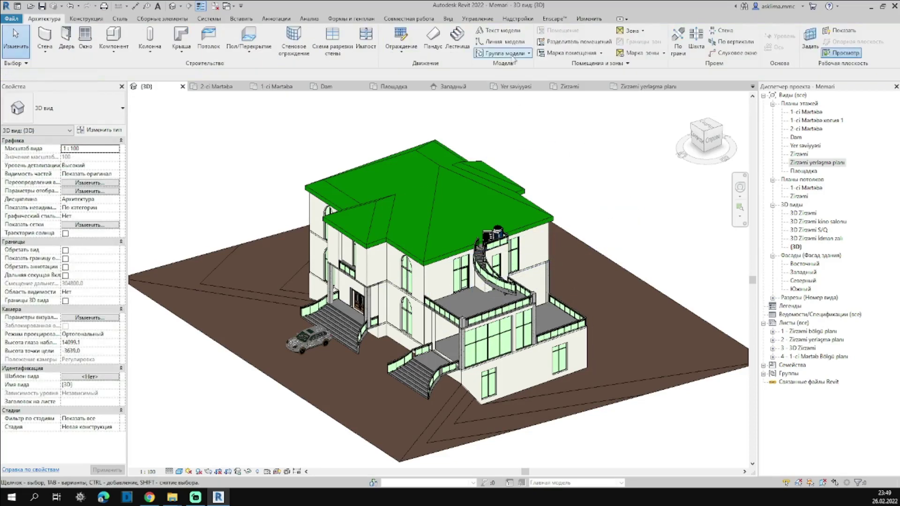
- Open Load Family and browse to the outdoor tree and landscaping families folder
{"action": "left_click", "coordinate": [248, 21]}
{"action": "left_click", "coordinate": [477, 40]}
{"action": "left_click", "coordinate": [613, 111]}
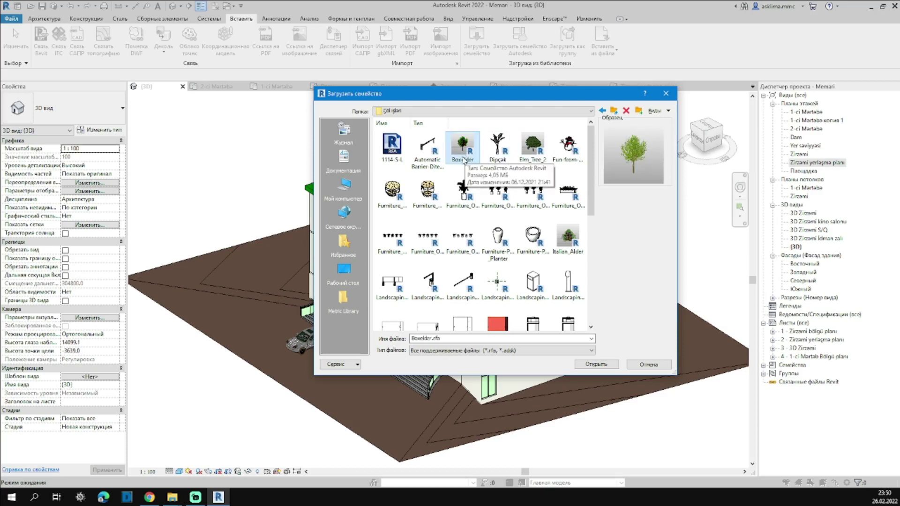
- Load the Leyland_Cypress tree and reposition it on the Yer saviyyasi plan
{"action": "scroll", "coordinate": [468, 227], "scroll_direction": "down", "scroll_amount": 3}
{"action": "double_click", "coordinate": [391, 224]}
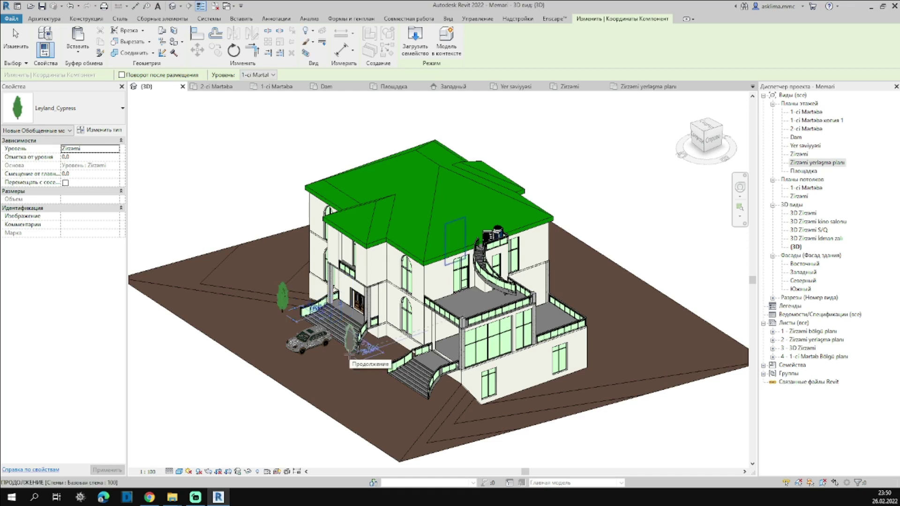
{"action": "key", "text": "Escape"}
{"action": "key", "text": "Escape"}
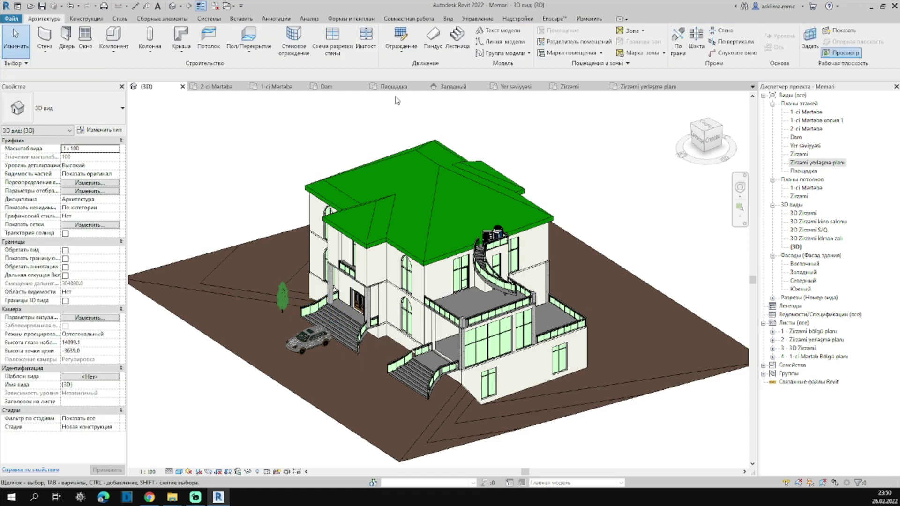
{"action": "left_click", "coordinate": [816, 147]}
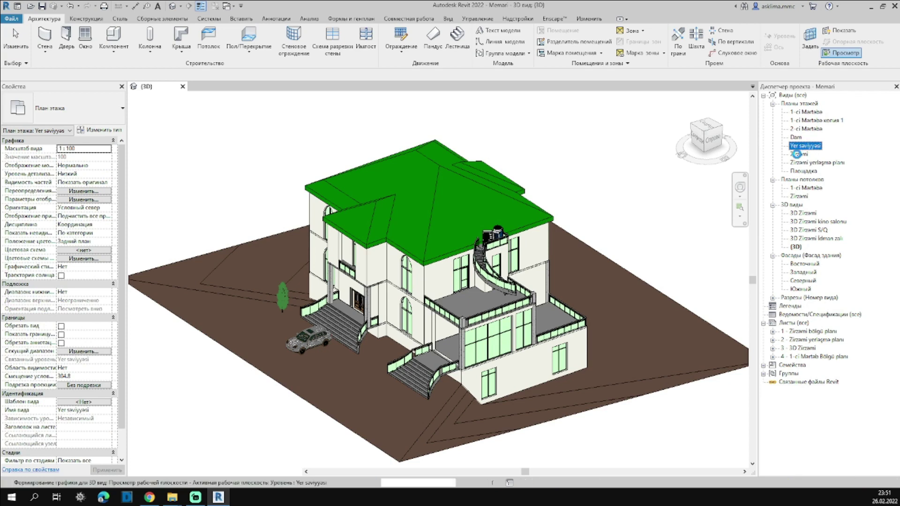
{"action": "scroll", "coordinate": [381, 347], "scroll_direction": "up", "scroll_amount": 4}
{"action": "left_click", "coordinate": [391, 362]}
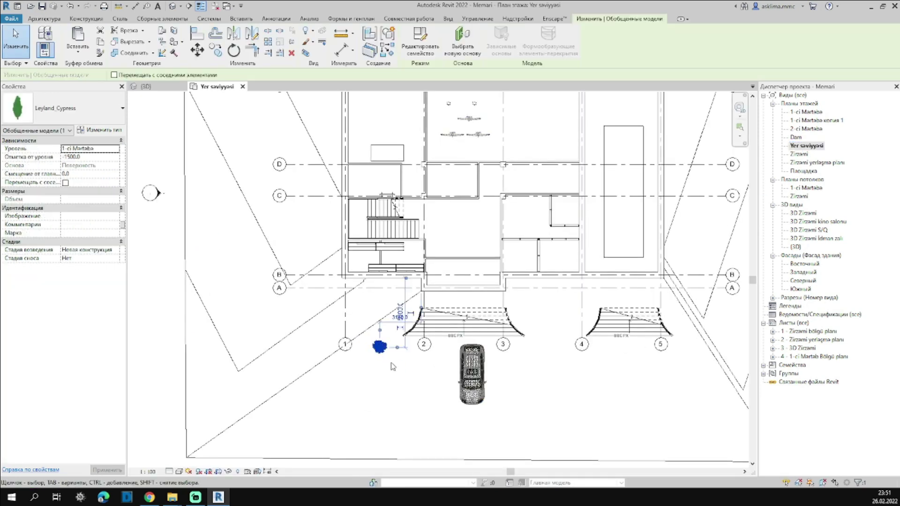
{"action": "left_click_drag", "start_coordinate": [381, 347], "coordinate": [402, 322]}
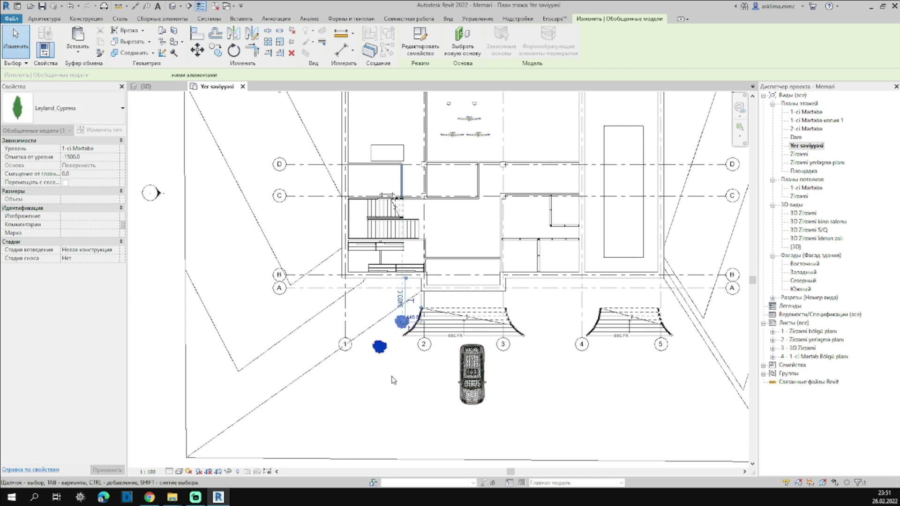
- Copy the cypress (CO, Multiple) beside each of the two entrance stairs
{"action": "key", "text": "c"}
{"action": "key", "text": "o"}
{"action": "left_click", "coordinate": [529, 371]}
{"action": "left_click", "coordinate": [584, 367]}
{"action": "left_click", "coordinate": [675, 367]}
- Finish the tree copies, open the 3D martaba Görnüşü view and change its visual style
{"action": "key", "text": "Escape"}
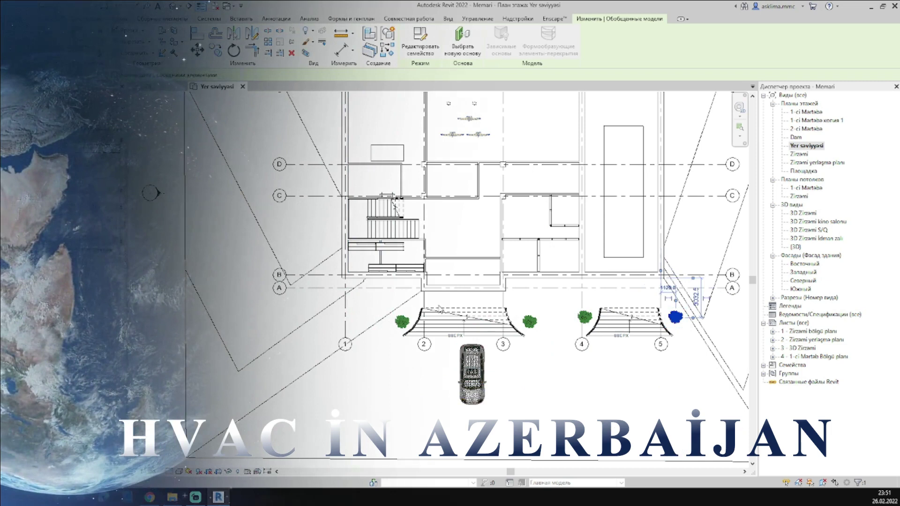
{"action": "key", "text": "Escape"}
{"action": "double_click", "coordinate": [795, 246]}
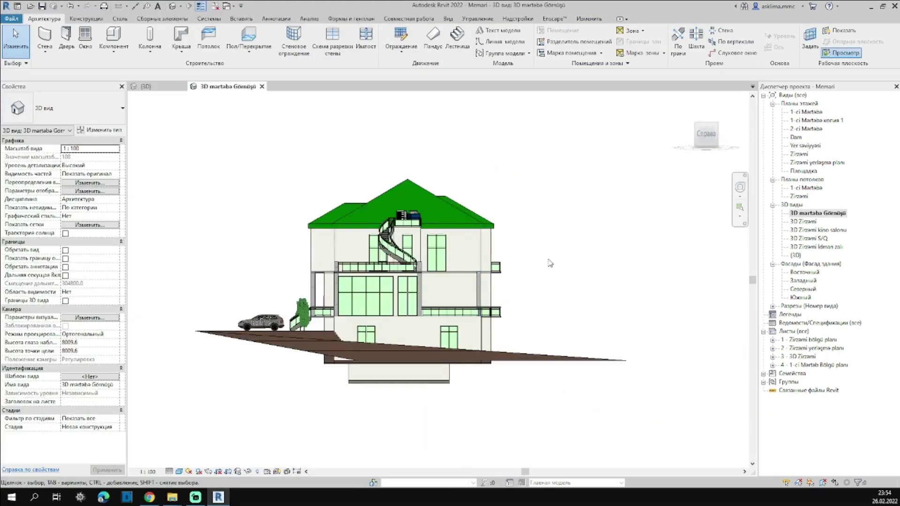
{"action": "left_click", "coordinate": [496, 270]}
{"action": "scroll", "coordinate": [492, 277], "scroll_direction": "up", "scroll_amount": 2}
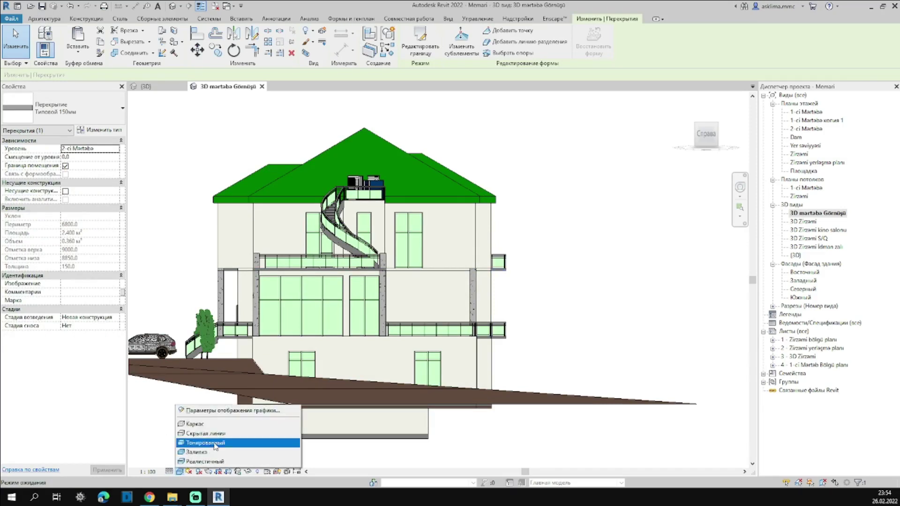
{"action": "left_click", "coordinate": [215, 443]}
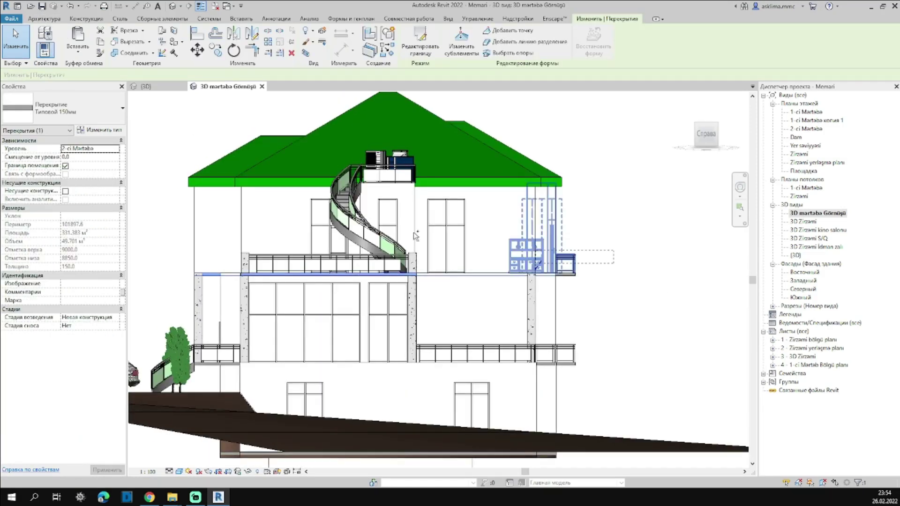
{"action": "key", "text": "Escape"}
{"action": "scroll", "coordinate": [486, 235], "scroll_direction": "down", "scroll_amount": 1}
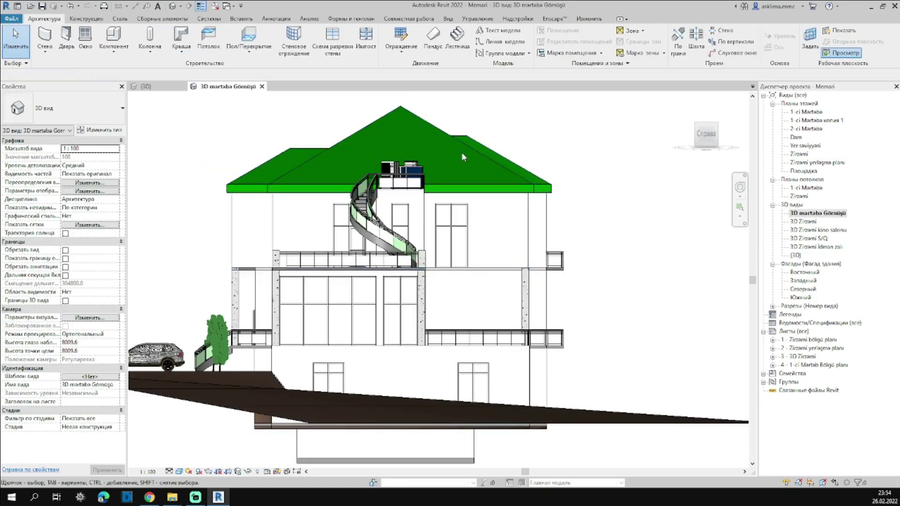
- Displace the roof 10790.3 upward so it floats clear above the building
{"action": "left_click", "coordinate": [462, 156]}
{"action": "scroll", "coordinate": [544, 241], "scroll_direction": "down", "scroll_amount": 2}
{"action": "left_click", "coordinate": [323, 32]}
{"action": "left_click_drag", "start_coordinate": [405, 243], "coordinate": [401, 105]}
{"action": "key", "text": "Escape"}
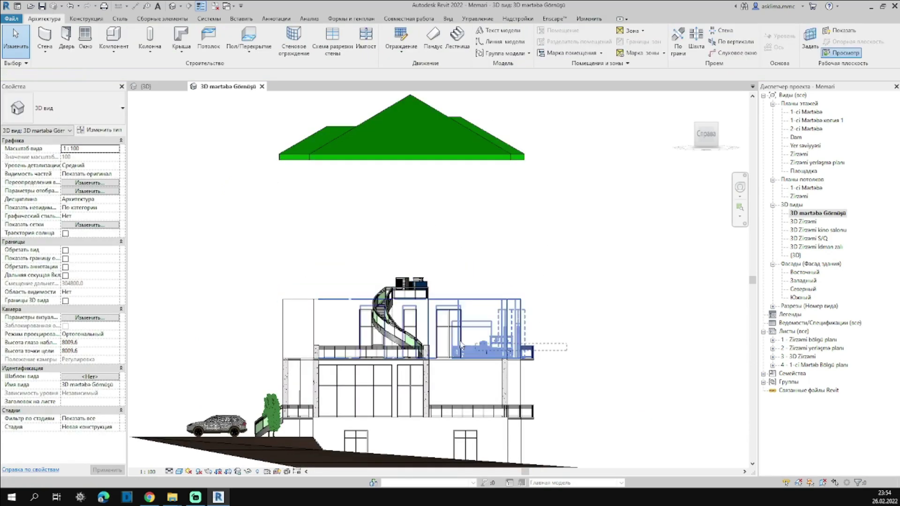
{"action": "left_click_drag", "start_coordinate": [240, 278], "coordinate": [240, 278]}
{"action": "scroll", "coordinate": [474, 365], "scroll_direction": "up", "scroll_amount": 2}
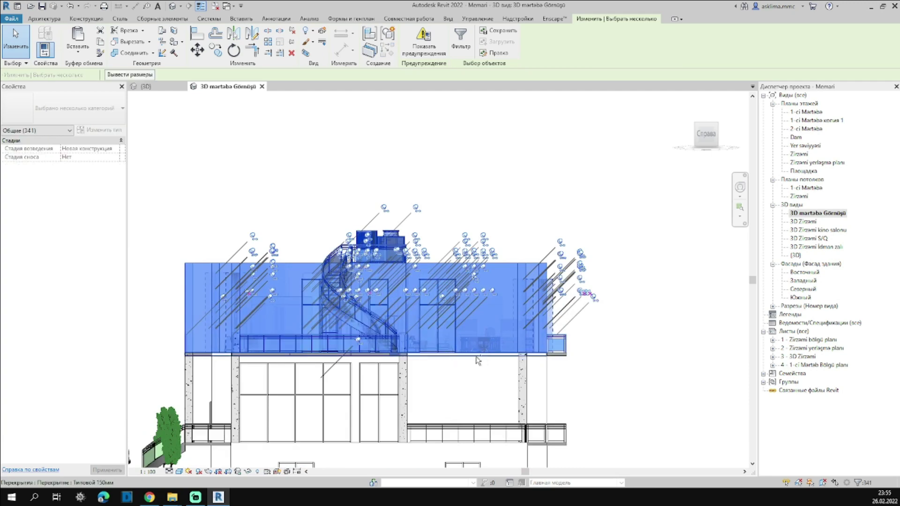
- Displace the upper storey upward above the lower floors and orbit to a side view
{"action": "left_click", "coordinate": [322, 30]}
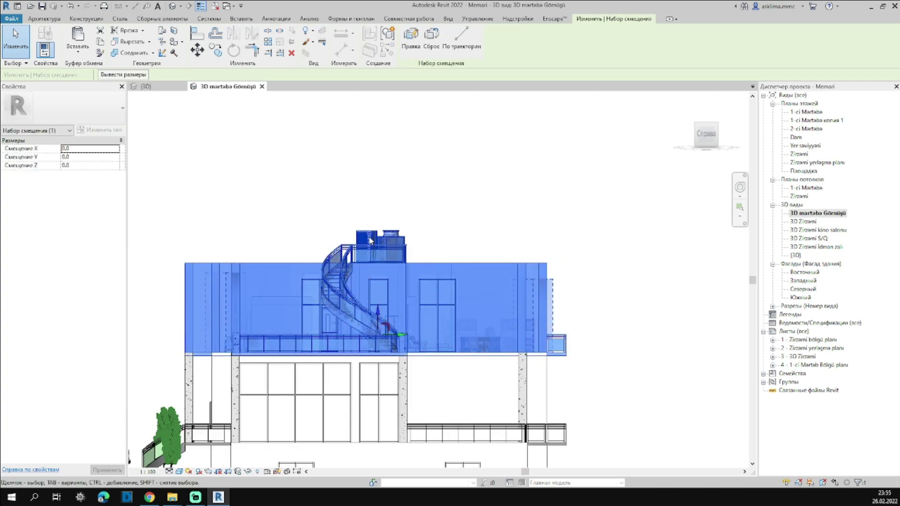
{"action": "left_click_drag", "start_coordinate": [396, 304], "coordinate": [395, 275]}
{"action": "mouse_move", "coordinate": [395, 276]}
{"action": "middle_mouse_down", "text": "shift"}
{"action": "mouse_move", "coordinate": [424, 323]}
{"action": "mouse_move", "coordinate": [393, 328]}
{"action": "middle_mouse_up", "text": "shift"}
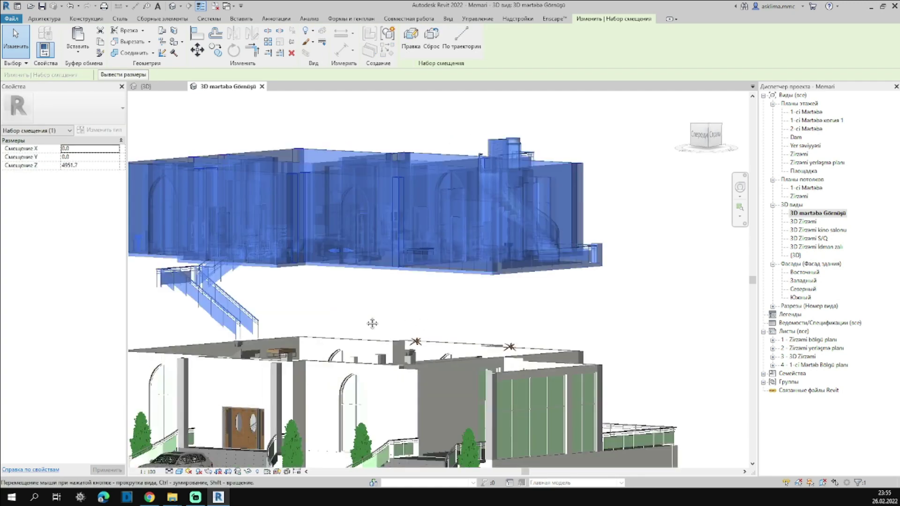
{"action": "key", "text": "Escape"}
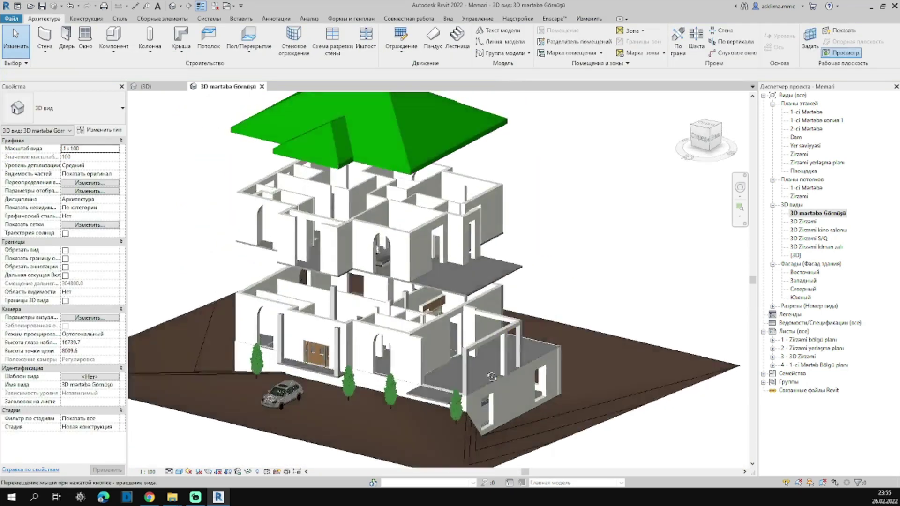
{"action": "middle_click_drag", "start_coordinate": [394, 328], "coordinate": [664, 178], "text": "shift"}
{"action": "left_click", "coordinate": [698, 136]}
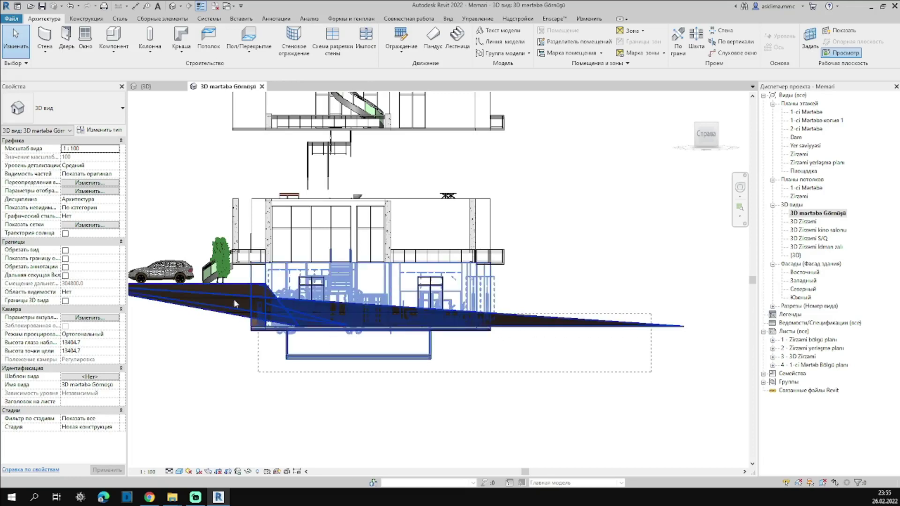
- Select the basement level and displace it far below the building
{"action": "left_click_drag", "start_coordinate": [651, 372], "coordinate": [166, 288]}
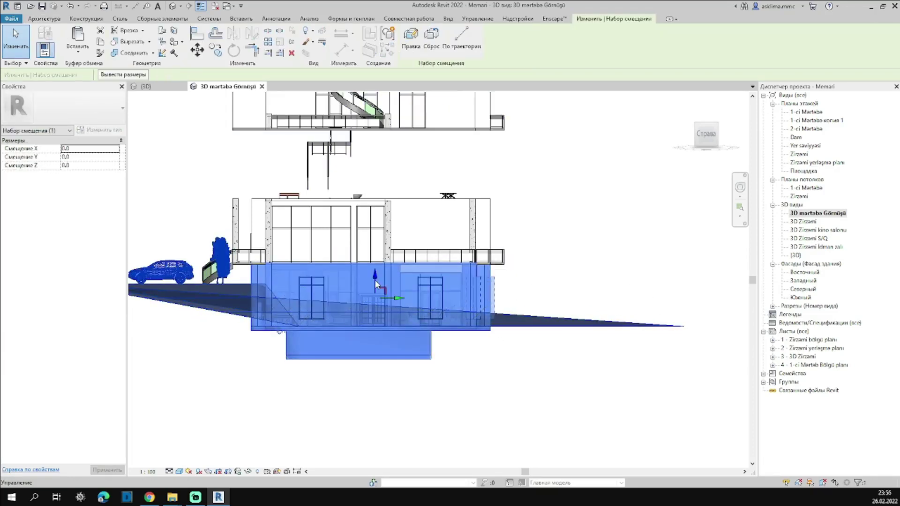
{"action": "left_click_drag", "start_coordinate": [375, 284], "coordinate": [375, 370]}
{"action": "scroll", "coordinate": [415, 353], "scroll_direction": "down", "scroll_amount": 2}
{"action": "mouse_move", "coordinate": [415, 353]}
{"action": "middle_mouse_down", "text": "shift"}
{"action": "mouse_move", "coordinate": [375, 356]}
{"action": "mouse_move", "coordinate": [341, 346]}
{"action": "middle_mouse_up", "text": "shift"}
{"action": "key", "text": "Escape"}
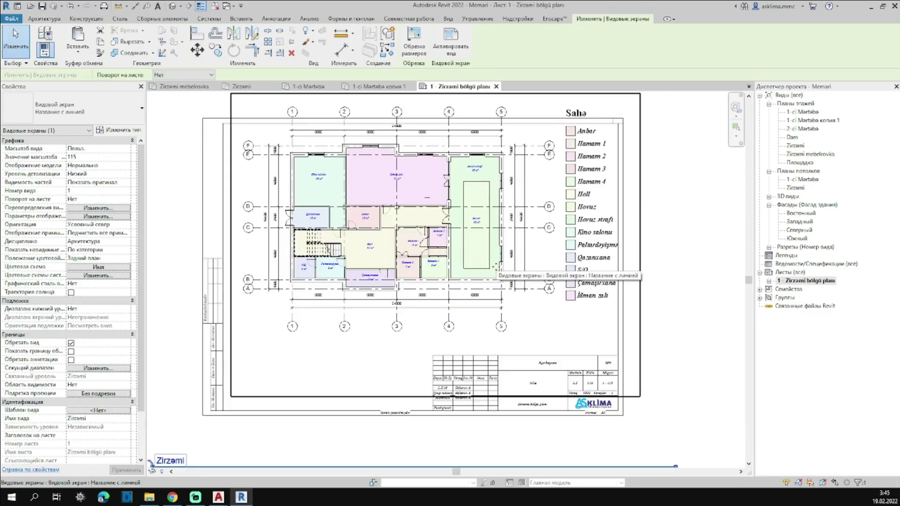
- Nudge the floor plan viewport down the sheet with the arrow keys
{"action": "key", "text": "Down"}
{"action": "key", "text": "Down"}
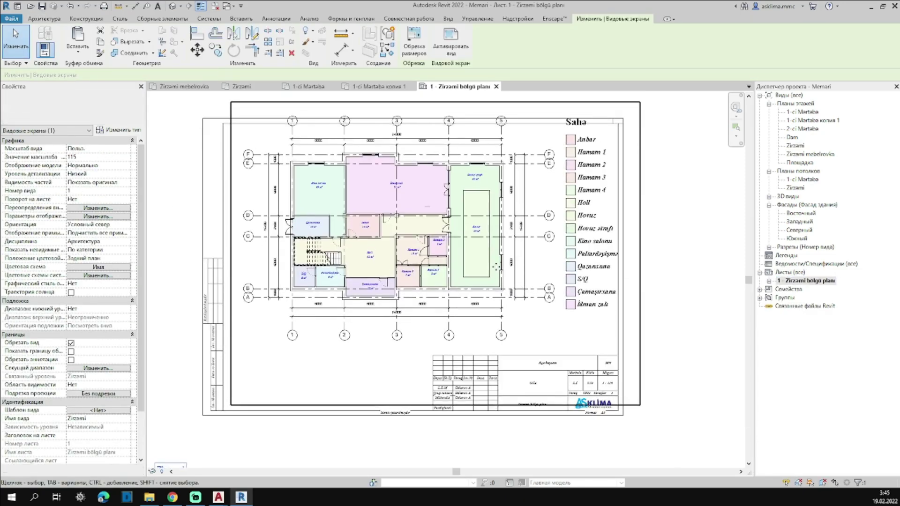
{"action": "key", "text": "Down"}
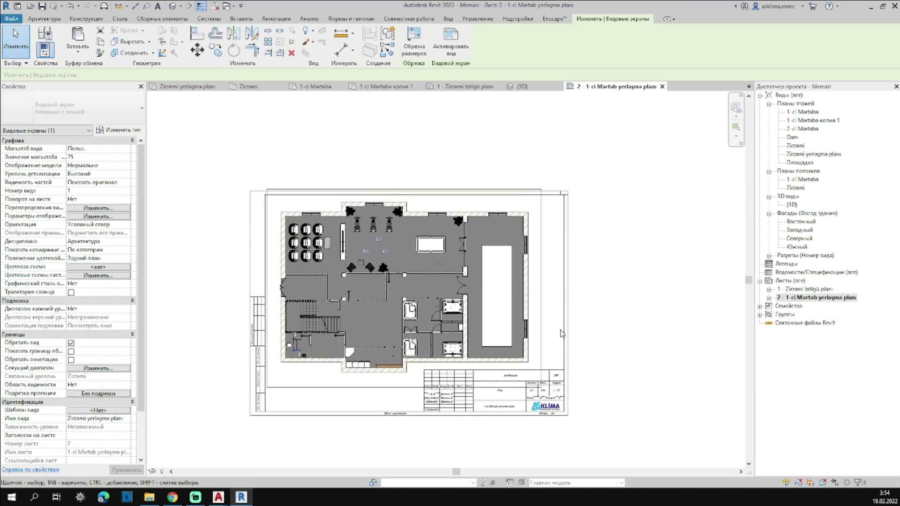
{"action": "key", "text": "Escape"}
{"action": "scroll", "coordinate": [393, 347], "scroll_direction": "up", "scroll_amount": 2}
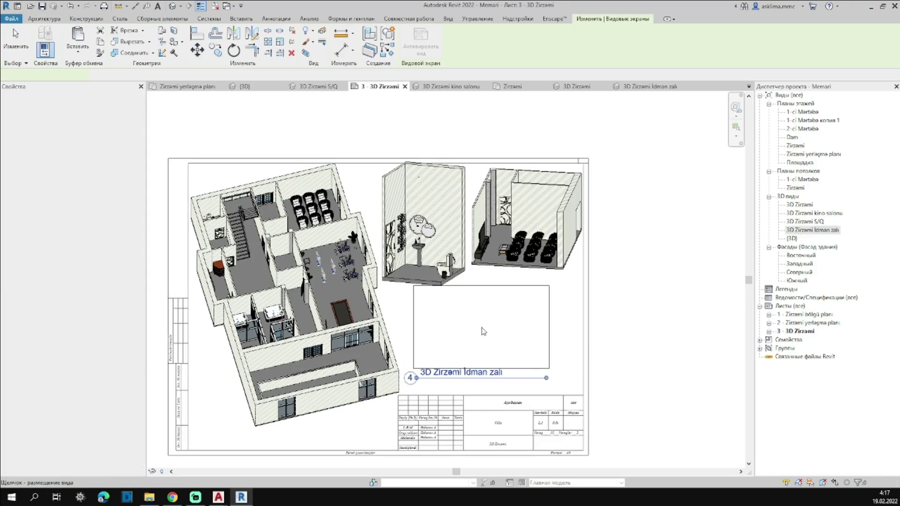
- Place the 3D Zirzəmi İdman zalı view on sheet 3 and zoom to fit the sheet
{"action": "left_click", "coordinate": [483, 331]}
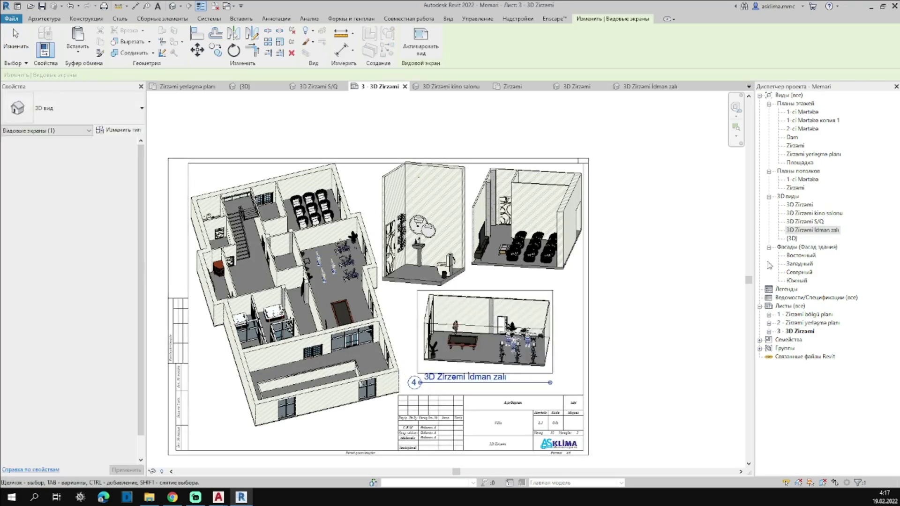
{"action": "double_click", "coordinate": [812, 230]}
{"action": "double_click", "coordinate": [797, 331]}
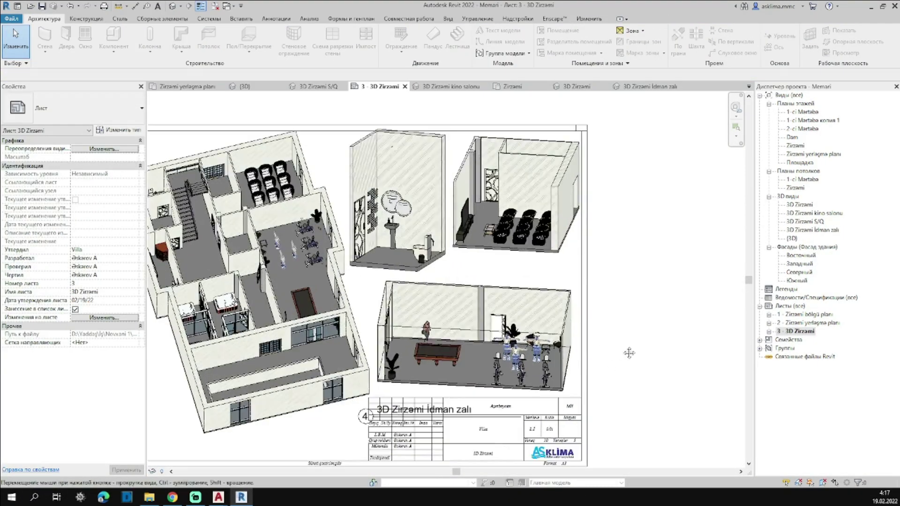
{"action": "middle_click_drag", "start_coordinate": [630, 353], "coordinate": [677, 343]}
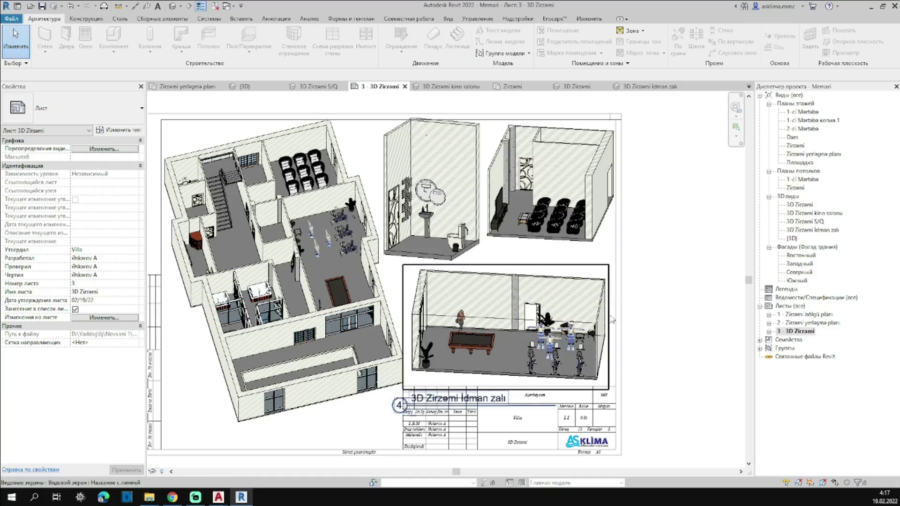
{"action": "right_click", "coordinate": [495, 291]}
{"action": "left_click", "coordinate": [539, 141]}
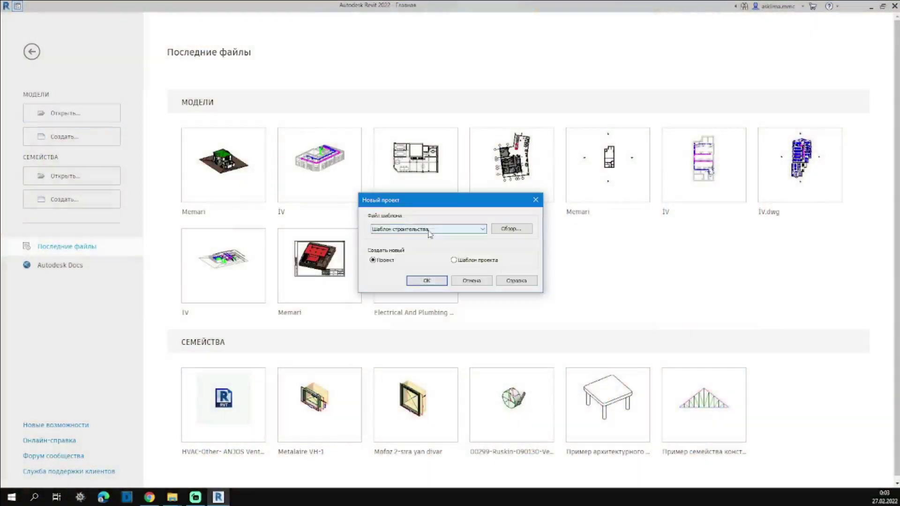
- Create the project from the construction template and delete the default levels in the East elevation
{"action": "left_click", "coordinate": [412, 283]}
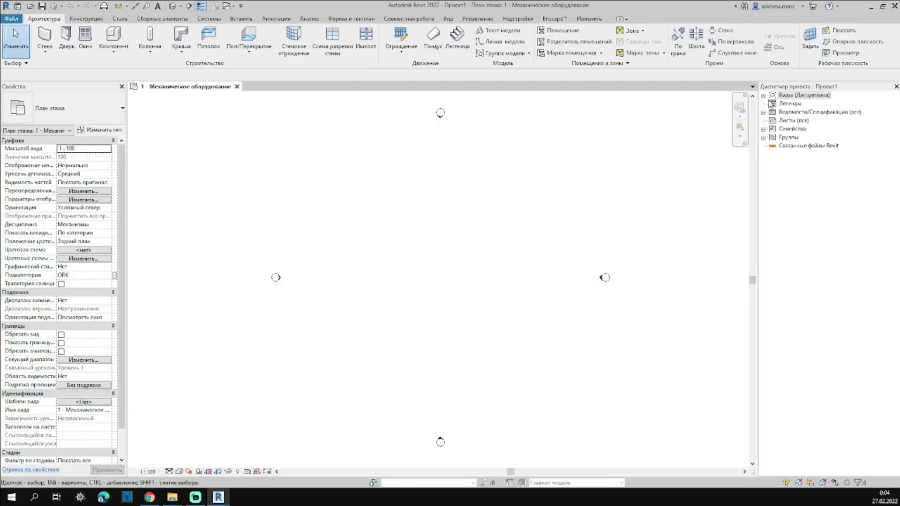
{"action": "double_click", "coordinate": [779, 95]}
{"action": "left_click", "coordinate": [791, 146]}
{"action": "double_click", "coordinate": [818, 155]}
{"action": "left_click_drag", "start_coordinate": [584, 181], "coordinate": [463, 300]}
{"action": "key", "text": "Delete"}
{"action": "left_click", "coordinate": [490, 280]}
- Link the architectural house model into the project and return to the East elevation
{"action": "left_click", "coordinate": [241, 18]}
{"action": "left_click", "coordinate": [41, 40]}
{"action": "left_click", "coordinate": [326, 180]}
{"action": "left_click", "coordinate": [405, 248]}
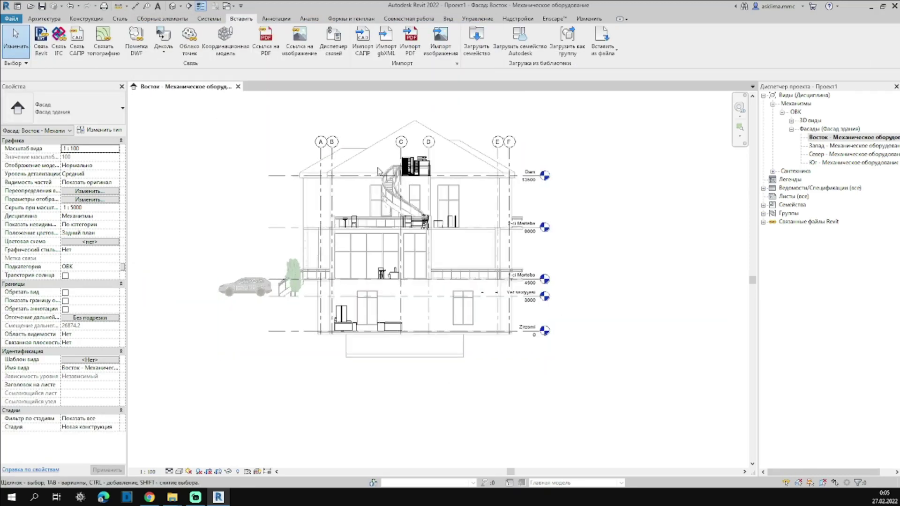
{"action": "left_click", "coordinate": [792, 121]}
{"action": "double_click", "coordinate": [814, 128]}
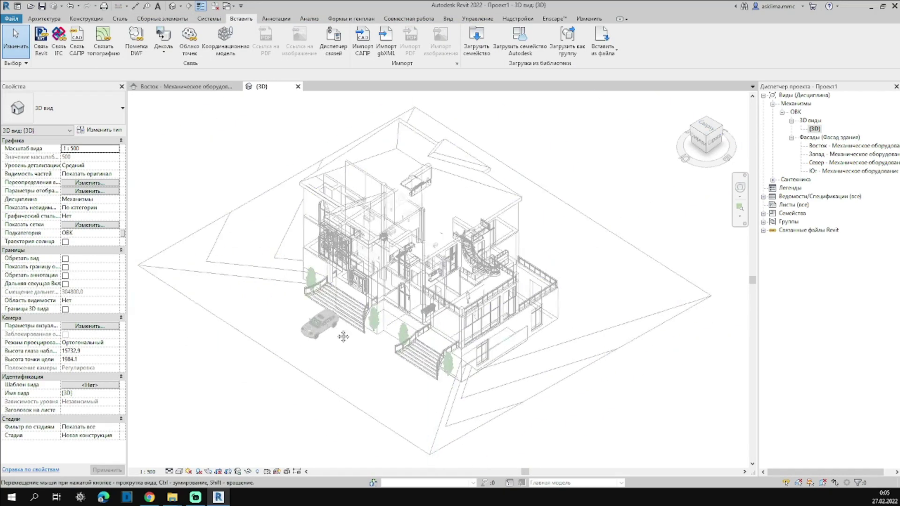
{"action": "left_click", "coordinate": [183, 86]}
- Copy/Monitor the linked model's levels, filtering the selection to Levels only
{"action": "left_click", "coordinate": [409, 19]}
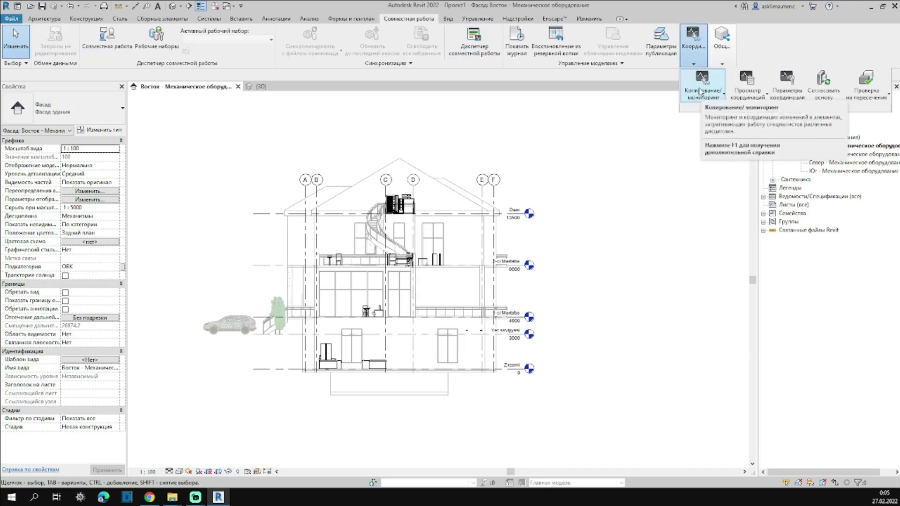
{"action": "left_click", "coordinate": [503, 194]}
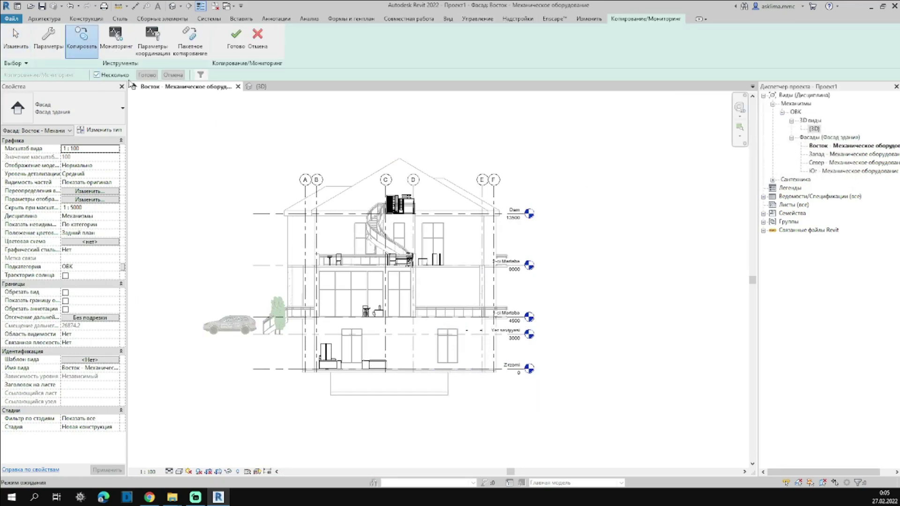
{"action": "left_click_drag", "start_coordinate": [535, 204], "coordinate": [287, 374]}
{"action": "left_click", "coordinate": [200, 75]}
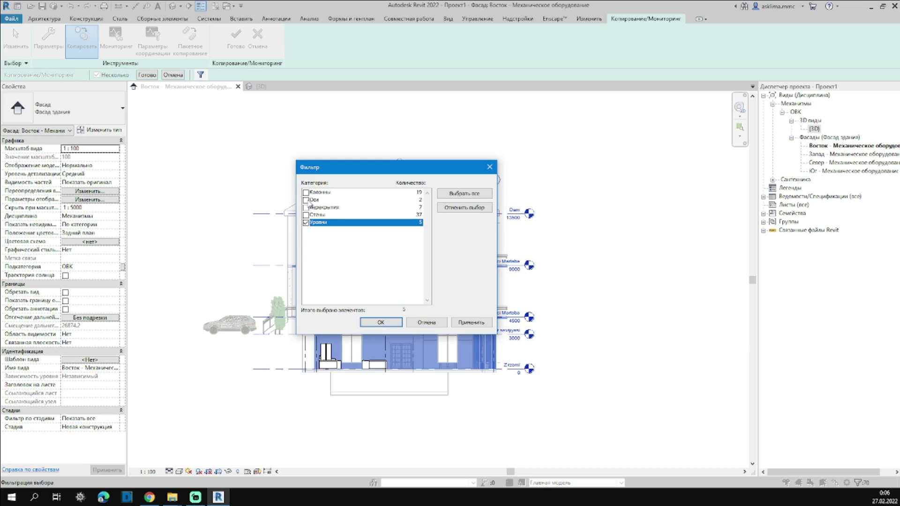
{"action": "left_click", "coordinate": [383, 322]}
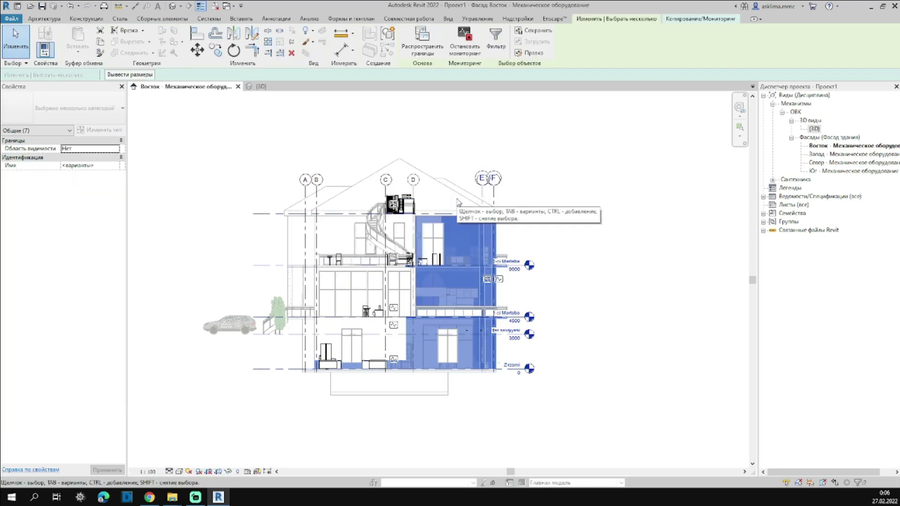
{"action": "left_click", "coordinate": [235, 41]}
- Create new floor plans with the chosen view template for all levels, plus a second plan set
{"action": "left_click", "coordinate": [261, 86]}
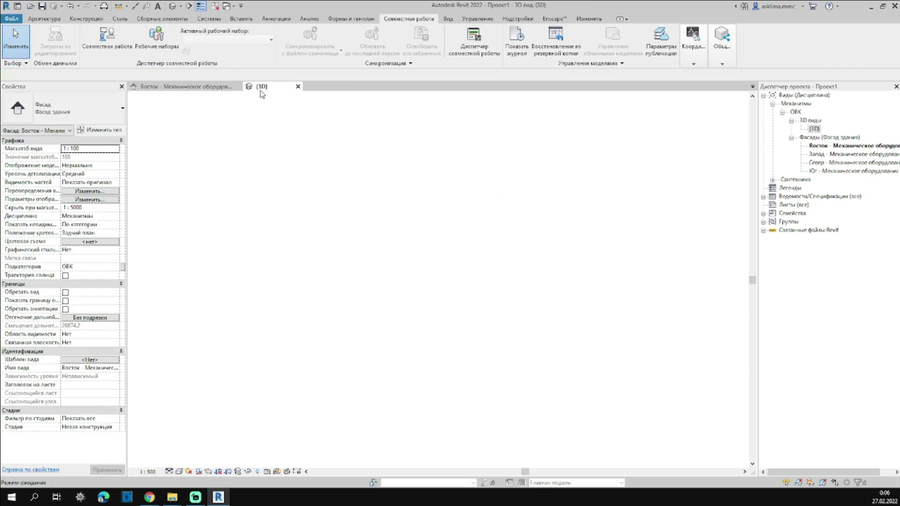
{"action": "left_click", "coordinate": [448, 19]}
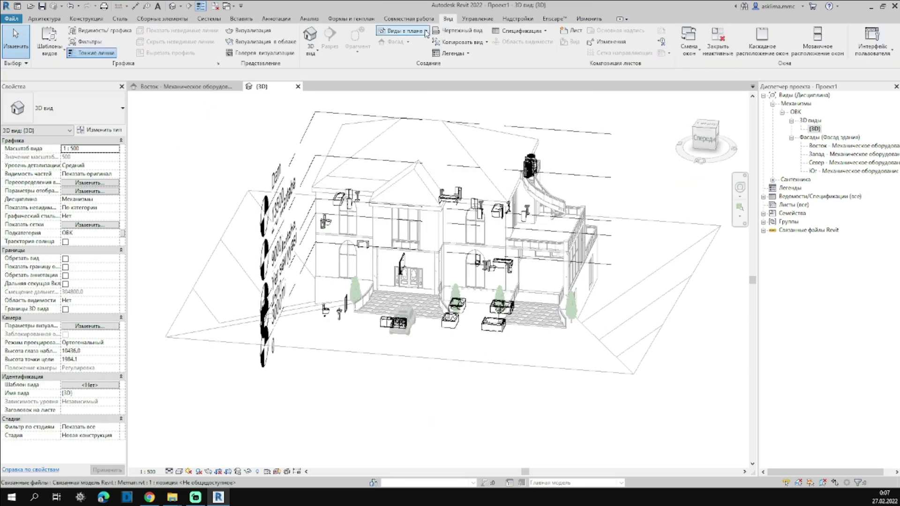
{"action": "left_click", "coordinate": [405, 30]}
{"action": "left_click", "coordinate": [412, 42]}
{"action": "left_click", "coordinate": [486, 168]}
{"action": "left_click", "coordinate": [388, 214]}
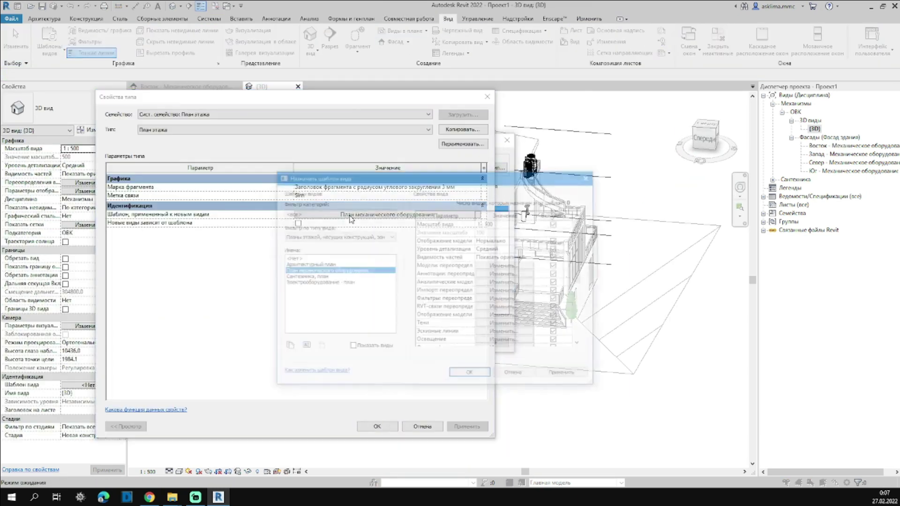
{"action": "left_click", "coordinate": [476, 385]}
{"action": "left_click", "coordinate": [380, 426]}
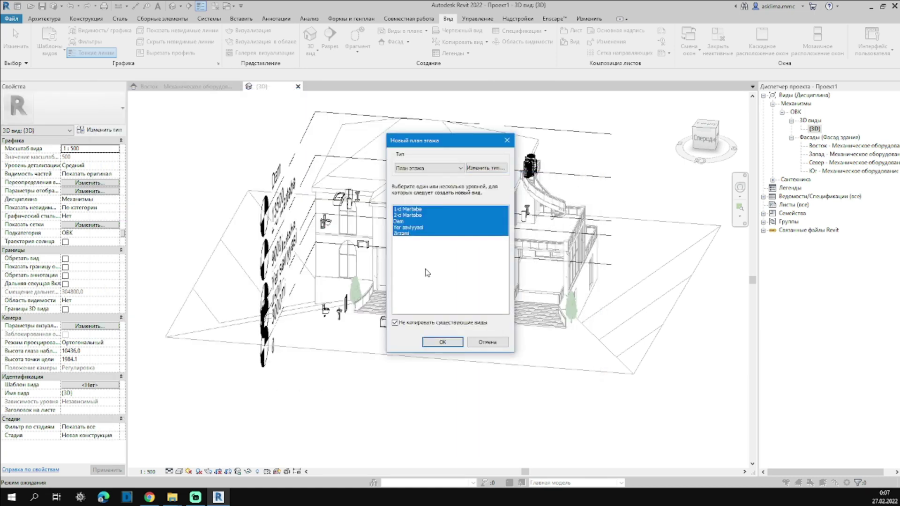
{"action": "key", "text": "Return"}
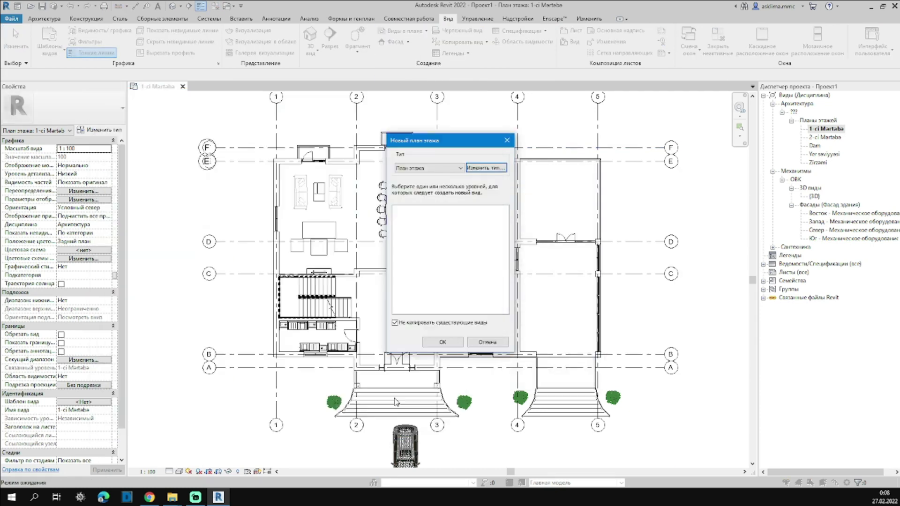
{"action": "left_click", "coordinate": [442, 342]}
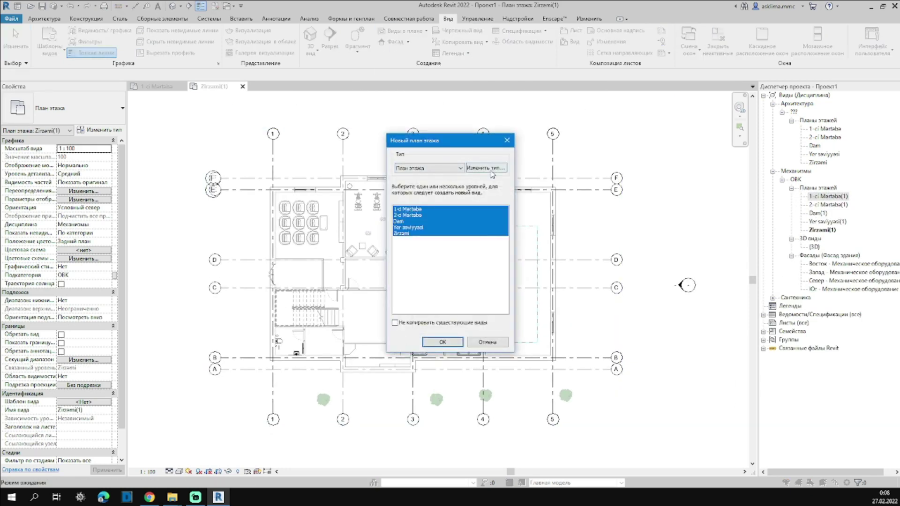
- Expand the Plumbing views in the Project Browser and check the 1-ci Martaba plan options
{"action": "left_click", "coordinate": [782, 306]}
{"action": "left_click", "coordinate": [773, 104]}
{"action": "right_click", "coordinate": [829, 136]}
{"action": "key", "text": "Escape"}
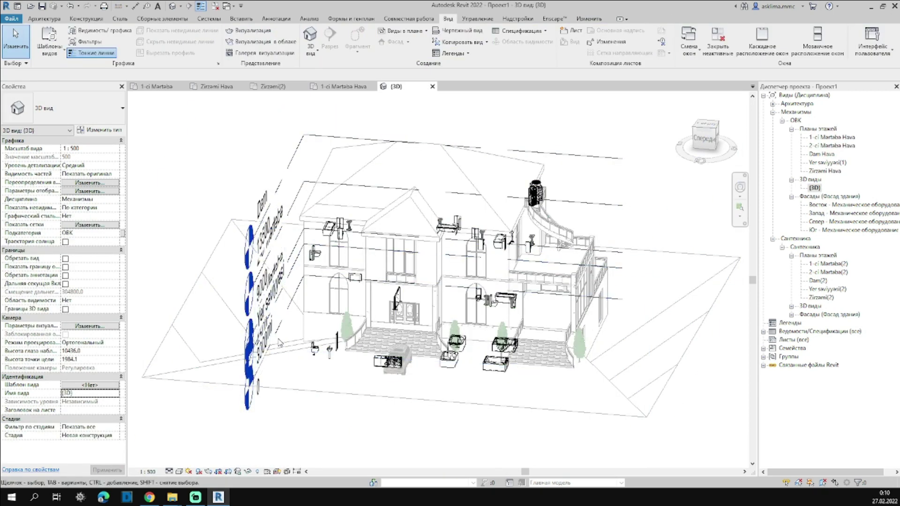
{"action": "right_click", "coordinate": [262, 408]}
{"action": "key", "text": "Escape"}
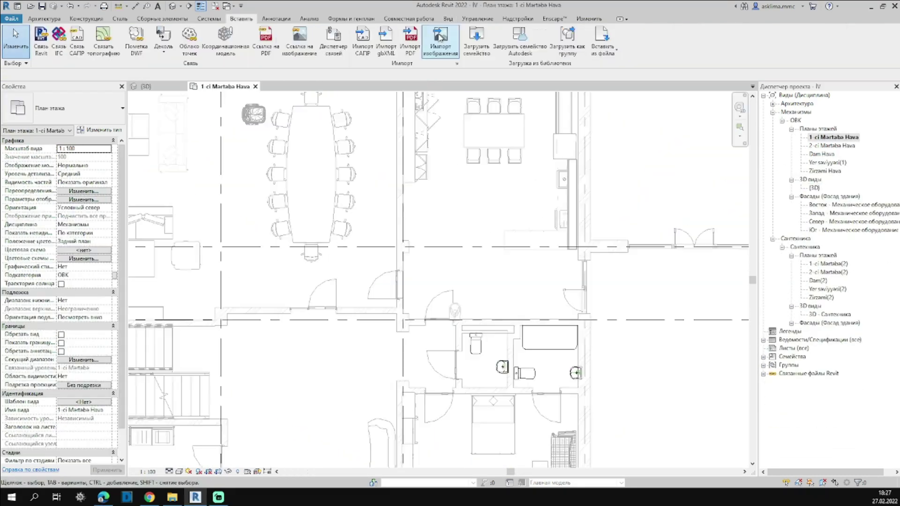
- Start placing an air diffuser, dismiss the placement error and restart with the CS shortcut
{"action": "left_click", "coordinate": [113, 40]}
{"action": "scroll", "coordinate": [309, 207], "scroll_direction": "down", "scroll_amount": 2}
{"action": "scroll", "coordinate": [309, 206], "scroll_direction": "up", "scroll_amount": 3}
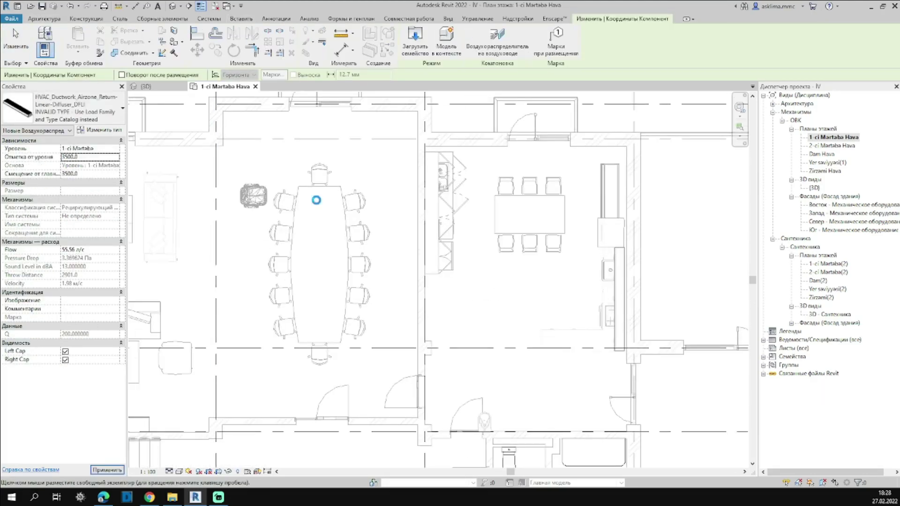
{"action": "left_click", "coordinate": [522, 199]}
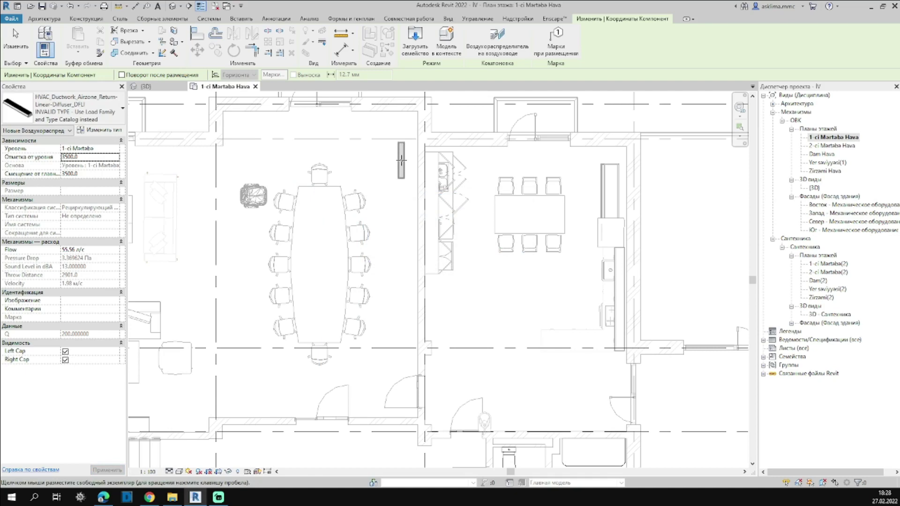
{"action": "key", "text": "Escape"}
{"action": "scroll", "coordinate": [489, 336], "scroll_direction": "down", "scroll_amount": 3}
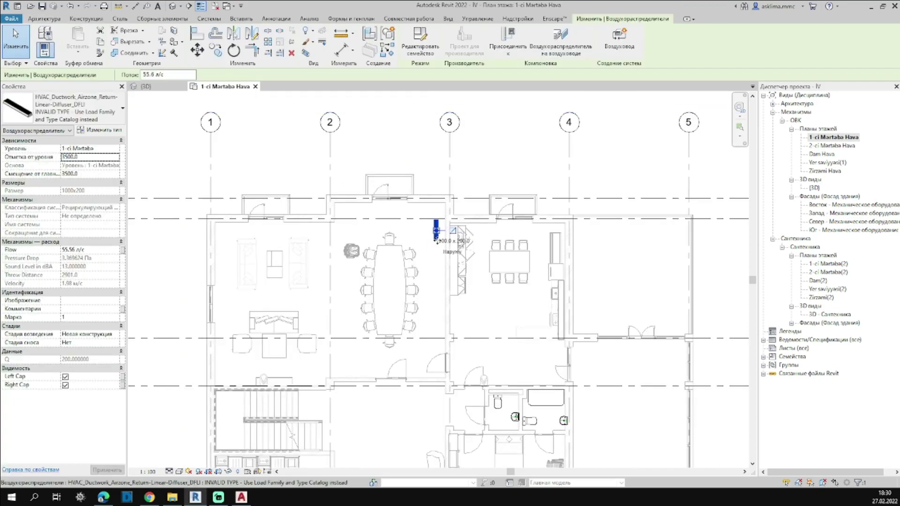
{"action": "scroll", "coordinate": [437, 241], "scroll_direction": "up", "scroll_amount": 2}
{"action": "key", "text": "c"}
{"action": "key", "text": "s"}
- Place a diffuser against the bedroom wall, then switch to a different diffuser type
{"action": "scroll", "coordinate": [316, 261], "scroll_direction": "down", "scroll_amount": 2}
{"action": "scroll", "coordinate": [302, 197], "scroll_direction": "up", "scroll_amount": 2}
{"action": "scroll", "coordinate": [151, 346], "scroll_direction": "down", "scroll_amount": 2}
{"action": "scroll", "coordinate": [328, 284], "scroll_direction": "up", "scroll_amount": 2}
{"action": "scroll", "coordinate": [302, 251], "scroll_direction": "down", "scroll_amount": 2}
{"action": "scroll", "coordinate": [375, 330], "scroll_direction": "up", "scroll_amount": 3}
{"action": "scroll", "coordinate": [340, 324], "scroll_direction": "down", "scroll_amount": 2}
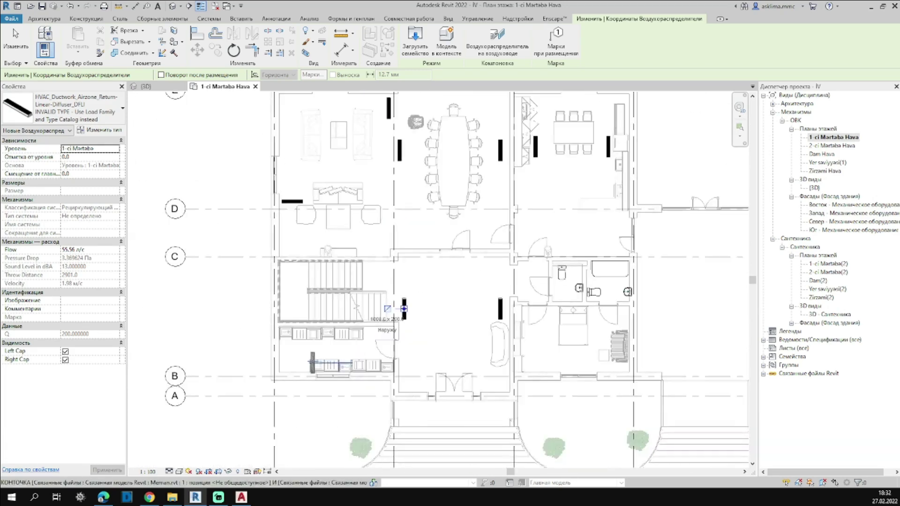
{"action": "scroll", "coordinate": [475, 315], "scroll_direction": "up", "scroll_amount": 2}
{"action": "left_click", "coordinate": [461, 320]}
{"action": "scroll", "coordinate": [462, 319], "scroll_direction": "down", "scroll_amount": 2}
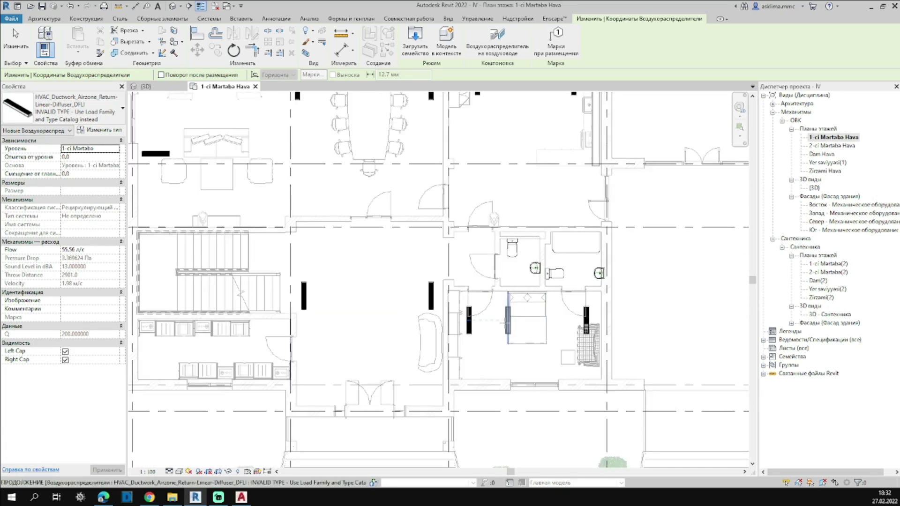
{"action": "left_click", "coordinate": [92, 112]}
{"action": "left_click", "coordinate": [47, 175]}
{"action": "scroll", "coordinate": [330, 396], "scroll_direction": "up", "scroll_amount": 2}
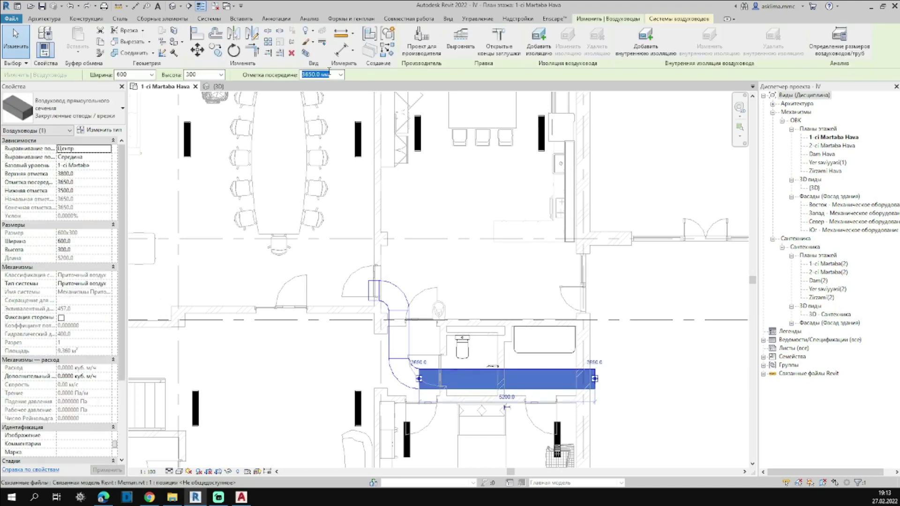
- Start a rectangular duct at the existing elbow with left/top justification
{"action": "key", "text": "d"}
{"action": "key", "text": "t"}
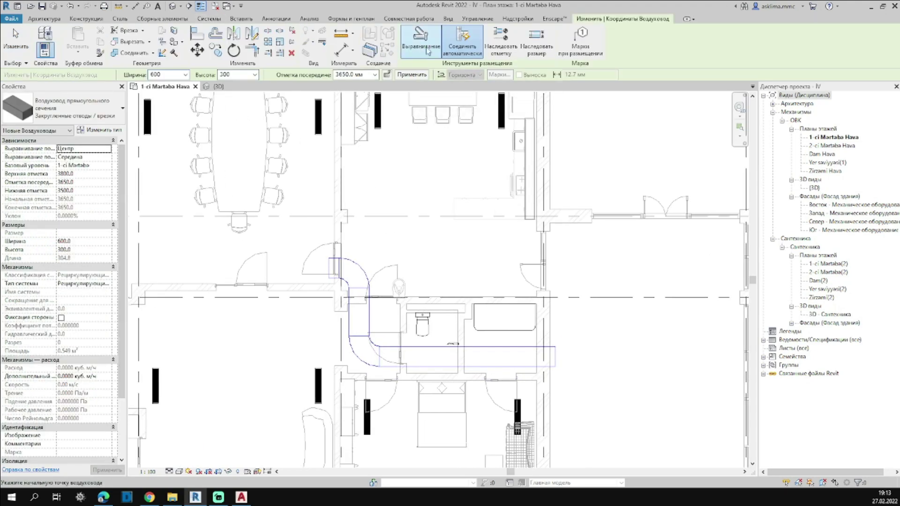
{"action": "left_click", "coordinate": [427, 51]}
{"action": "left_click", "coordinate": [497, 222]}
{"action": "left_click", "coordinate": [434, 310]}
{"action": "left_click", "coordinate": [364, 74]}
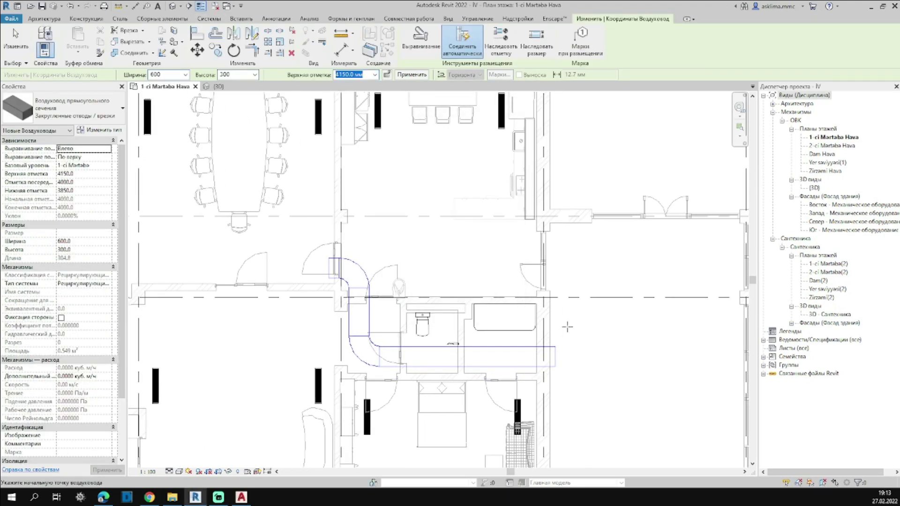
{"action": "left_click", "coordinate": [561, 318]}
{"action": "left_click", "coordinate": [384, 319]}
- Set the duct height to 200 and finish the run toward the meeting room
{"action": "scroll", "coordinate": [394, 248], "scroll_direction": "up", "scroll_amount": 2}
{"action": "mouse_move", "coordinate": [389, 251]}
{"action": "middle_mouse_down"}
{"action": "mouse_move", "coordinate": [385, 243]}
{"action": "mouse_move", "coordinate": [383, 290]}
{"action": "middle_mouse_up"}
{"action": "scroll", "coordinate": [298, 219], "scroll_direction": "up", "scroll_amount": 2}
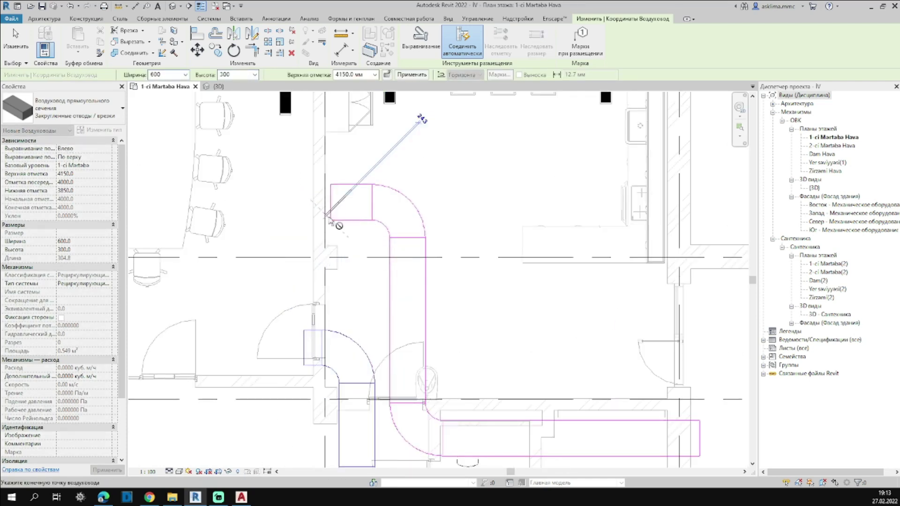
{"action": "left_click", "coordinate": [224, 140]}
{"action": "scroll", "coordinate": [236, 154], "scroll_direction": "down", "scroll_amount": 1}
{"action": "middle_click_drag", "start_coordinate": [235, 155], "coordinate": [425, 232]}
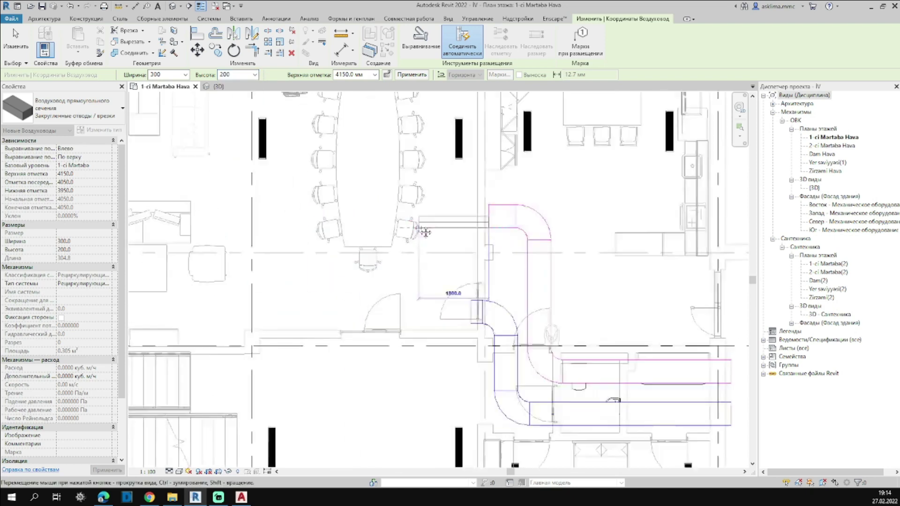
{"action": "left_click", "coordinate": [244, 223]}
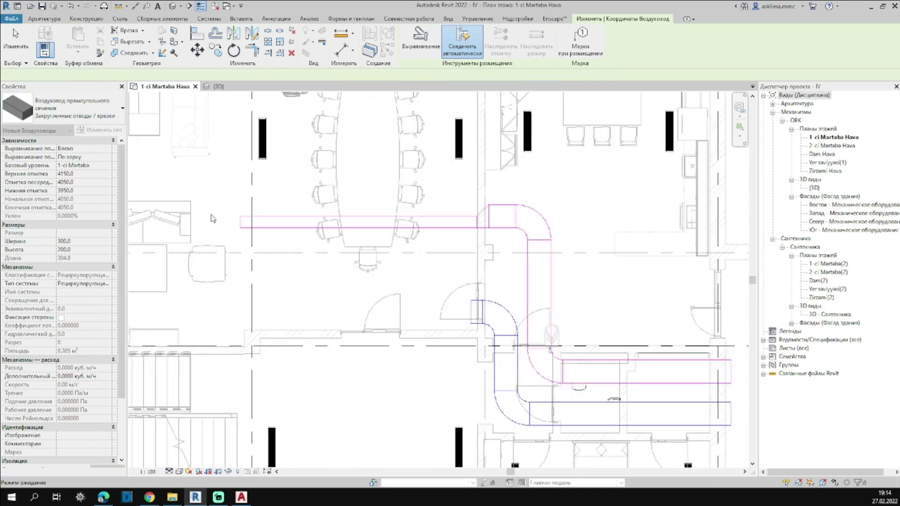
{"action": "middle_click_drag", "start_coordinate": [234, 209], "coordinate": [324, 249]}
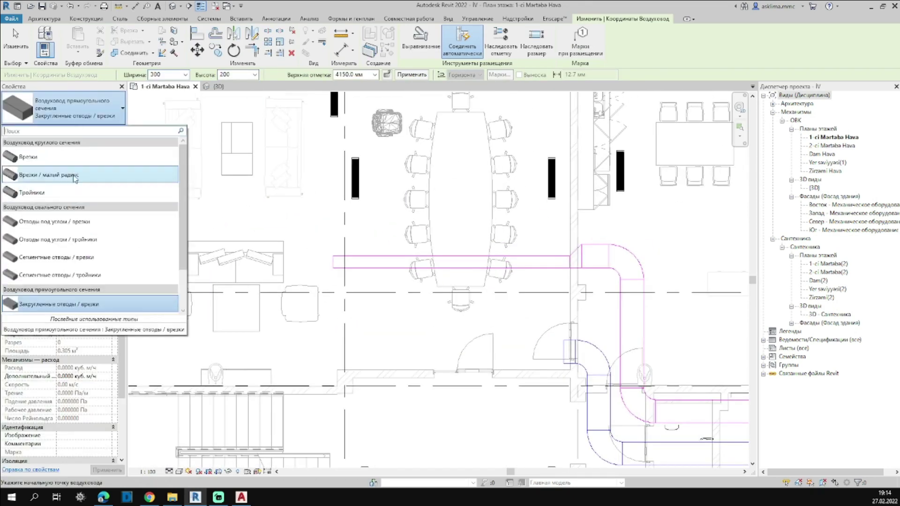
{"action": "left_click", "coordinate": [422, 262]}
{"action": "left_click", "coordinate": [539, 38]}
{"action": "left_click", "coordinate": [136, 37]}
- Draw a 200 mm round Врезки duct branch from the existing duct's end
{"action": "key", "text": "d"}
{"action": "key", "text": "t"}
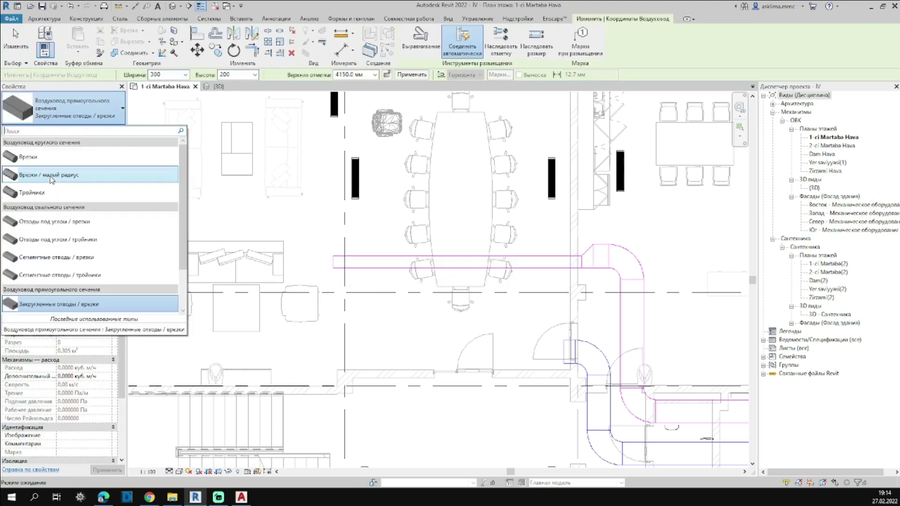
{"action": "scroll", "coordinate": [333, 257], "scroll_direction": "up", "scroll_amount": 2}
{"action": "scroll", "coordinate": [333, 258], "scroll_direction": "down", "scroll_amount": 2}
{"action": "left_click", "coordinate": [333, 257]}
{"action": "scroll", "coordinate": [333, 257], "scroll_direction": "up", "scroll_amount": 1}
{"action": "left_click", "coordinate": [123, 108]}
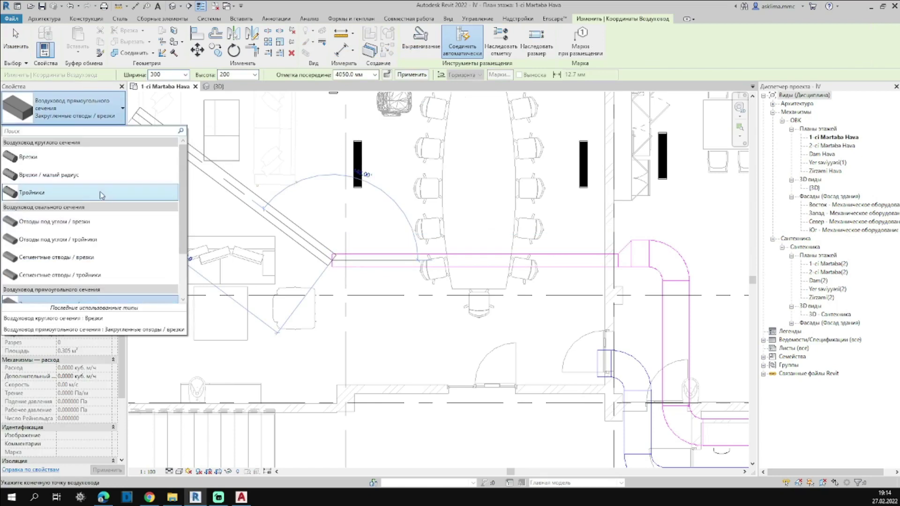
{"action": "left_click", "coordinate": [121, 157]}
{"action": "left_click", "coordinate": [154, 161]}
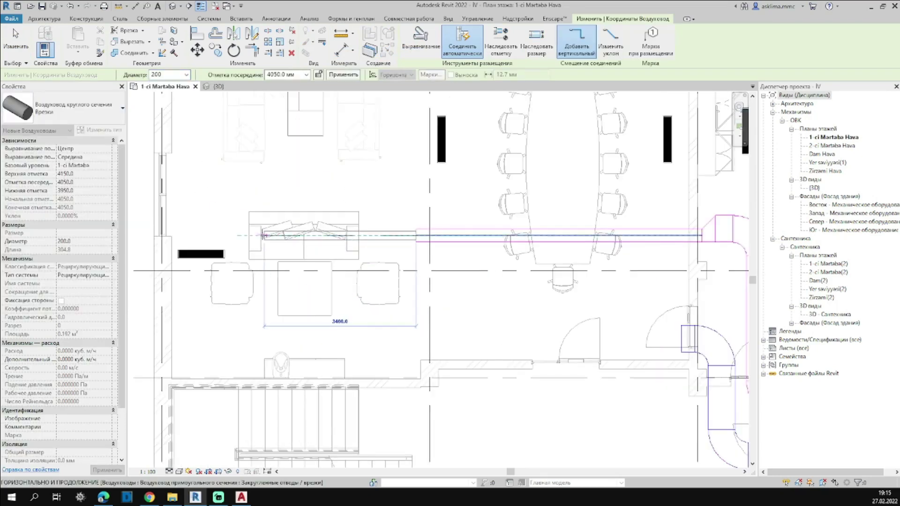
{"action": "left_click", "coordinate": [263, 236]}
{"action": "scroll", "coordinate": [264, 236], "scroll_direction": "down", "scroll_amount": 3}
{"action": "key", "text": "Escape"}
- Inspect the new duct run and round branch in 3D, then return to the plan
{"action": "left_click", "coordinate": [234, 199]}
{"action": "left_click", "coordinate": [216, 86]}
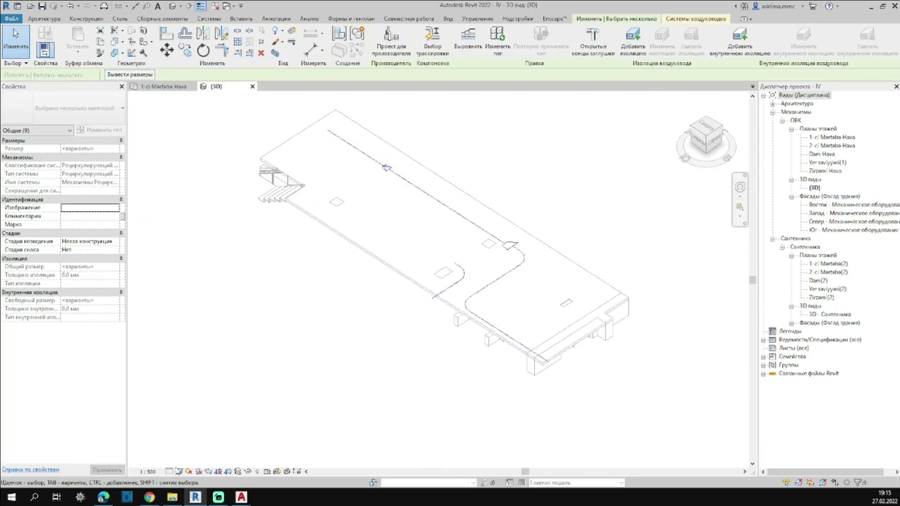
{"action": "key", "text": "Escape"}
{"action": "scroll", "coordinate": [440, 263], "scroll_direction": "up", "scroll_amount": 3}
{"action": "scroll", "coordinate": [440, 264], "scroll_direction": "up", "scroll_amount": 3}
{"action": "scroll", "coordinate": [440, 263], "scroll_direction": "up", "scroll_amount": 3}
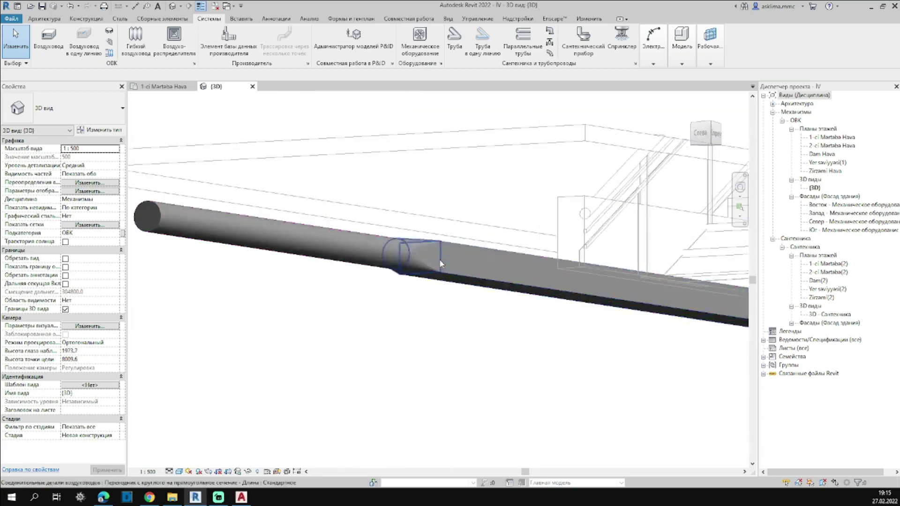
{"action": "left_click", "coordinate": [421, 258]}
{"action": "scroll", "coordinate": [440, 263], "scroll_direction": "down", "scroll_amount": 3}
{"action": "middle_click_drag", "start_coordinate": [596, 356], "coordinate": [423, 292], "text": "shift"}
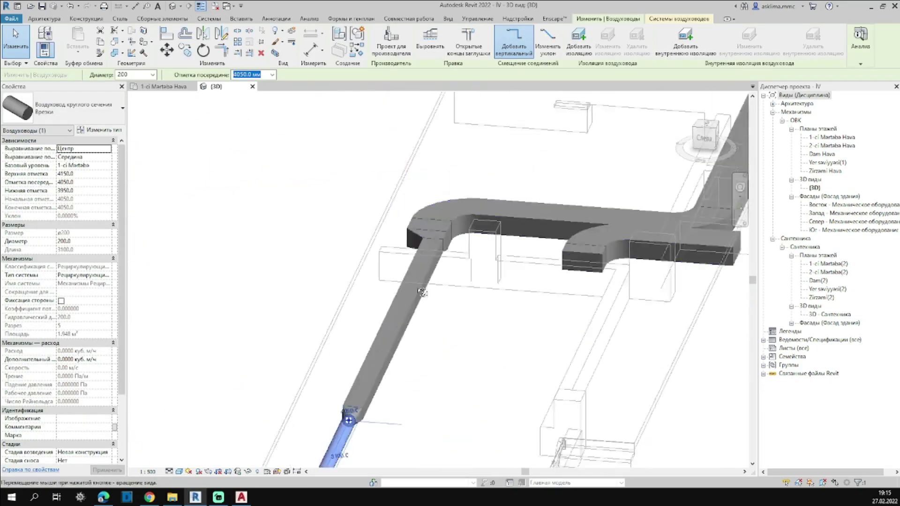
{"action": "key", "text": "ctrl+Tab"}
- Select the 600x300 supply duct and start a new duct from its end
{"action": "key", "text": "d"}
{"action": "key", "text": "t"}
{"action": "middle_click_drag", "start_coordinate": [345, 225], "coordinate": [346, 295]}
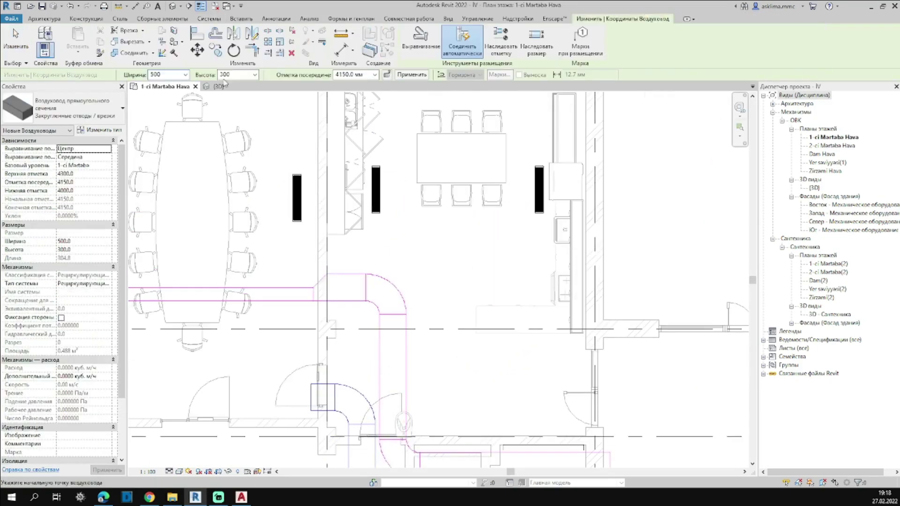
{"action": "key", "text": "Escape"}
{"action": "scroll", "coordinate": [345, 211], "scroll_direction": "down", "scroll_amount": 3}
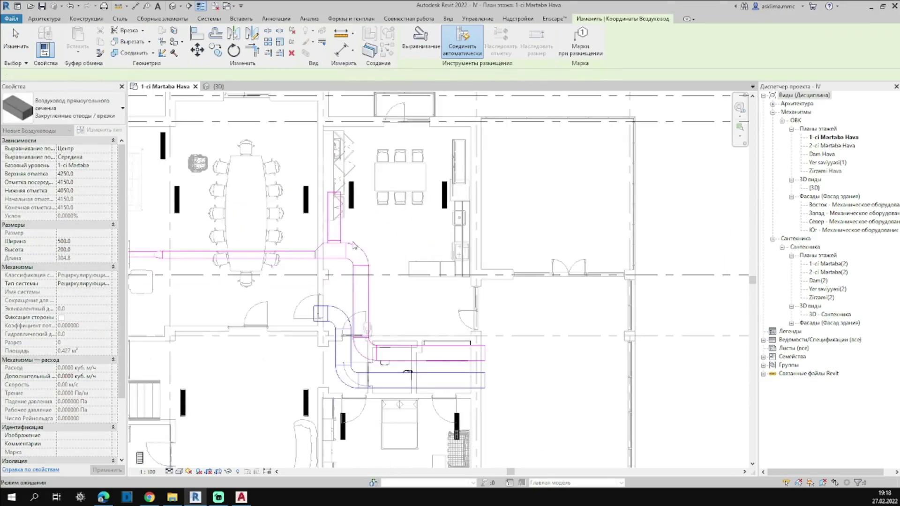
{"action": "left_click", "coordinate": [461, 280]}
{"action": "left_click", "coordinate": [455, 281]}
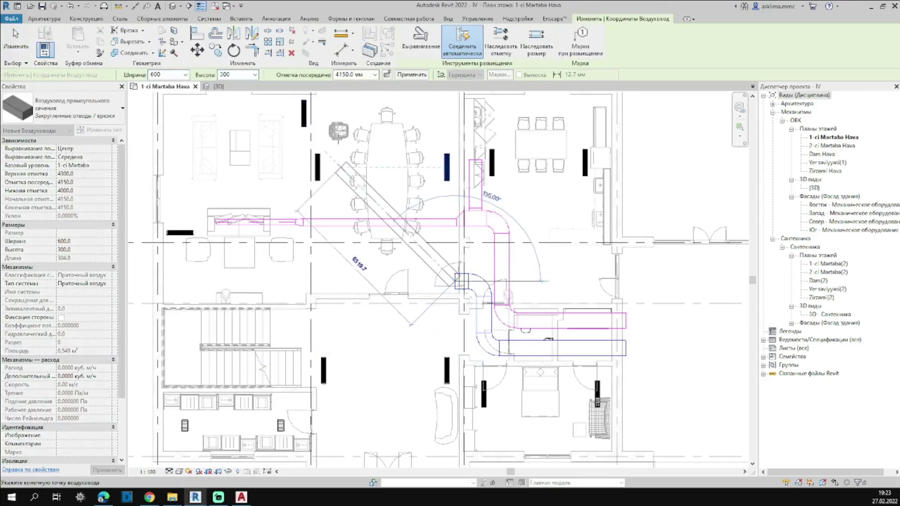
- Draw a 200-high horizontal duct segment and set its justification to right/top
{"action": "left_click", "coordinate": [254, 75]}
{"action": "left_click", "coordinate": [234, 171]}
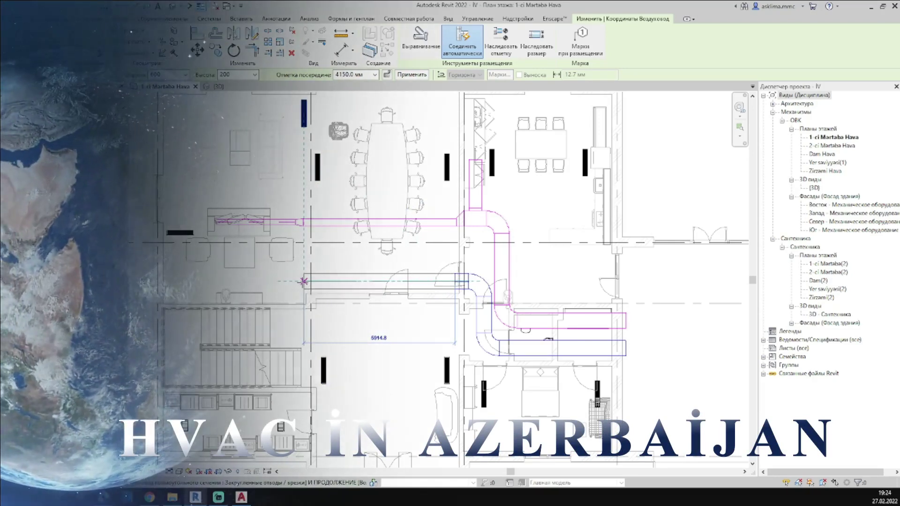
{"action": "left_click", "coordinate": [304, 281]}
{"action": "scroll", "coordinate": [141, 342], "scroll_direction": "up", "scroll_amount": 2}
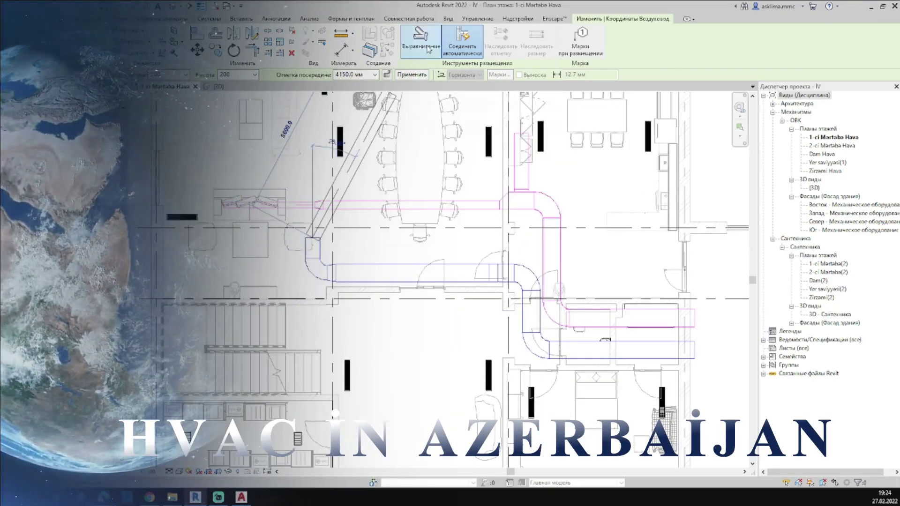
{"action": "left_click", "coordinate": [428, 50]}
{"action": "left_click", "coordinate": [417, 310]}
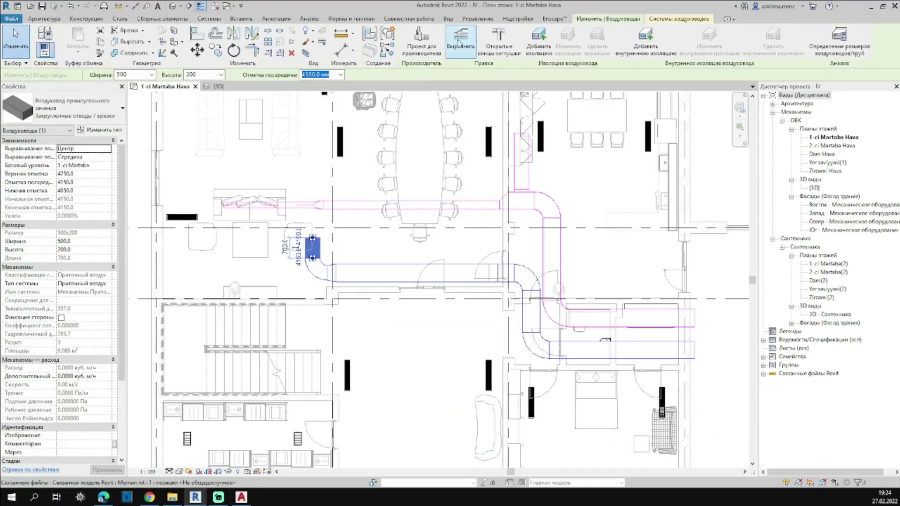
{"action": "left_click", "coordinate": [458, 43]}
{"action": "scroll", "coordinate": [313, 253], "scroll_direction": "up", "scroll_amount": 2}
{"action": "left_click", "coordinate": [323, 259]}
{"action": "left_click", "coordinate": [136, 37]}
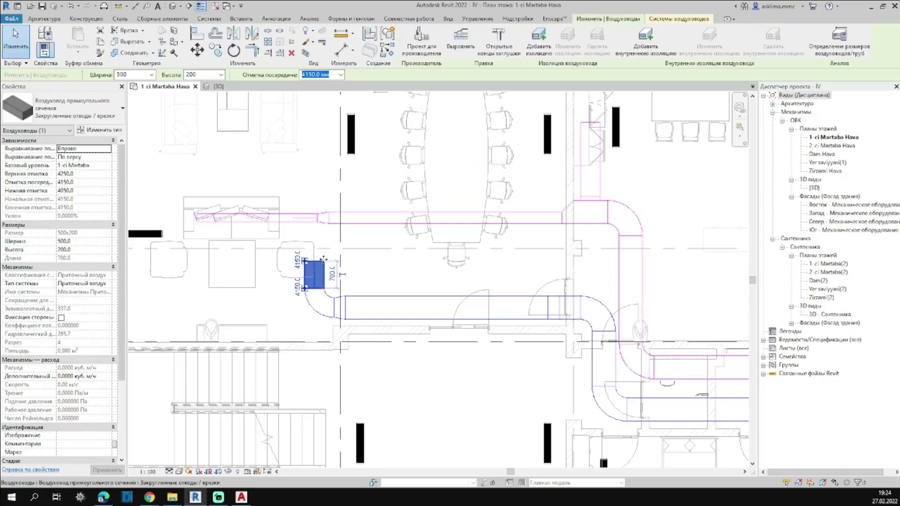
- Add a short duct segment with Top Elevation 4000 using the duct tool
{"action": "key", "text": "d"}
{"action": "key", "text": "t"}
{"action": "scroll", "coordinate": [311, 249], "scroll_direction": "up", "scroll_amount": 2}
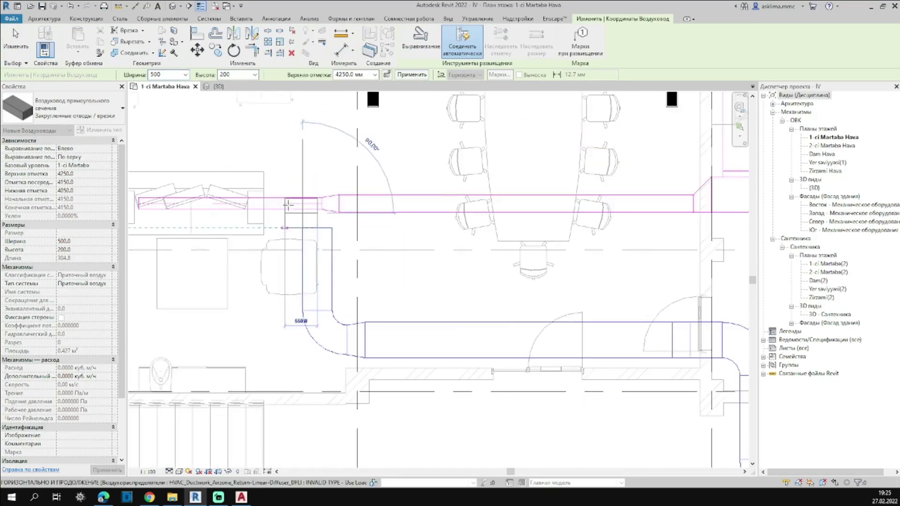
{"action": "left_click", "coordinate": [349, 75]}
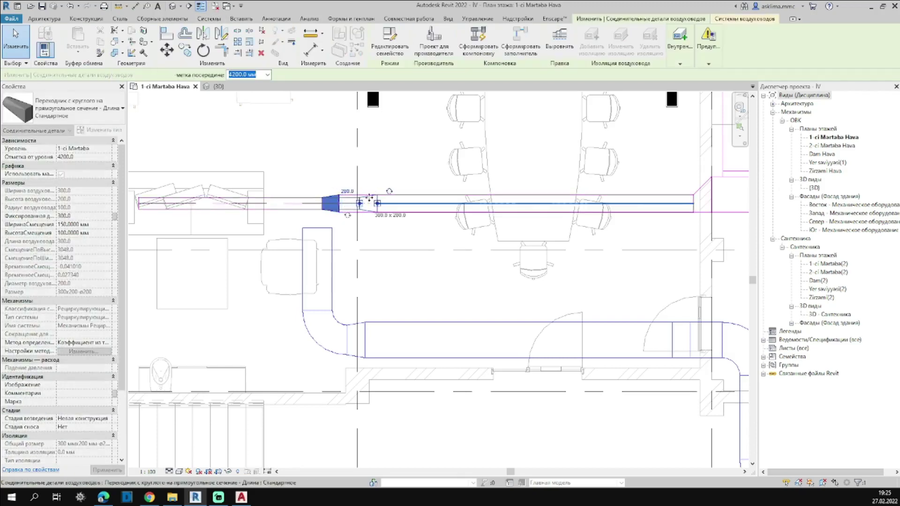
{"action": "type", "text": "4000.0 мм"}
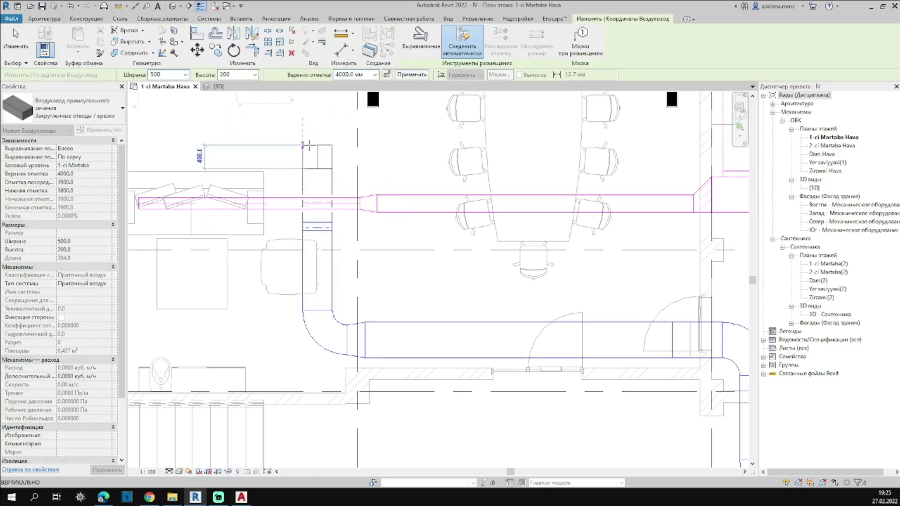
{"action": "left_click", "coordinate": [302, 178]}
{"action": "key", "text": "Escape"}
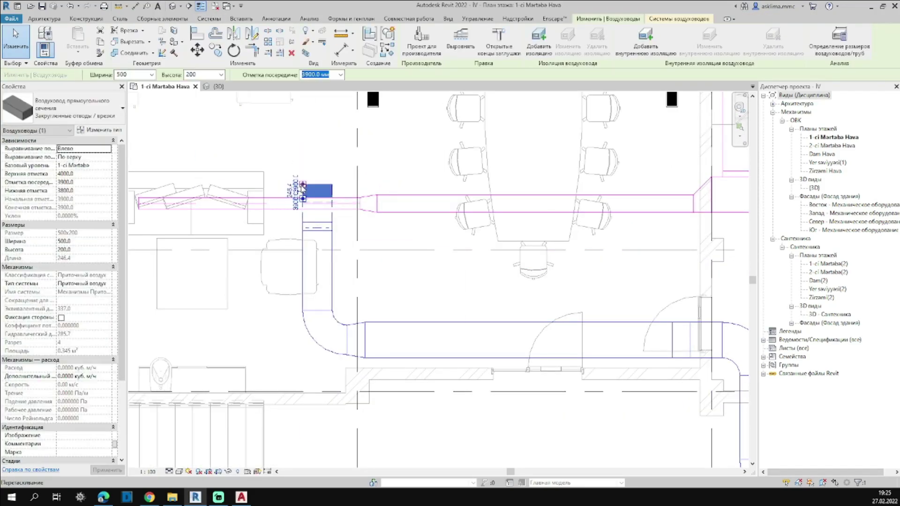
{"action": "left_click", "coordinate": [302, 186]}
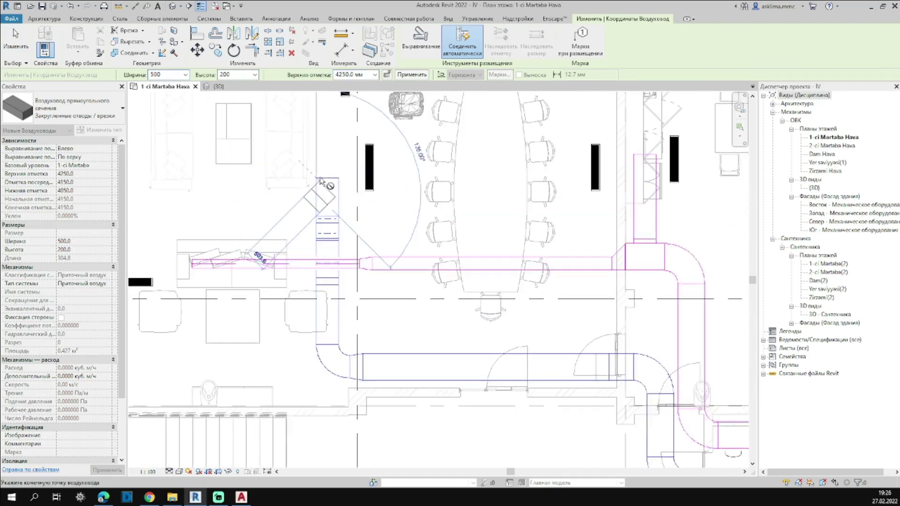
{"action": "key", "text": "Escape"}
{"action": "key", "text": "Escape"}
{"action": "scroll", "coordinate": [326, 180], "scroll_direction": "down", "scroll_amount": 2}
- Tab-select the supply duct run and inspect its elbows in the 3D view
{"action": "key", "text": "Tab"}
{"action": "left_click", "coordinate": [321, 194]}
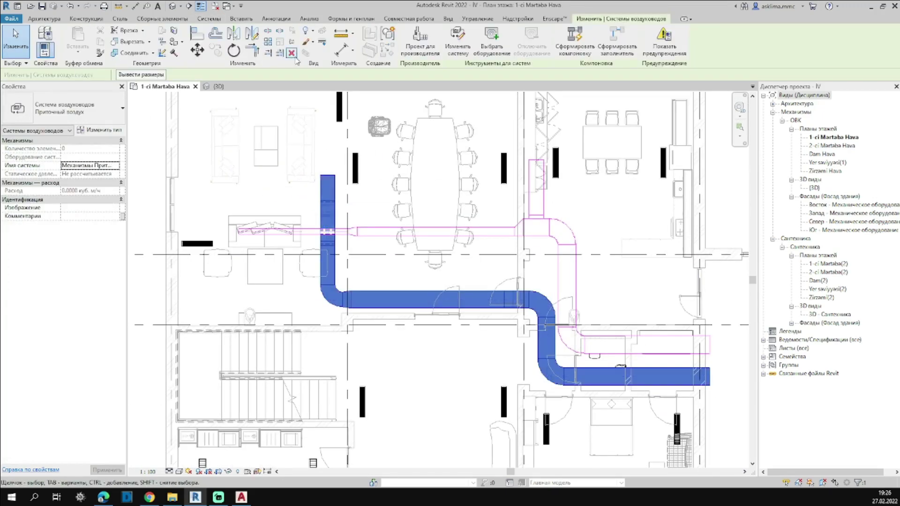
{"action": "key", "text": "ctrl+Tab"}
{"action": "key", "text": "Escape"}
{"action": "scroll", "coordinate": [241, 287], "scroll_direction": "up", "scroll_amount": 5}
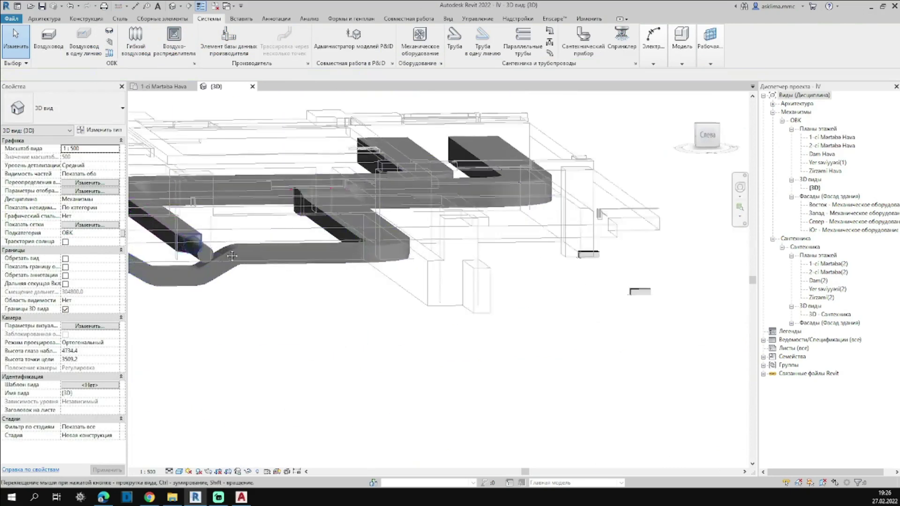
{"action": "middle_click_drag", "start_coordinate": [328, 281], "coordinate": [449, 269]}
{"action": "left_click", "coordinate": [374, 280]}
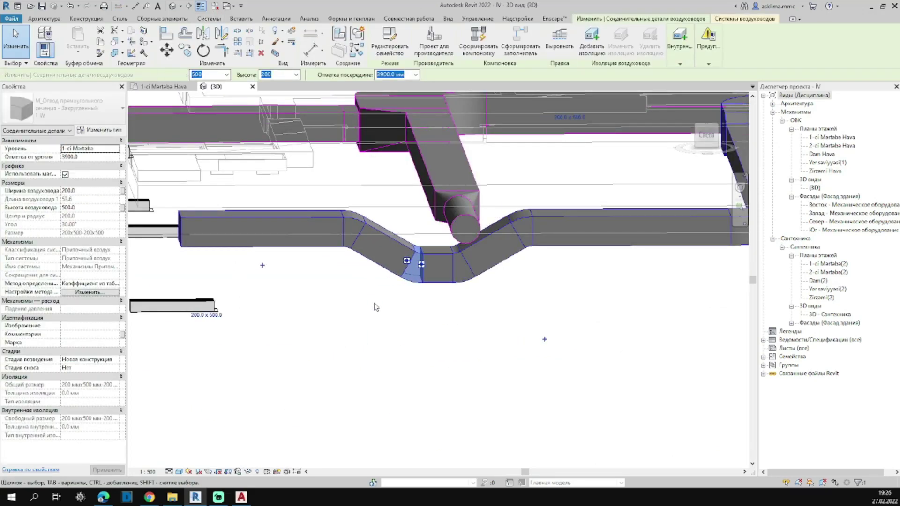
{"action": "key", "text": "Escape"}
{"action": "mouse_move", "coordinate": [375, 307]}
{"action": "middle_mouse_down", "text": "shift"}
{"action": "mouse_move", "coordinate": [372, 315]}
{"action": "mouse_move", "coordinate": [420, 330]}
{"action": "middle_mouse_up", "text": "shift"}
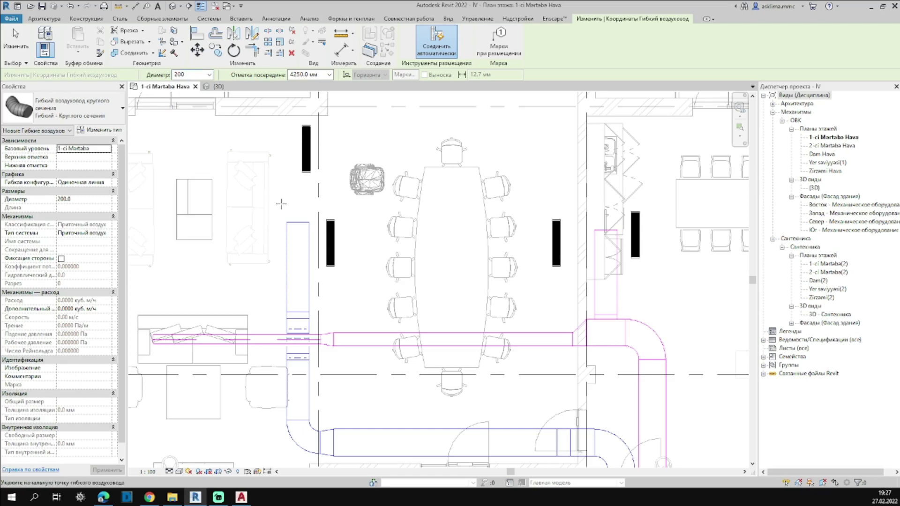
- Draw a flex duct from the supply duct's end to the nearby diffuser
{"action": "left_click", "coordinate": [299, 222]}
{"action": "left_click", "coordinate": [306, 149]}
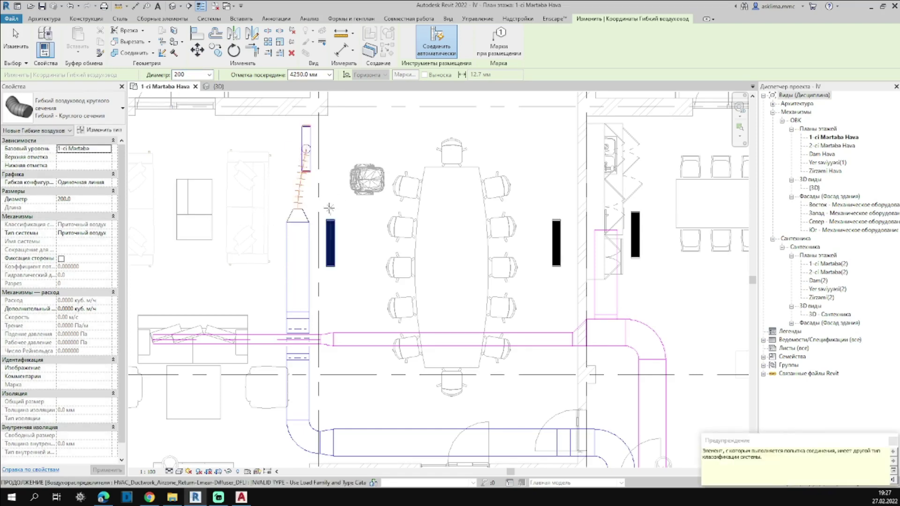
{"action": "middle_click_drag", "start_coordinate": [315, 242], "coordinate": [266, 216]}
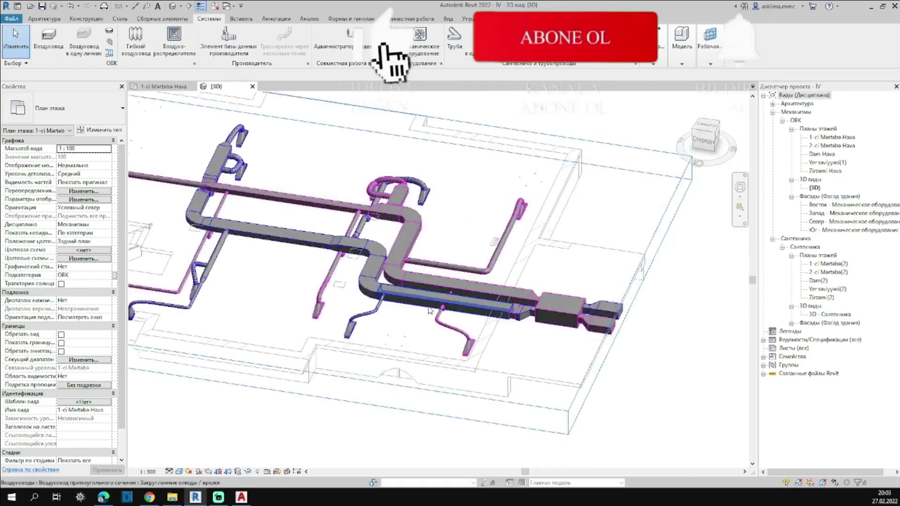
- Orbit the 3D view around the whole duct network, then return to the first-floor plan
{"action": "mouse_move", "coordinate": [429, 310]}
{"action": "middle_mouse_down", "text": "shift"}
{"action": "mouse_move", "coordinate": [223, 290]}
{"action": "mouse_move", "coordinate": [481, 371]}
{"action": "middle_mouse_up", "text": "shift"}
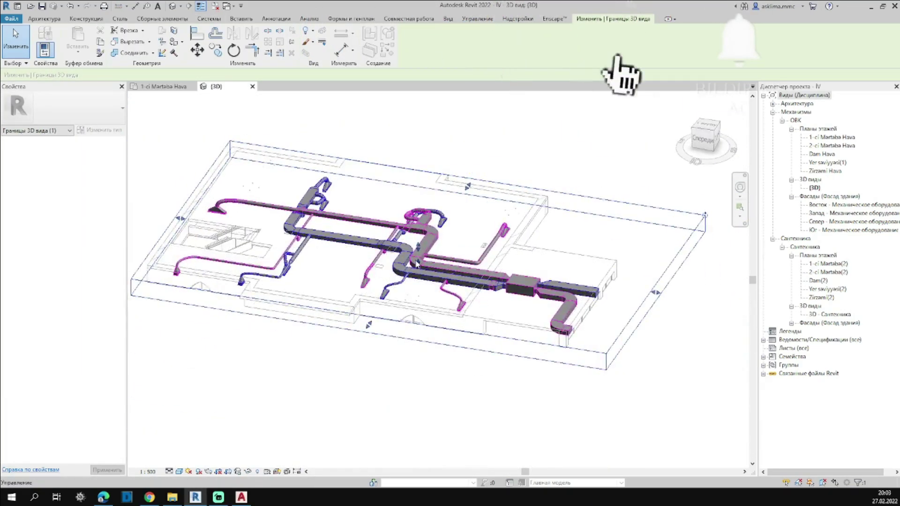
{"action": "middle_click_drag", "start_coordinate": [417, 264], "coordinate": [464, 397], "text": "shift"}
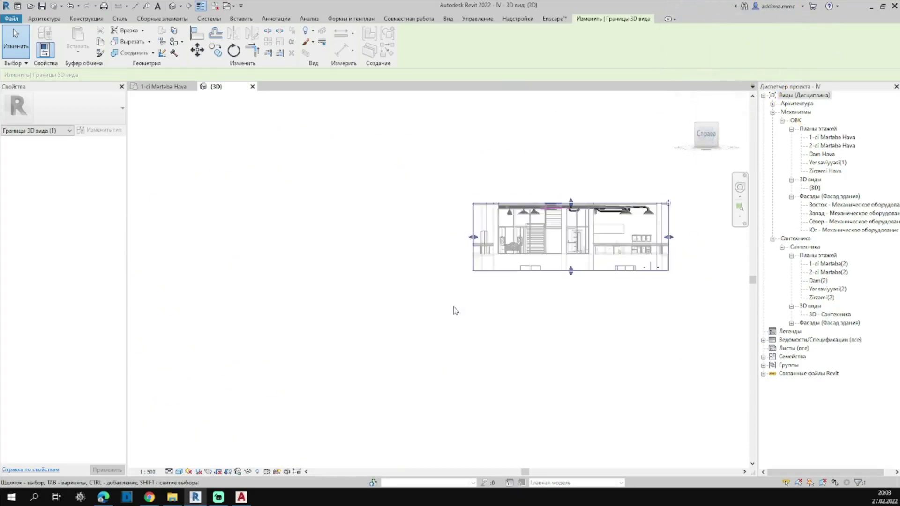
{"action": "left_click", "coordinate": [454, 310]}
{"action": "scroll", "coordinate": [455, 310], "scroll_direction": "up", "scroll_amount": 3}
{"action": "scroll", "coordinate": [454, 311], "scroll_direction": "up", "scroll_amount": 2}
{"action": "middle_click_drag", "start_coordinate": [454, 310], "coordinate": [339, 406], "text": "shift"}
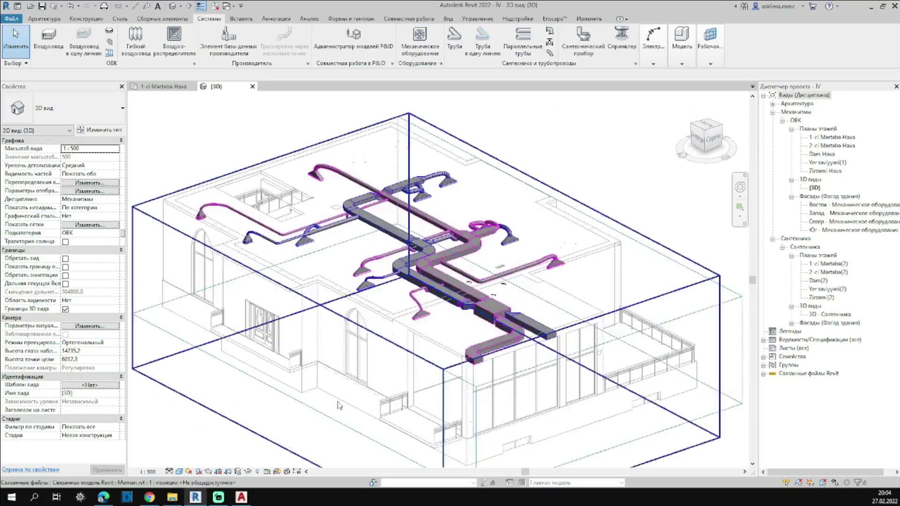
{"action": "key", "text": "ctrl+Tab"}
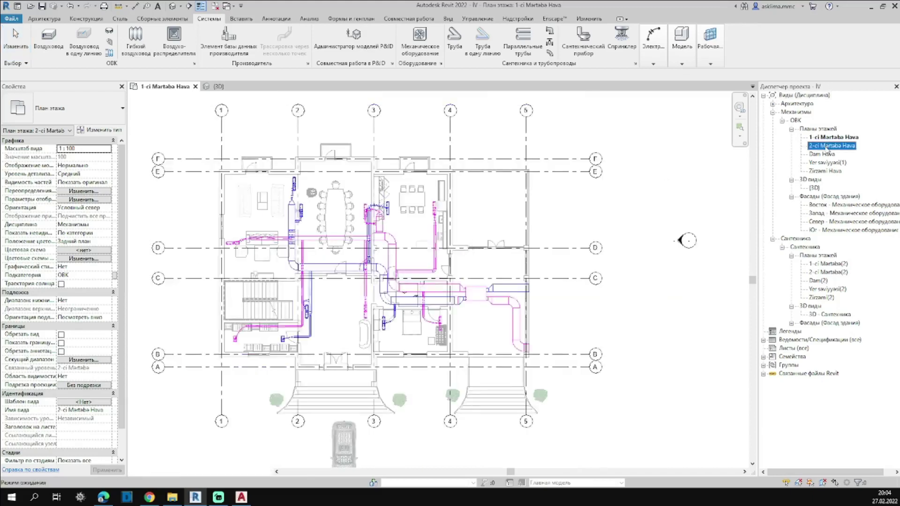
- Switch to the 2-ci Martaba Hava plan and pan across its rooms
{"action": "key", "text": "ctrl+Tab"}
{"action": "scroll", "coordinate": [531, 299], "scroll_direction": "down", "scroll_amount": 5}
{"action": "scroll", "coordinate": [531, 298], "scroll_direction": "up", "scroll_amount": 5}
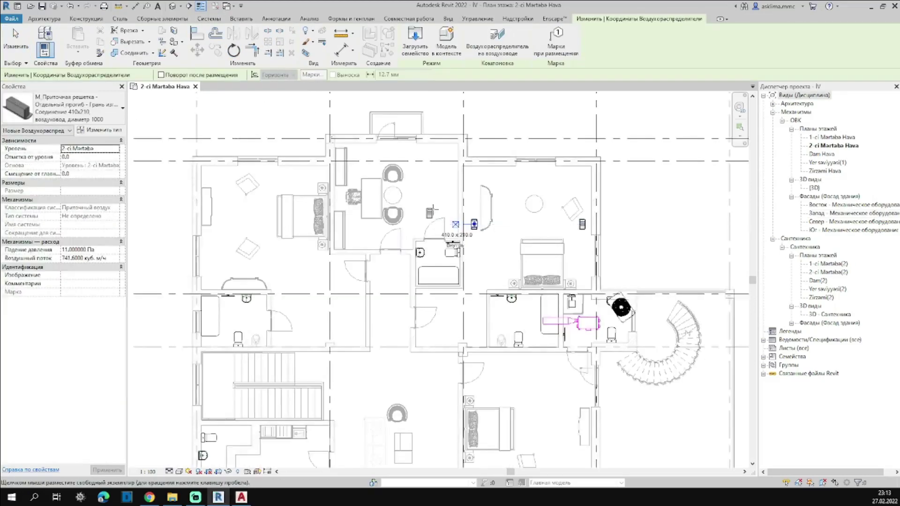
{"action": "middle_click_drag", "start_coordinate": [457, 412], "coordinate": [387, 286]}
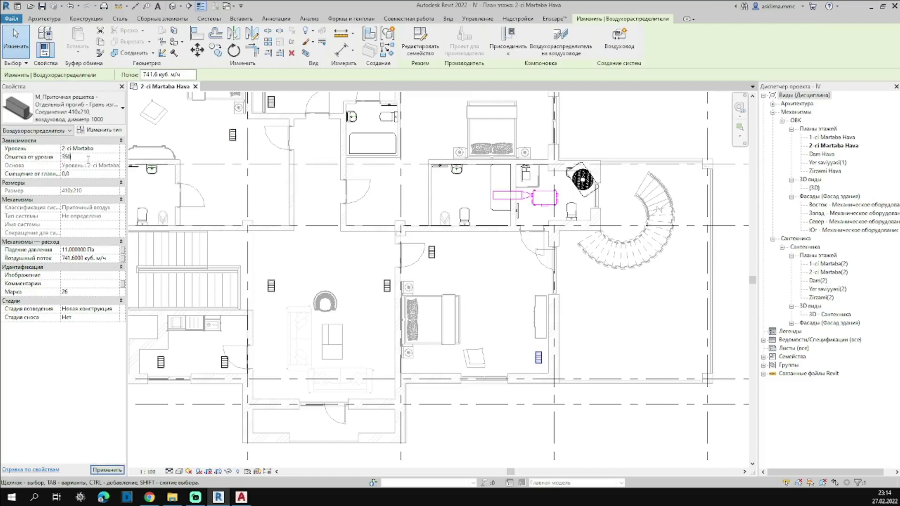
{"action": "scroll", "coordinate": [466, 282], "scroll_direction": "down", "scroll_amount": 2}
{"action": "scroll", "coordinate": [365, 166], "scroll_direction": "up", "scroll_amount": 1}
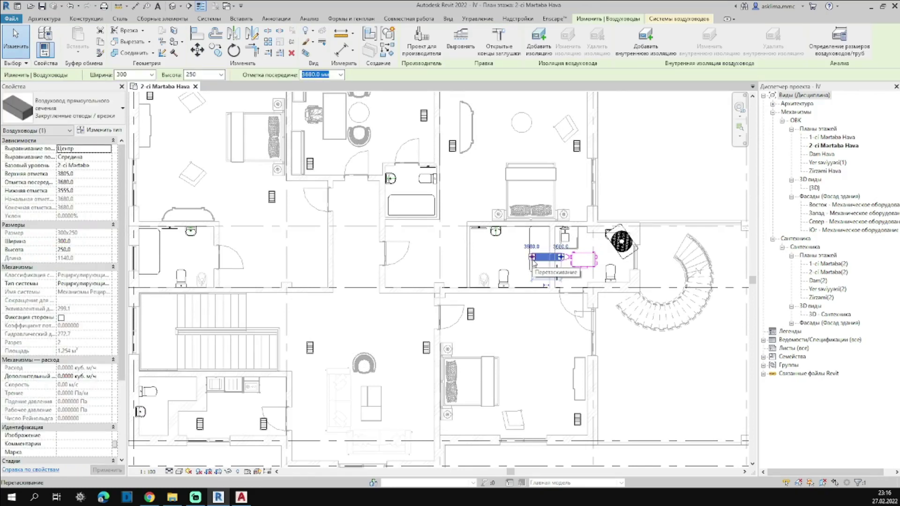
- Continue a supply duct branch from the existing duct's open end, choosing its duct type and size
{"action": "right_click", "coordinate": [533, 262]}
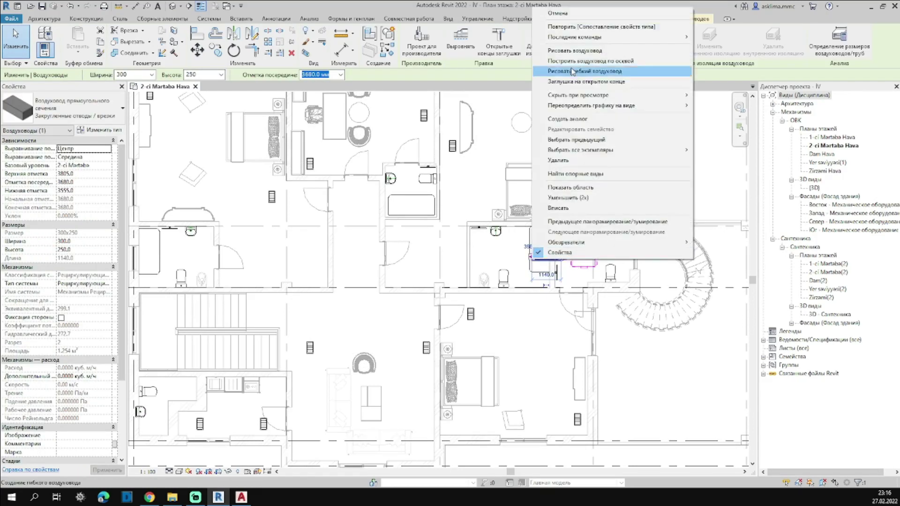
{"action": "left_click", "coordinate": [562, 185]}
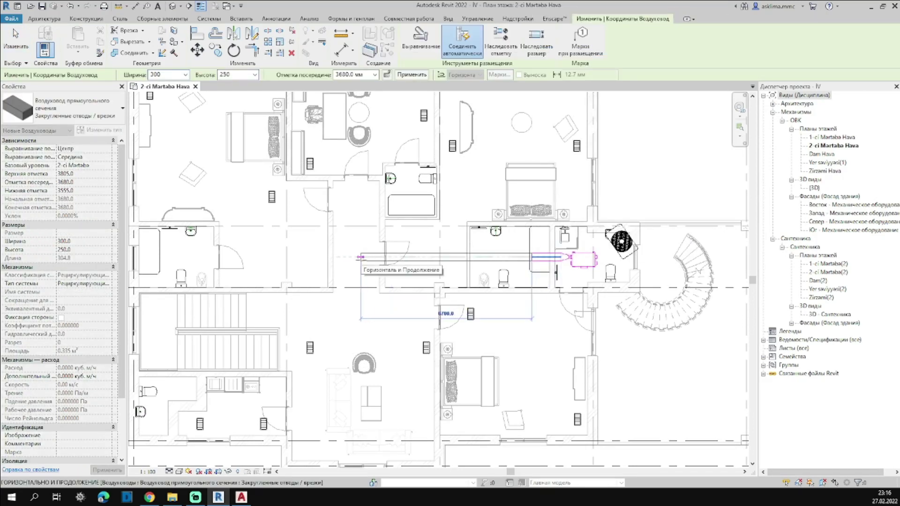
{"action": "scroll", "coordinate": [330, 258], "scroll_direction": "up", "scroll_amount": 1}
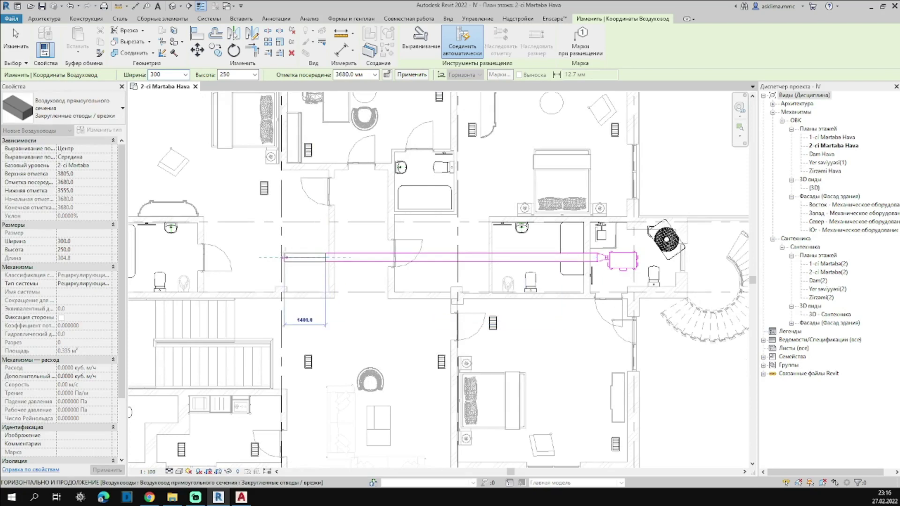
{"action": "right_click", "coordinate": [285, 257]}
{"action": "left_click", "coordinate": [304, 236]}
{"action": "left_click", "coordinate": [122, 108]}
{"action": "left_click", "coordinate": [94, 231]}
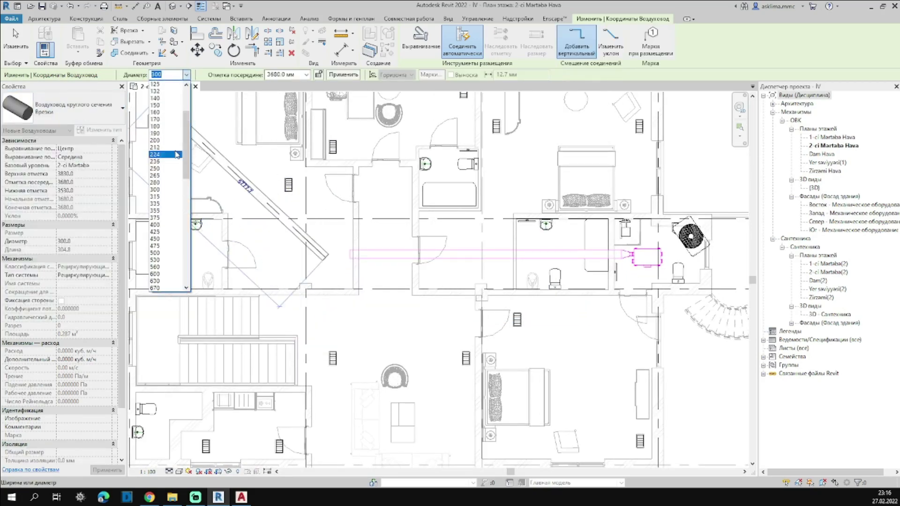
{"action": "left_click", "coordinate": [321, 259]}
- Set the branch's justification to Center horizontally and Middle vertically, then finish placing it
{"action": "scroll", "coordinate": [320, 259], "scroll_direction": "up", "scroll_amount": 1}
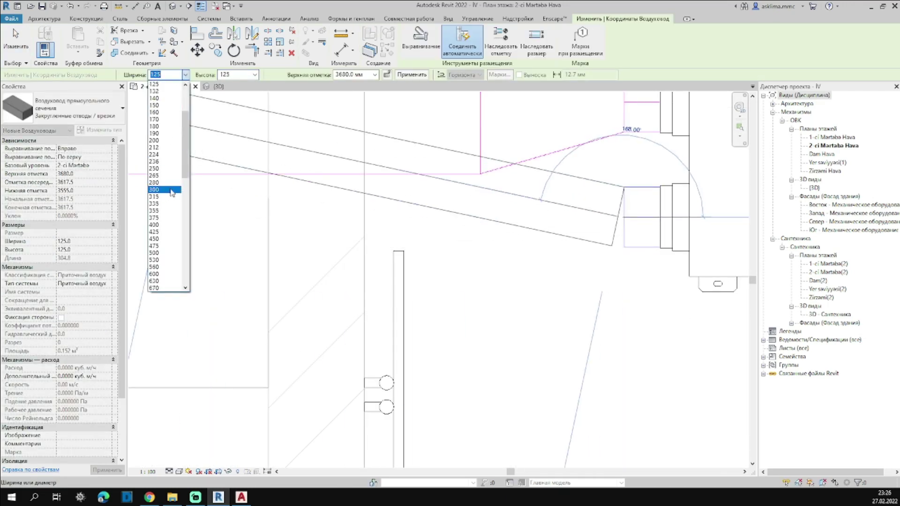
{"action": "scroll", "coordinate": [592, 296], "scroll_direction": "down", "scroll_amount": 3}
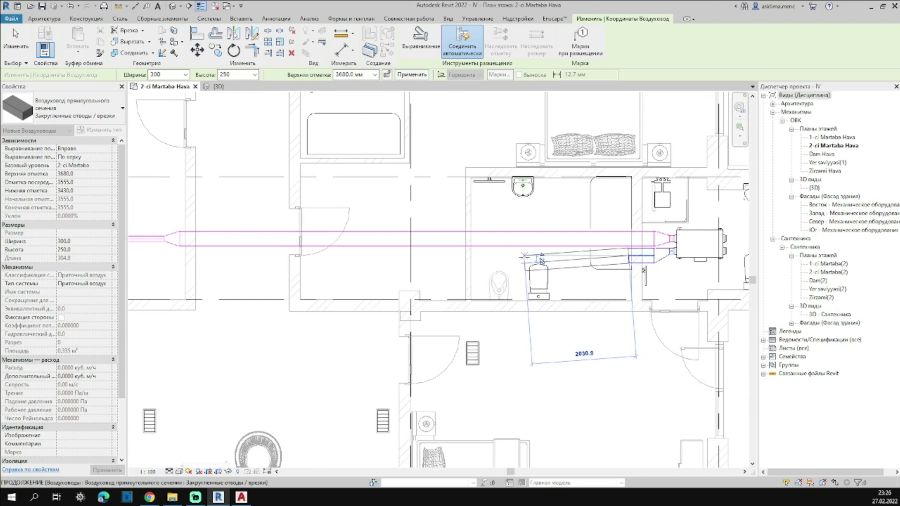
{"action": "scroll", "coordinate": [528, 255], "scroll_direction": "up", "scroll_amount": 1}
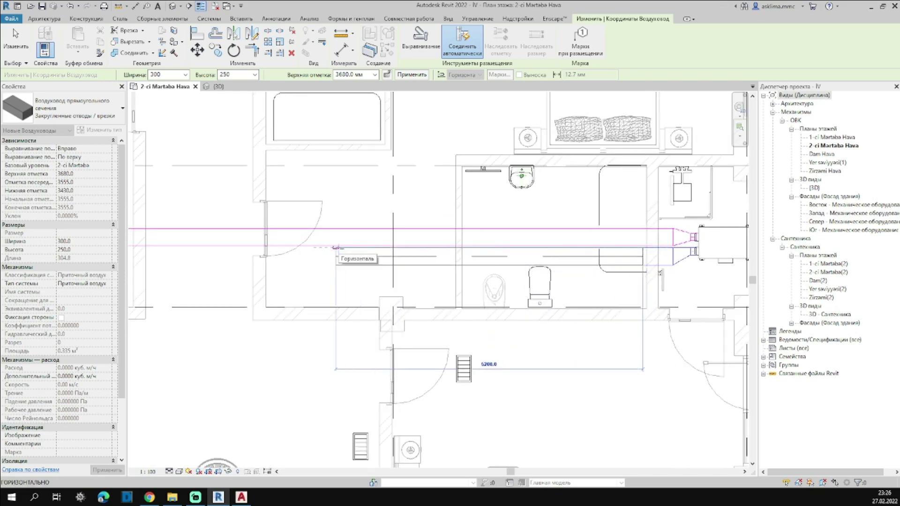
{"action": "scroll", "coordinate": [609, 277], "scroll_direction": "up", "scroll_amount": 1}
{"action": "left_click", "coordinate": [420, 43]}
{"action": "left_click", "coordinate": [482, 222]}
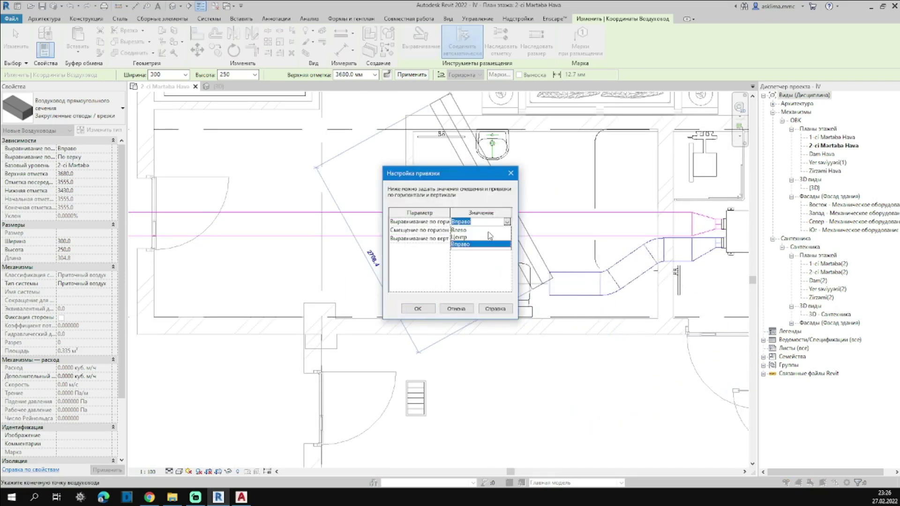
{"action": "left_click", "coordinate": [498, 239]}
{"action": "left_click", "coordinate": [483, 255]}
{"action": "key", "text": "Return"}
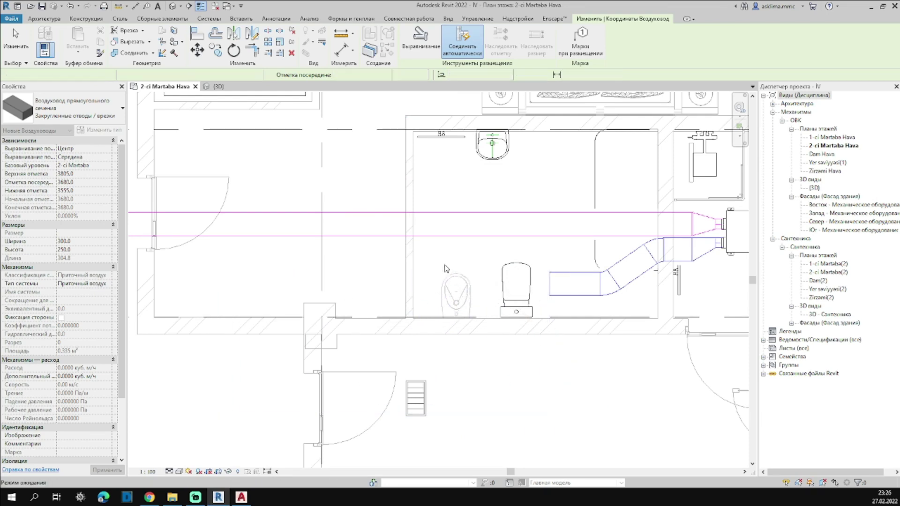
{"action": "key", "text": "Escape"}
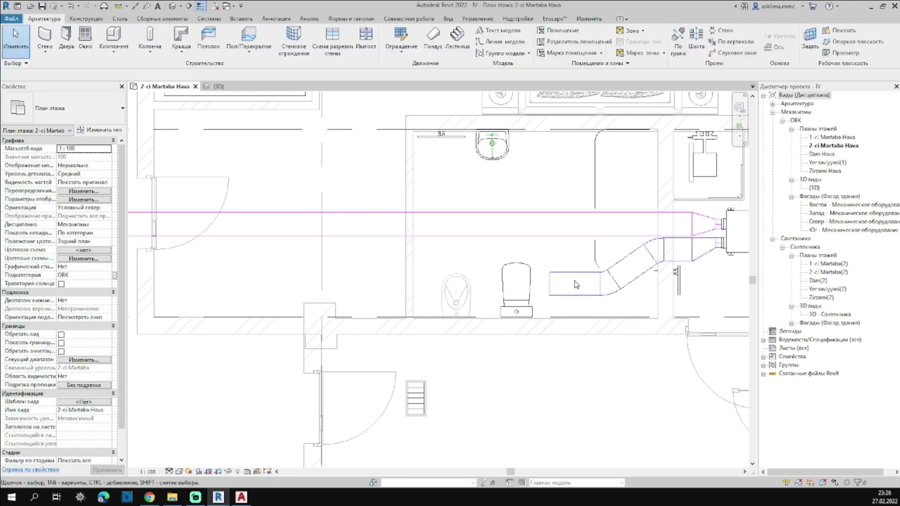
- Resume drawing the 300×250 duct from its other open end
{"action": "right_click", "coordinate": [576, 284]}
{"action": "left_click", "coordinate": [609, 85]}
{"action": "scroll", "coordinate": [319, 284], "scroll_direction": "down", "scroll_amount": 1}
- End the angled duct segment and change the size for the next duct
{"action": "scroll", "coordinate": [226, 280], "scroll_direction": "down", "scroll_amount": 1}
{"action": "scroll", "coordinate": [234, 281], "scroll_direction": "down", "scroll_amount": 1}
{"action": "scroll", "coordinate": [243, 284], "scroll_direction": "down", "scroll_amount": 1}
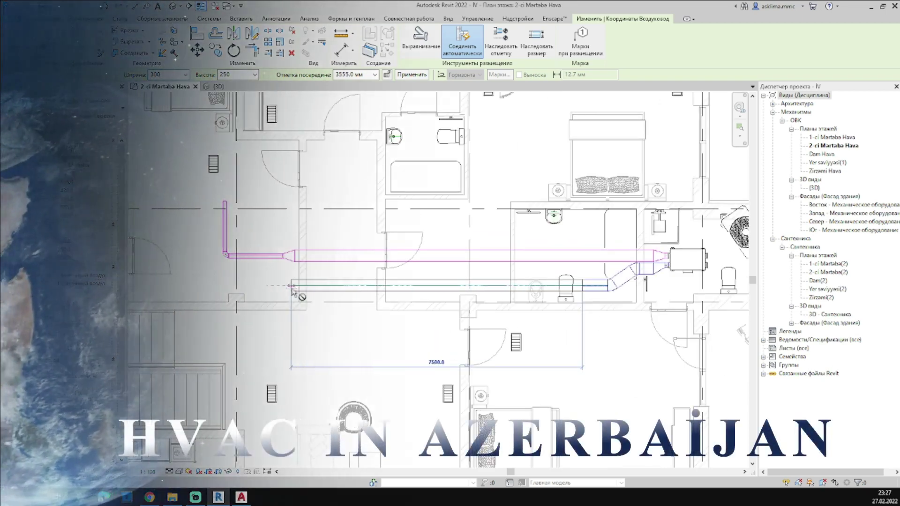
{"action": "left_click", "coordinate": [292, 284]}
{"action": "left_click", "coordinate": [185, 74]}
{"action": "left_click", "coordinate": [166, 230]}
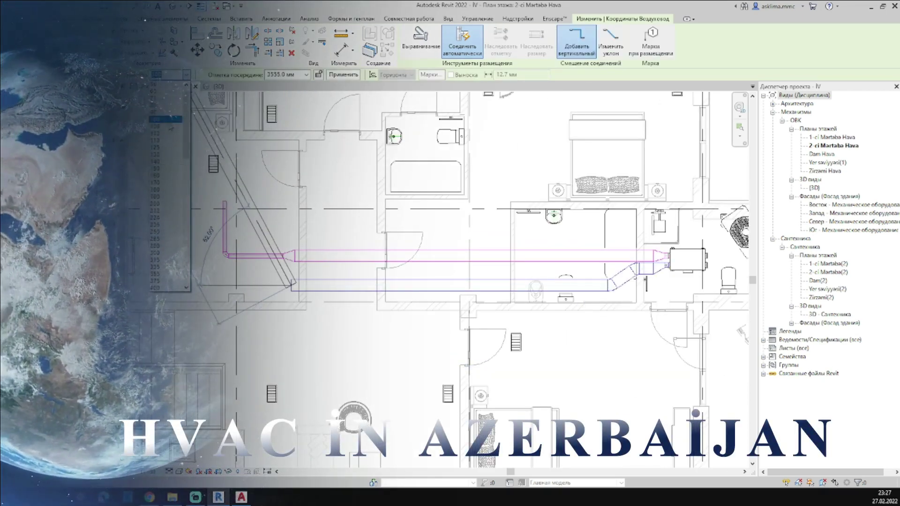
{"action": "scroll", "coordinate": [265, 217], "scroll_direction": "down", "scroll_amount": 1}
{"action": "scroll", "coordinate": [265, 216], "scroll_direction": "down", "scroll_amount": 1}
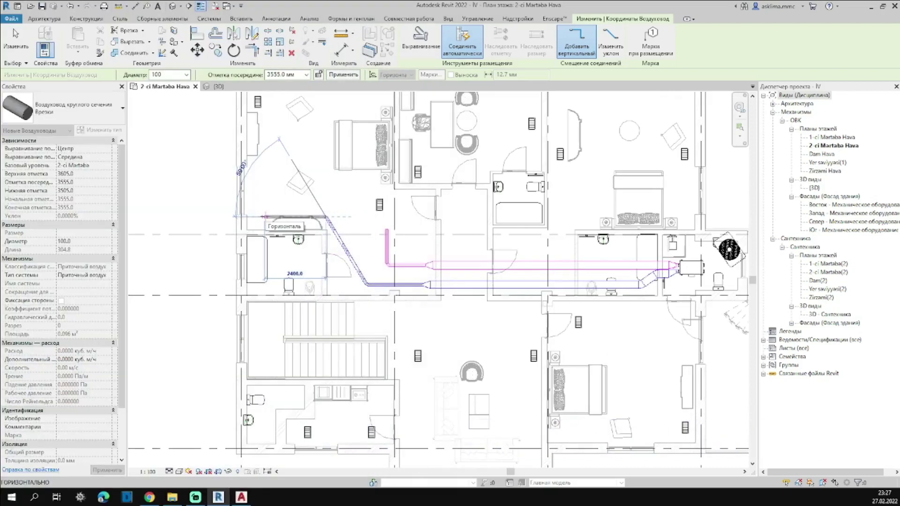
- Switch to Flex Duct (FD), choosing its system type and the round-to-rectangular transition
{"action": "key", "text": "f"}
{"action": "key", "text": "d"}
{"action": "scroll", "coordinate": [398, 225], "scroll_direction": "up", "scroll_amount": 2}
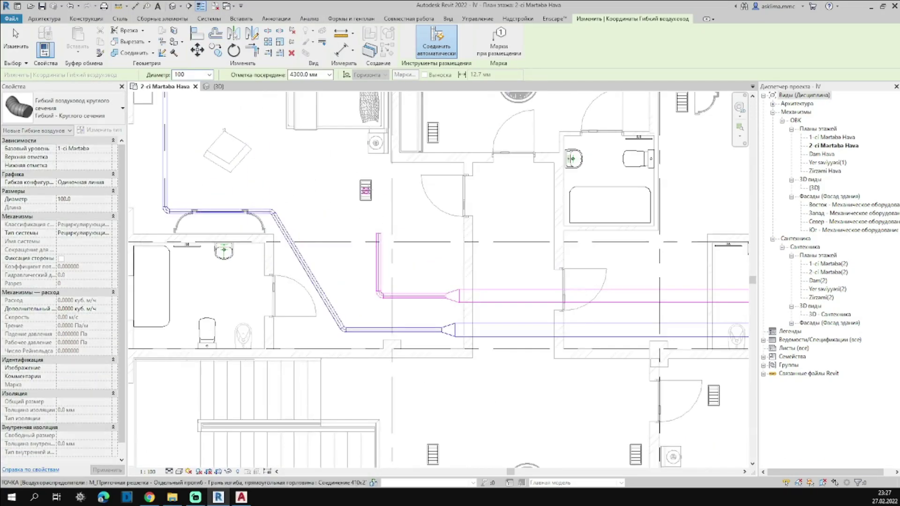
{"action": "scroll", "coordinate": [382, 247], "scroll_direction": "down", "scroll_amount": 2}
{"action": "left_click", "coordinate": [107, 233]}
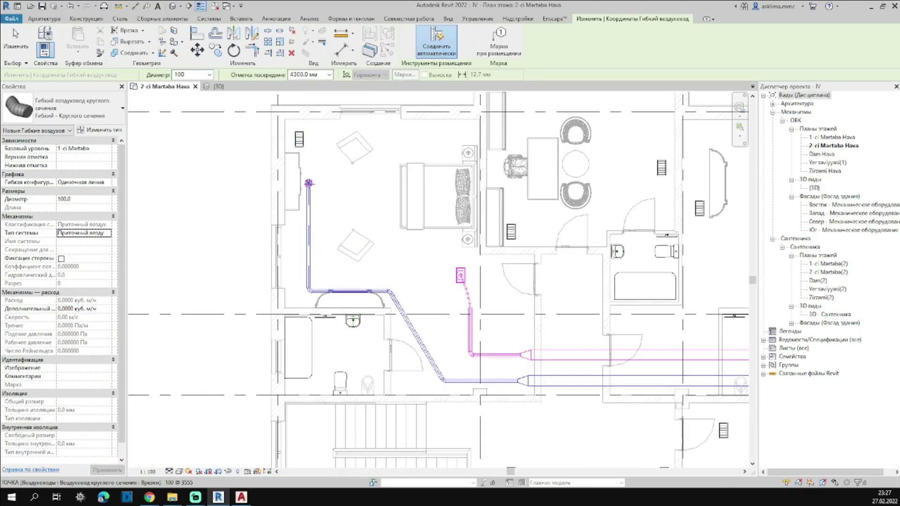
{"action": "scroll", "coordinate": [469, 281], "scroll_direction": "down", "scroll_amount": 2}
{"action": "left_click", "coordinate": [411, 267]}
{"action": "scroll", "coordinate": [442, 279], "scroll_direction": "up", "scroll_amount": 3}
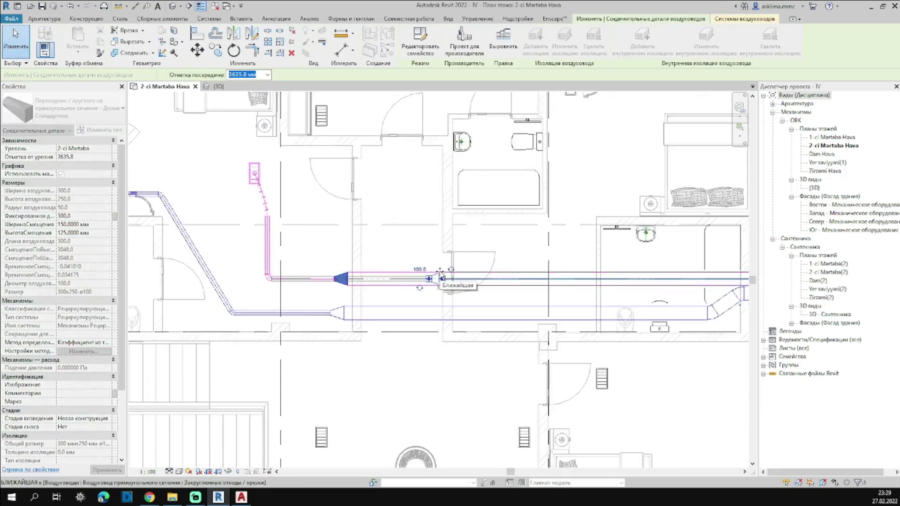
- Start a rigid round branch duct (DT) from the main toward the room grilles
{"action": "key", "text": "d"}
{"action": "key", "text": "t"}
{"action": "scroll", "coordinate": [374, 292], "scroll_direction": "down", "scroll_amount": 2}
{"action": "scroll", "coordinate": [367, 301], "scroll_direction": "up", "scroll_amount": 1}
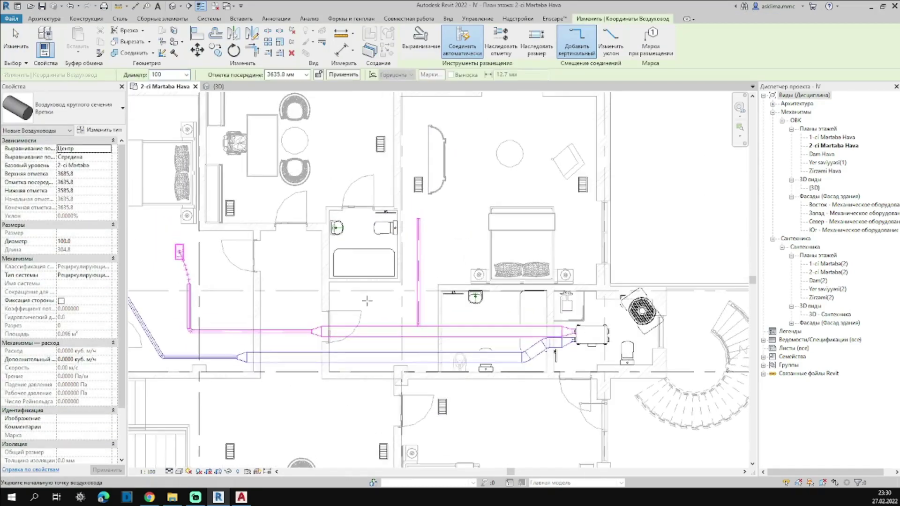
{"action": "left_click", "coordinate": [380, 326]}
{"action": "scroll", "coordinate": [444, 251], "scroll_direction": "up", "scroll_amount": 3}
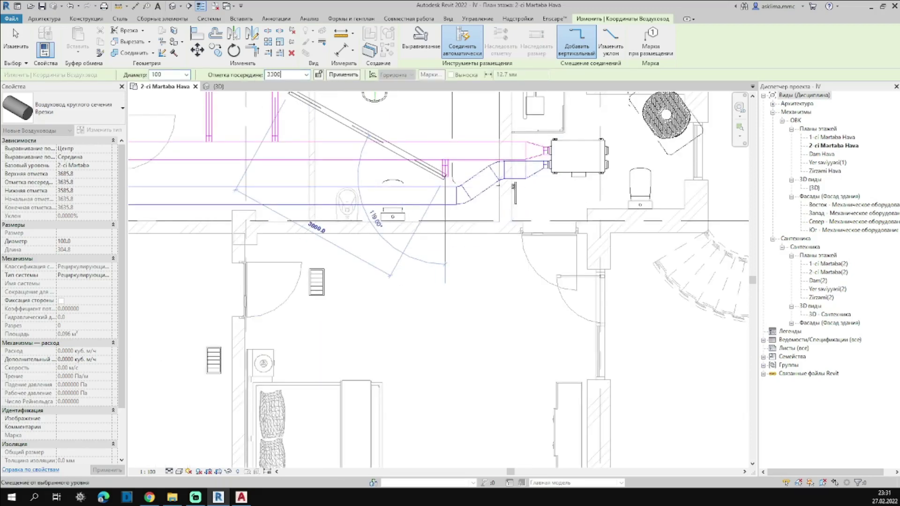
{"action": "scroll", "coordinate": [445, 212], "scroll_direction": "up", "scroll_amount": 2}
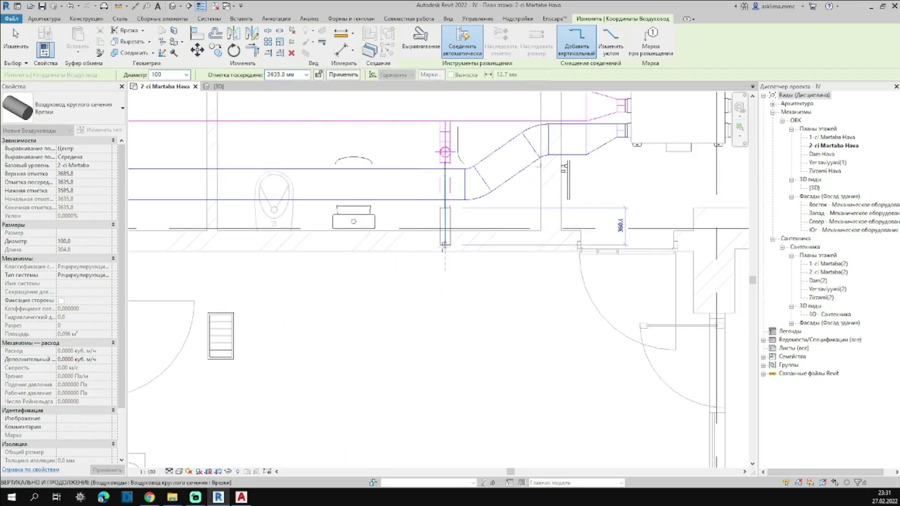
{"action": "scroll", "coordinate": [444, 243], "scroll_direction": "down", "scroll_amount": 3}
{"action": "scroll", "coordinate": [492, 280], "scroll_direction": "up", "scroll_amount": 1}
- Run another round duct vertically into the bedroom
{"action": "middle_click_drag", "start_coordinate": [382, 239], "coordinate": [517, 237]}
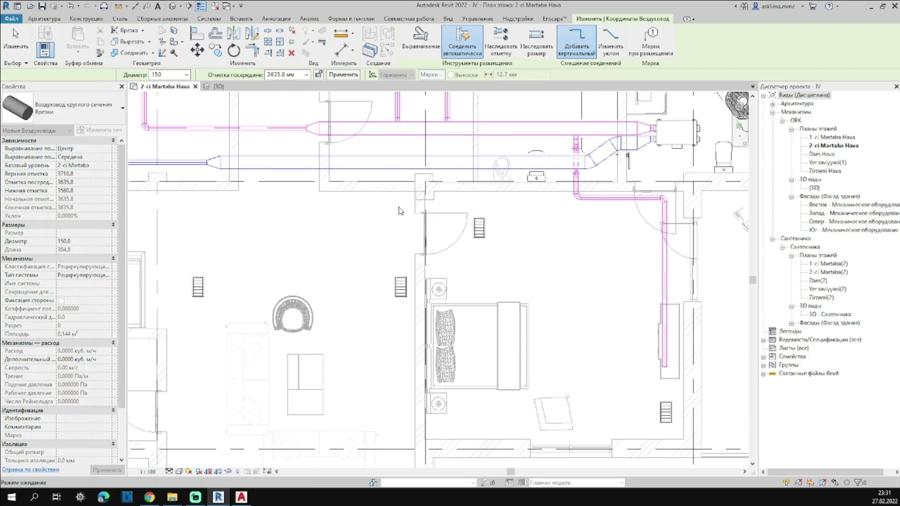
{"action": "left_click", "coordinate": [377, 153]}
{"action": "scroll", "coordinate": [376, 152], "scroll_direction": "up", "scroll_amount": 2}
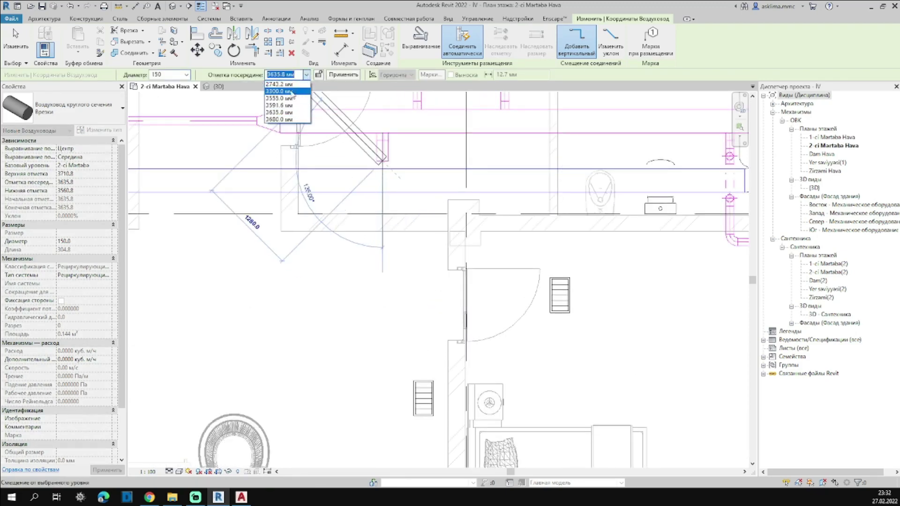
{"action": "middle_click_drag", "start_coordinate": [382, 389], "coordinate": [210, 91]}
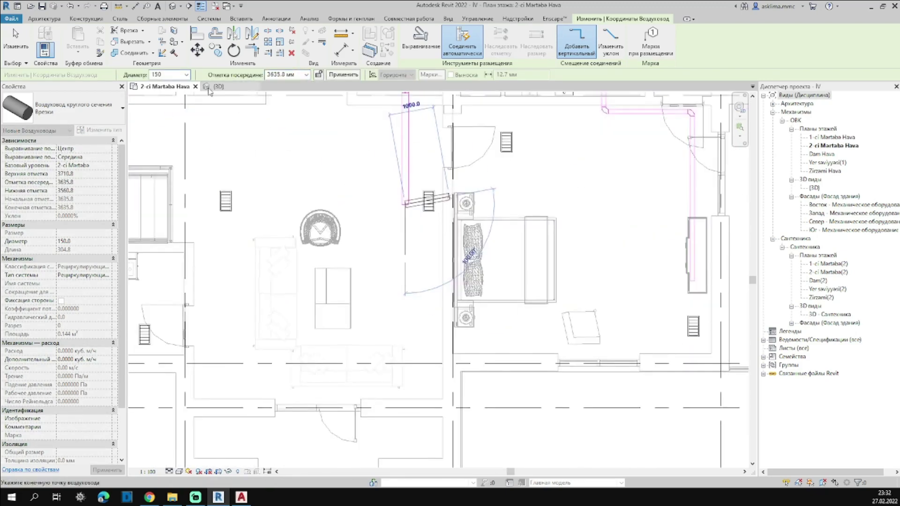
{"action": "left_click", "coordinate": [406, 334]}
{"action": "scroll", "coordinate": [173, 334], "scroll_direction": "up", "scroll_amount": 1}
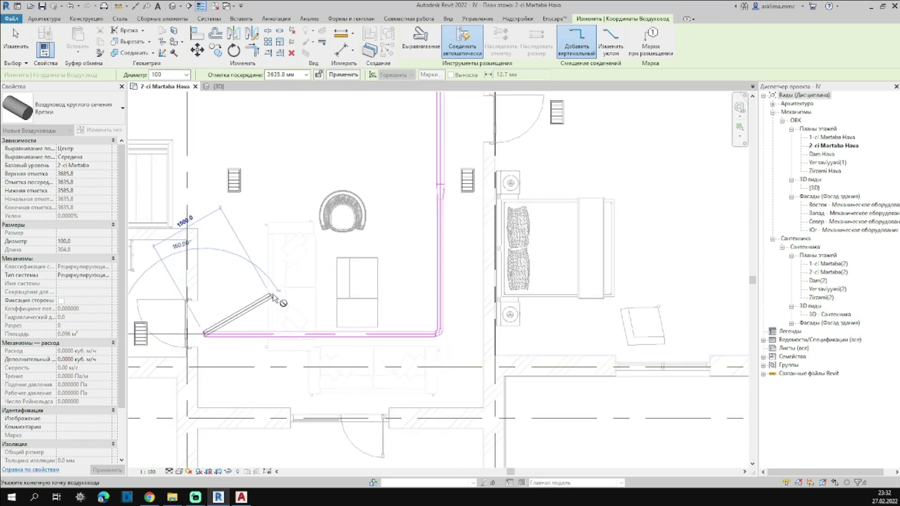
{"action": "middle_click_drag", "start_coordinate": [273, 297], "coordinate": [370, 296]}
- Connect the left grille with a flex duct, undoing a mismatched flex to the right grille
{"action": "key", "text": "f"}
{"action": "key", "text": "d"}
{"action": "left_click", "coordinate": [302, 333]}
{"action": "left_click", "coordinate": [236, 333]}
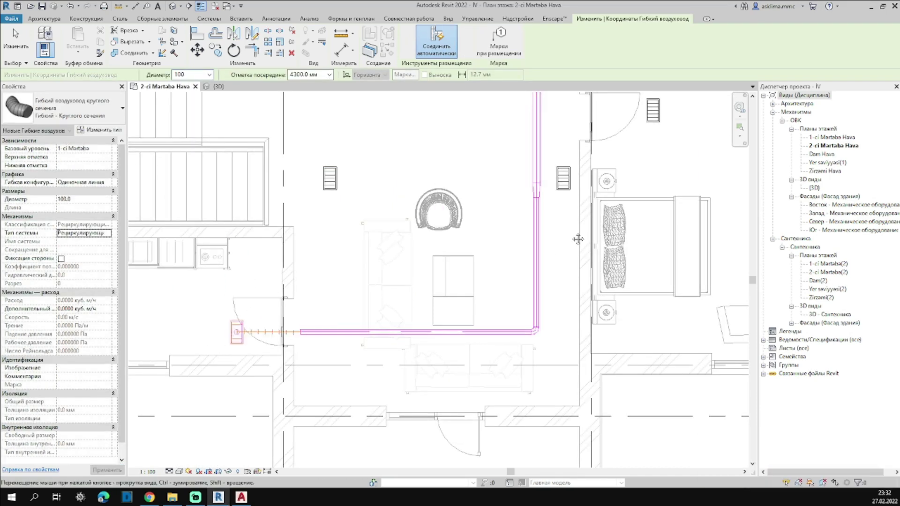
{"action": "middle_click_drag", "start_coordinate": [237, 333], "coordinate": [143, 430]}
{"action": "left_click", "coordinate": [448, 256]}
{"action": "left_click", "coordinate": [472, 277]}
{"action": "key", "text": "ctrl+z"}
- Exit flex duct placement and select the supply grille
{"action": "scroll", "coordinate": [471, 260], "scroll_direction": "up", "scroll_amount": 2}
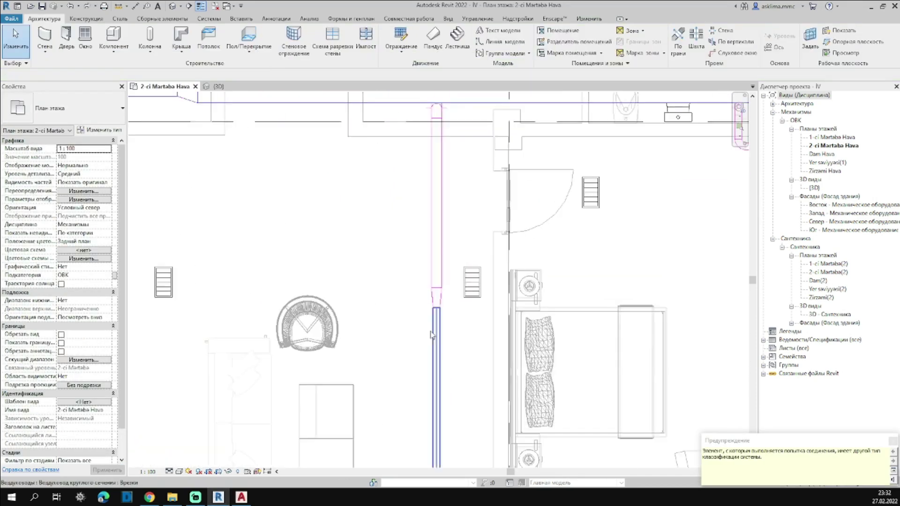
{"action": "scroll", "coordinate": [455, 252], "scroll_direction": "down", "scroll_amount": 2}
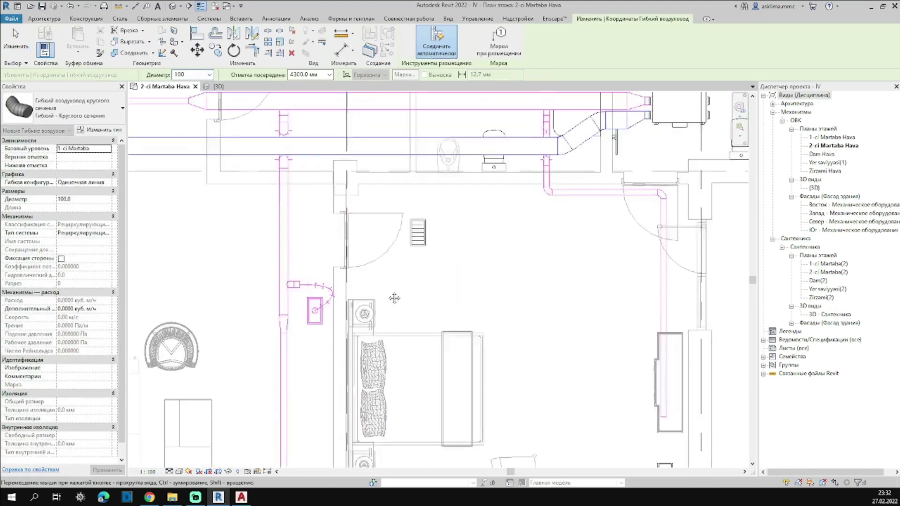
{"action": "scroll", "coordinate": [462, 235], "scroll_direction": "down", "scroll_amount": 1}
{"action": "scroll", "coordinate": [392, 255], "scroll_direction": "down", "scroll_amount": 2}
{"action": "key", "text": "Escape"}
{"action": "key", "text": "Escape"}
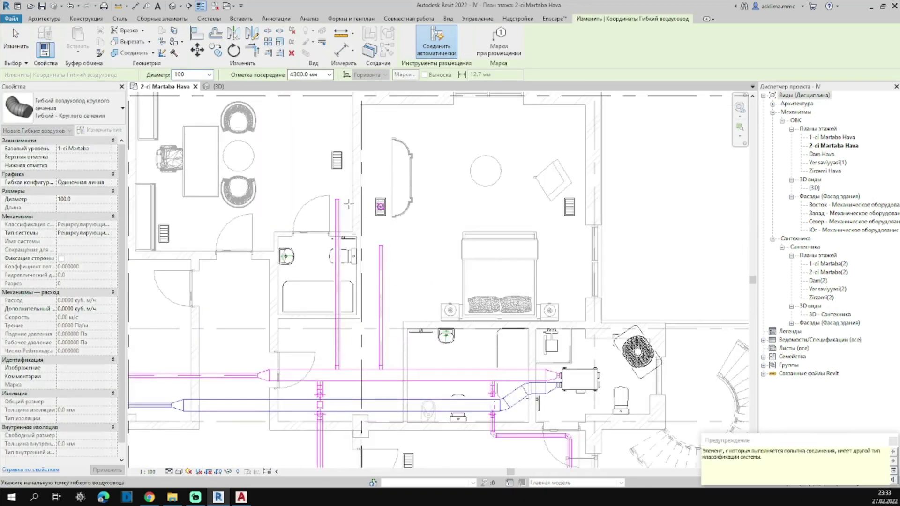
{"action": "middle_click_drag", "start_coordinate": [446, 350], "coordinate": [462, 271]}
{"action": "left_click", "coordinate": [461, 270]}
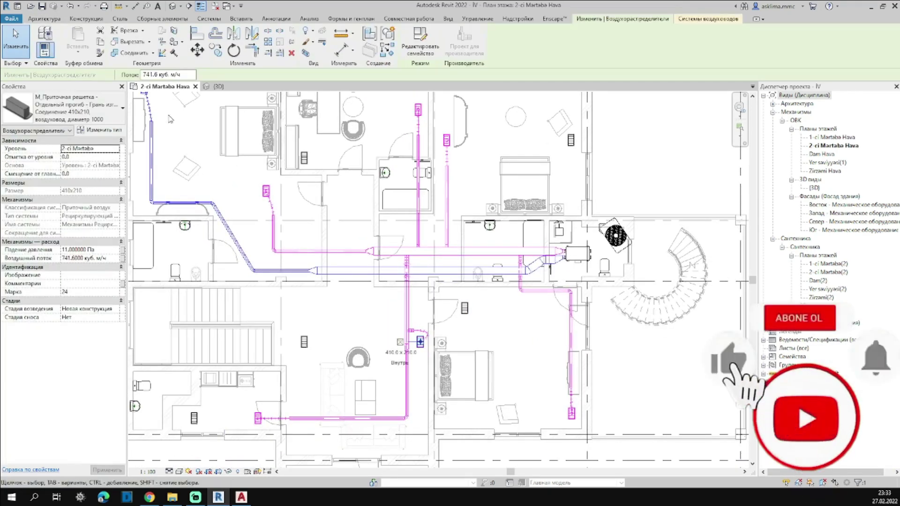
- Set the supply grille's Offset from Level to 3500
{"action": "type", "text": "3500"}
{"action": "key", "text": "Return"}
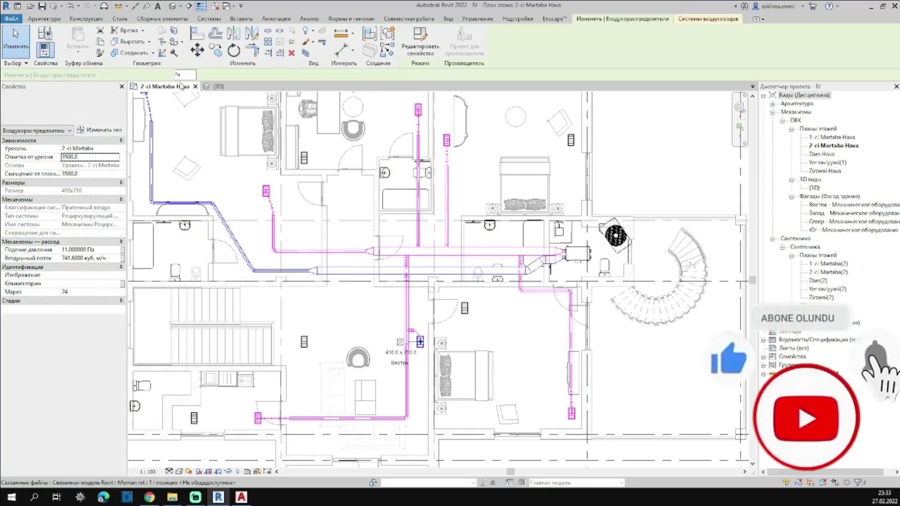
{"action": "left_click", "coordinate": [188, 143]}
{"action": "scroll", "coordinate": [403, 337], "scroll_direction": "up", "scroll_amount": 3}
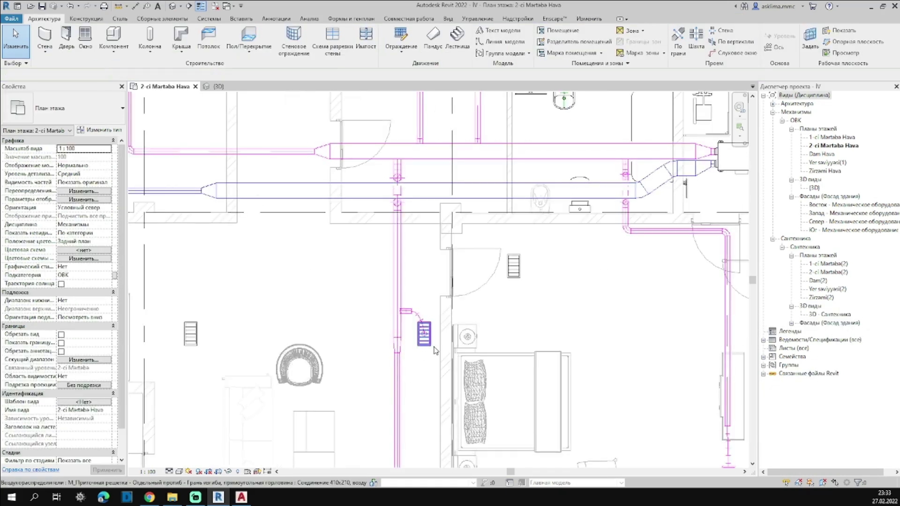
- Check the air terminal and the round-to-rectangular transition by selecting them
{"action": "left_click", "coordinate": [434, 349]}
{"action": "scroll", "coordinate": [469, 366], "scroll_direction": "down", "scroll_amount": 3}
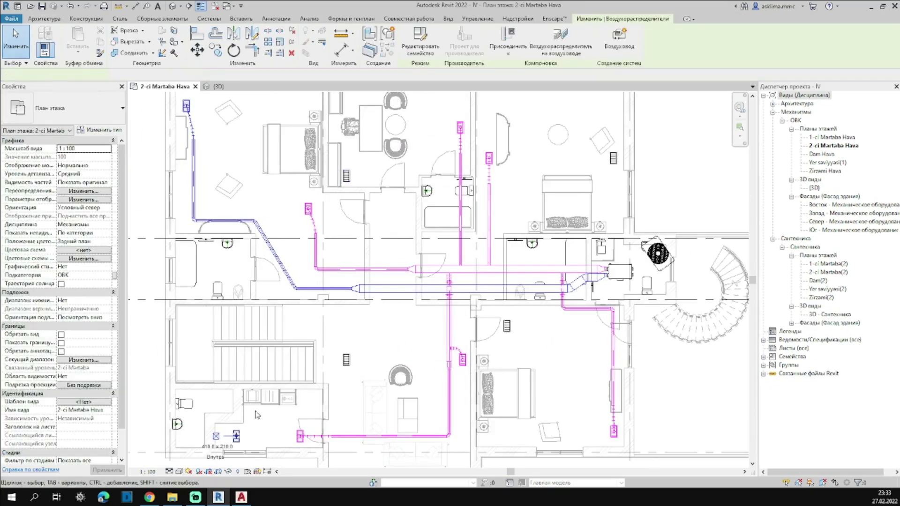
{"action": "scroll", "coordinate": [300, 281], "scroll_direction": "up", "scroll_amount": 3}
{"action": "left_click", "coordinate": [302, 221]}
{"action": "scroll", "coordinate": [302, 220], "scroll_direction": "down", "scroll_amount": 2}
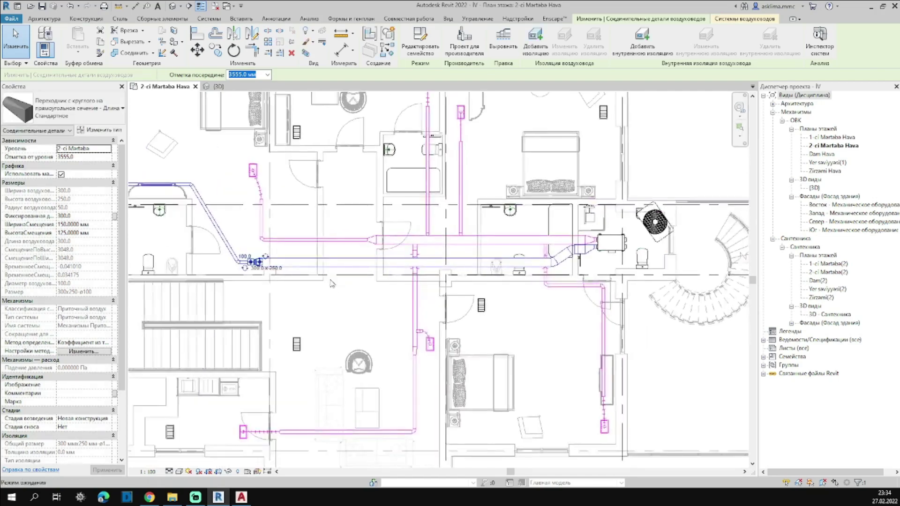
{"action": "left_click", "coordinate": [331, 283]}
{"action": "scroll", "coordinate": [312, 274], "scroll_direction": "down", "scroll_amount": 2}
- Inspect the selected ducts in 3D with Selection Box (BX), orbiting around the network
{"action": "key", "text": "b"}
{"action": "key", "text": "x"}
{"action": "middle_click_drag", "start_coordinate": [357, 197], "coordinate": [328, 234], "text": "shift"}
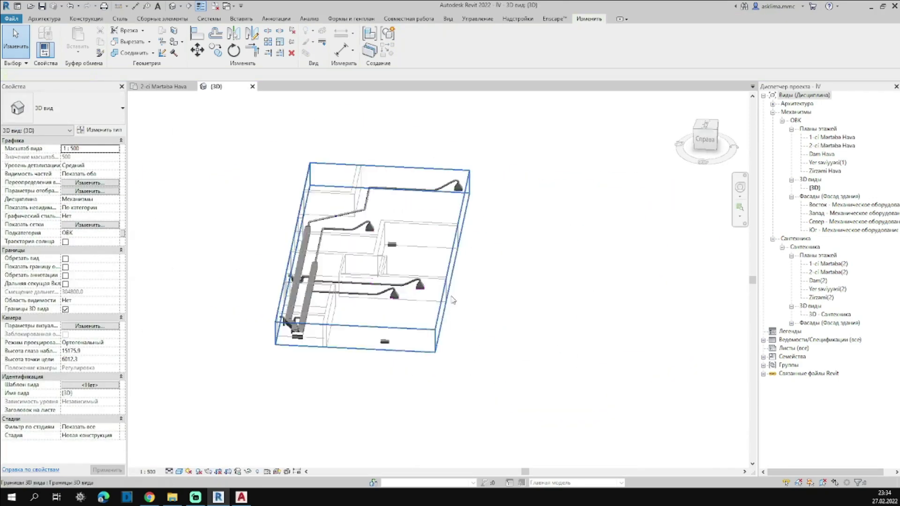
{"action": "left_click", "coordinate": [319, 273]}
{"action": "key", "text": "Escape"}
{"action": "mouse_move", "coordinate": [318, 274]}
{"action": "middle_mouse_down", "text": "shift"}
{"action": "mouse_move", "coordinate": [488, 424]}
{"action": "mouse_move", "coordinate": [385, 360]}
{"action": "middle_mouse_up", "text": "shift"}
{"action": "scroll", "coordinate": [488, 424], "scroll_direction": "up", "scroll_amount": 5}
{"action": "scroll", "coordinate": [385, 360], "scroll_direction": "down", "scroll_amount": 3}
{"action": "middle_click_drag", "start_coordinate": [486, 328], "coordinate": [516, 328], "text": "shift"}
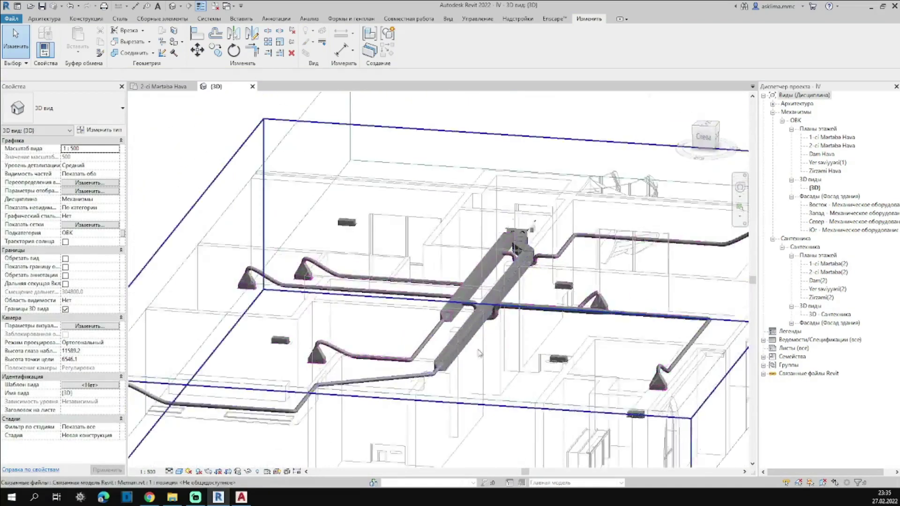
- Return to the 2-ci Martaba Hava plan and select the air-handling unit
{"action": "key", "text": "ctrl+Tab"}
{"action": "scroll", "coordinate": [528, 258], "scroll_direction": "up", "scroll_amount": 5}
{"action": "left_click", "coordinate": [497, 253]}
- Begin a duct at the unit's right connector, then cancel the preview
{"action": "left_click", "coordinate": [535, 239]}
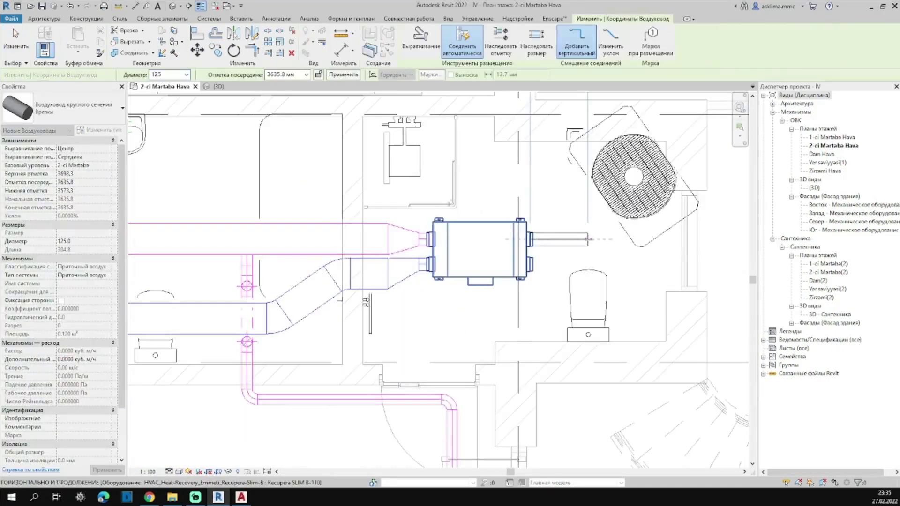
{"action": "key", "text": "Escape"}
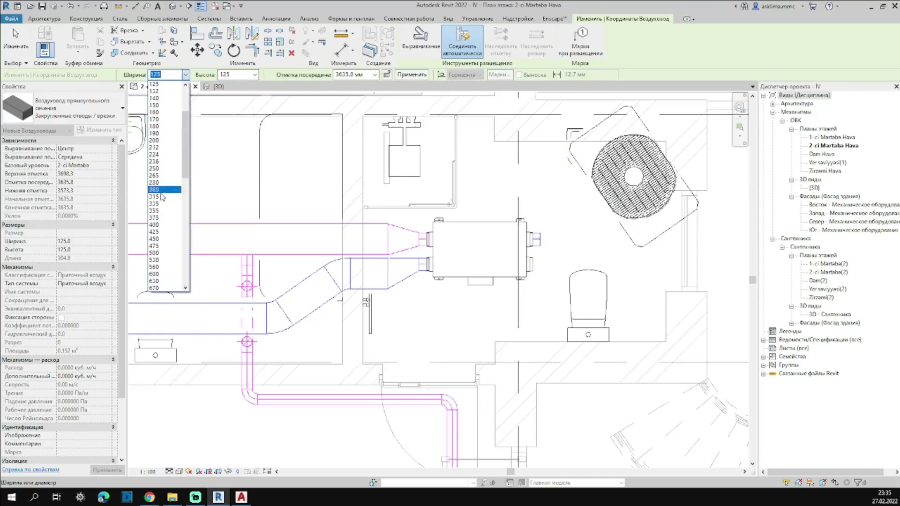
{"action": "scroll", "coordinate": [608, 232], "scroll_direction": "down", "scroll_amount": 2}
{"action": "scroll", "coordinate": [532, 211], "scroll_direction": "up", "scroll_amount": 2}
{"action": "scroll", "coordinate": [492, 167], "scroll_direction": "up", "scroll_amount": 2}
{"action": "scroll", "coordinate": [441, 242], "scroll_direction": "up", "scroll_amount": 2}
{"action": "scroll", "coordinate": [545, 218], "scroll_direction": "down", "scroll_amount": 3}
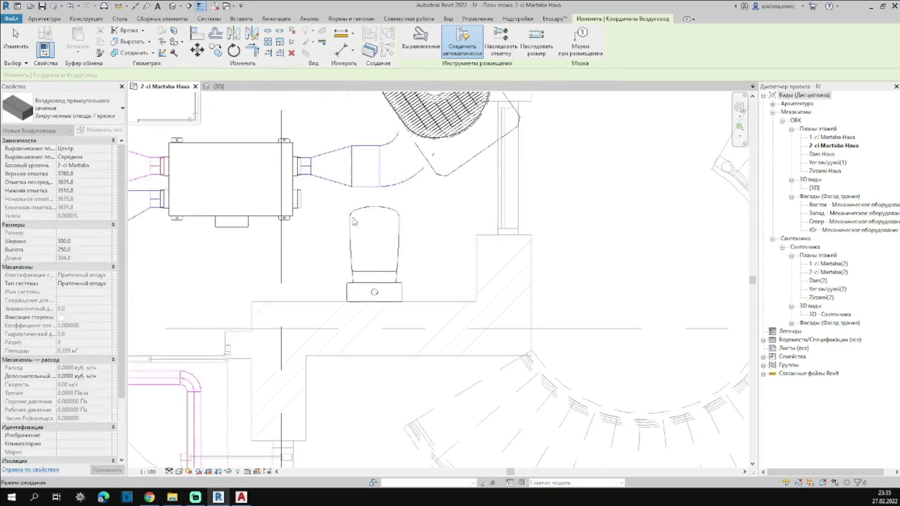
- Draw the 300×250 exhaust duct from the unit's right connector toward the elbow
{"action": "left_click", "coordinate": [299, 197]}
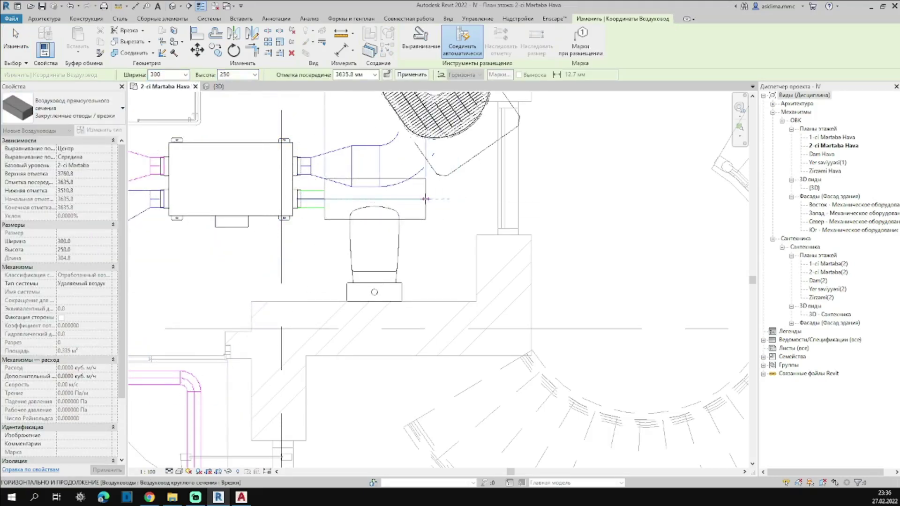
{"action": "left_click", "coordinate": [425, 358]}
{"action": "scroll", "coordinate": [426, 358], "scroll_direction": "down", "scroll_amount": 2}
{"action": "key", "text": "Escape"}
{"action": "key", "text": "Escape"}
{"action": "scroll", "coordinate": [461, 231], "scroll_direction": "up", "scroll_amount": 2}
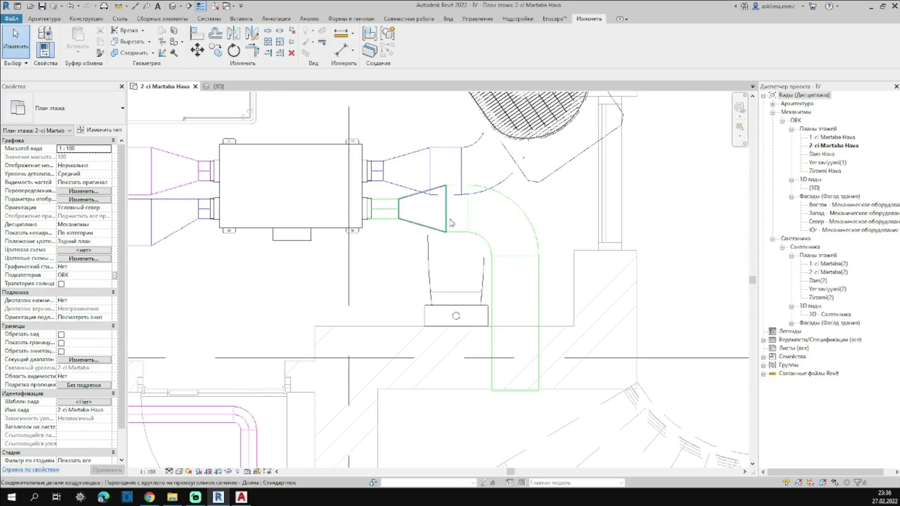
- Join the new duct's transition stub to the elbow below
{"action": "left_click", "coordinate": [216, 86]}
{"action": "scroll", "coordinate": [324, 319], "scroll_direction": "up", "scroll_amount": 3}
{"action": "scroll", "coordinate": [325, 319], "scroll_direction": "up", "scroll_amount": 3}
{"action": "scroll", "coordinate": [325, 319], "scroll_direction": "up", "scroll_amount": 2}
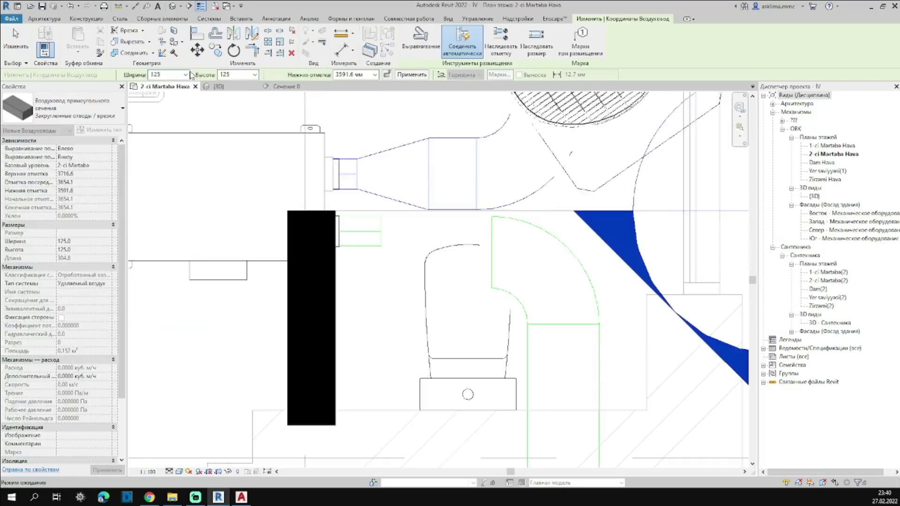
{"action": "left_click", "coordinate": [468, 254]}
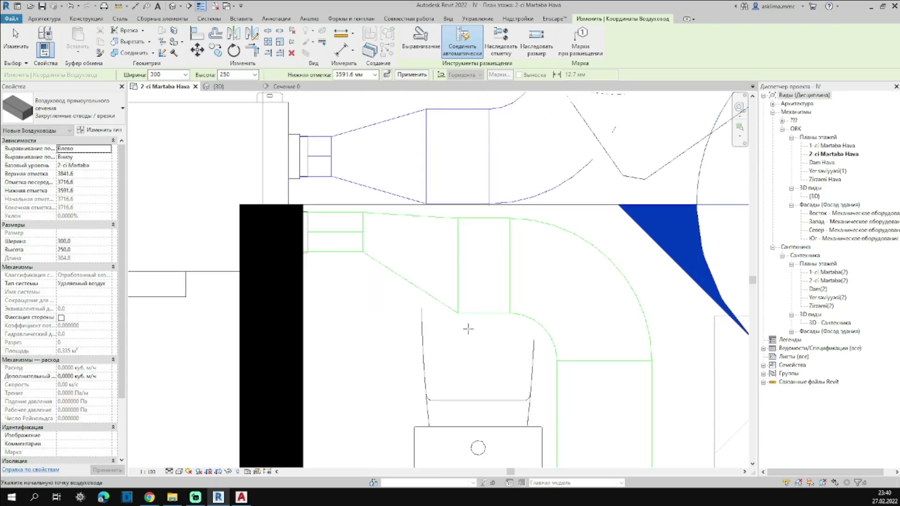
{"action": "scroll", "coordinate": [464, 291], "scroll_direction": "down", "scroll_amount": 2}
{"action": "key", "text": "Escape"}
{"action": "key", "text": "Escape"}
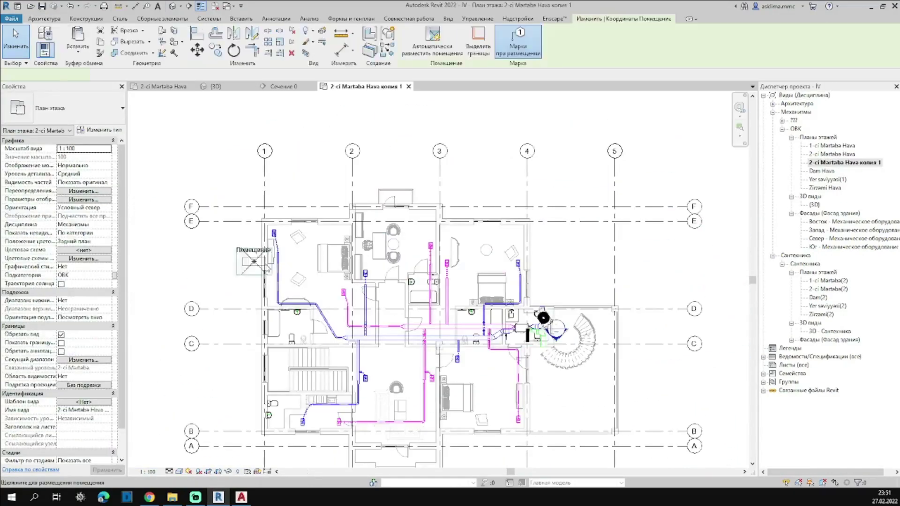
- Auto-place numbered rooms, tag the 300x250 duct, and give the tag a free-end leader
{"action": "left_click", "coordinate": [440, 56]}
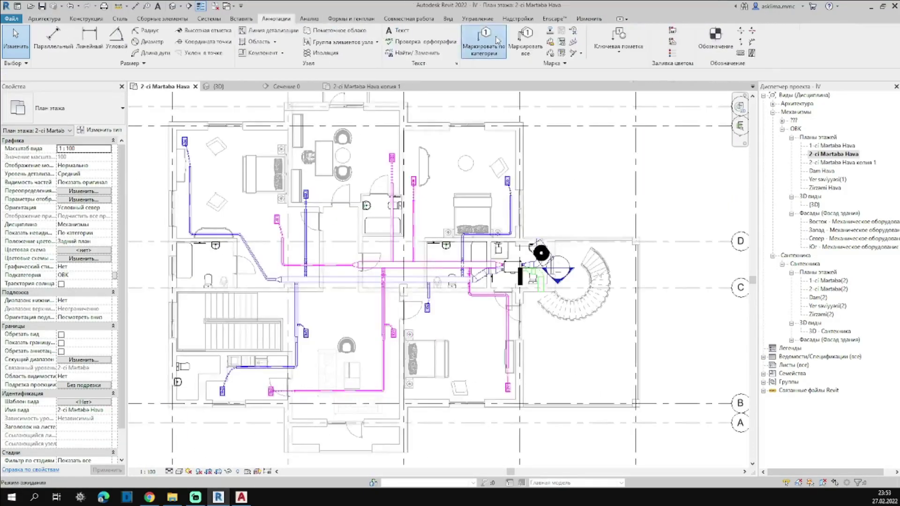
{"action": "scroll", "coordinate": [469, 262], "scroll_direction": "up", "scroll_amount": 5}
{"action": "left_click", "coordinate": [491, 277]}
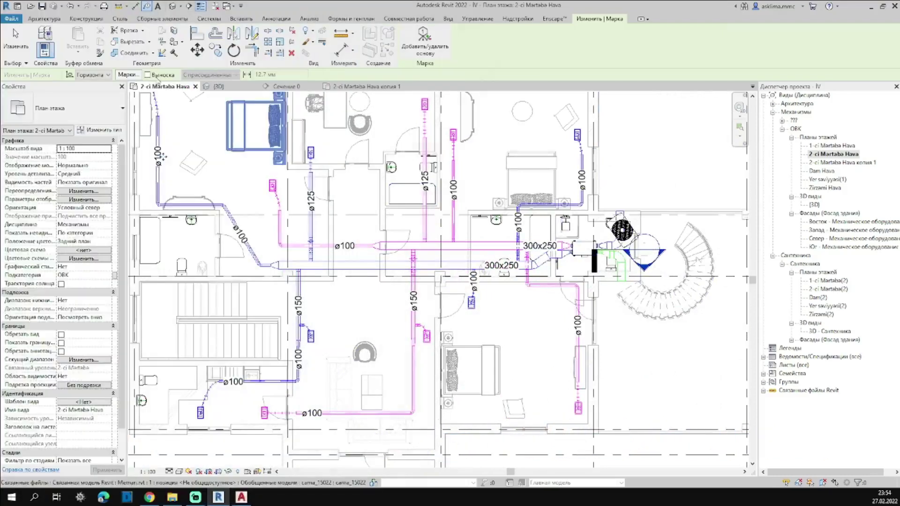
{"action": "left_click", "coordinate": [147, 74]}
{"action": "left_click", "coordinate": [210, 75]}
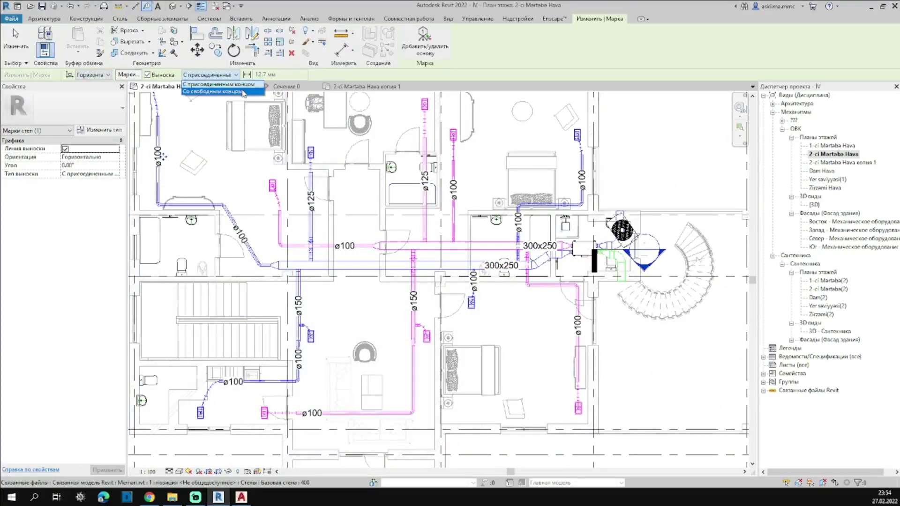
{"action": "scroll", "coordinate": [631, 192], "scroll_direction": "up", "scroll_amount": 1}
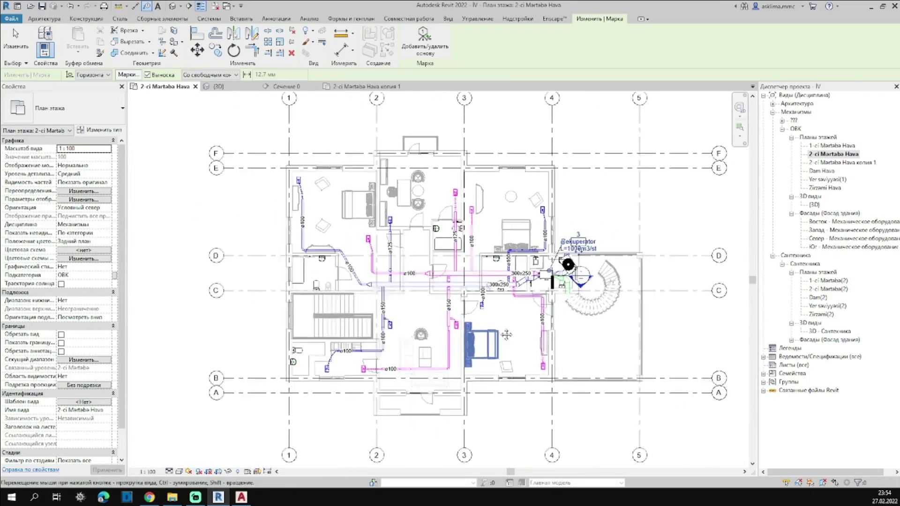
- Create sheet A101 using the A3 title block
{"action": "left_click", "coordinate": [522, 144]}
{"action": "double_click", "coordinate": [568, 148]}
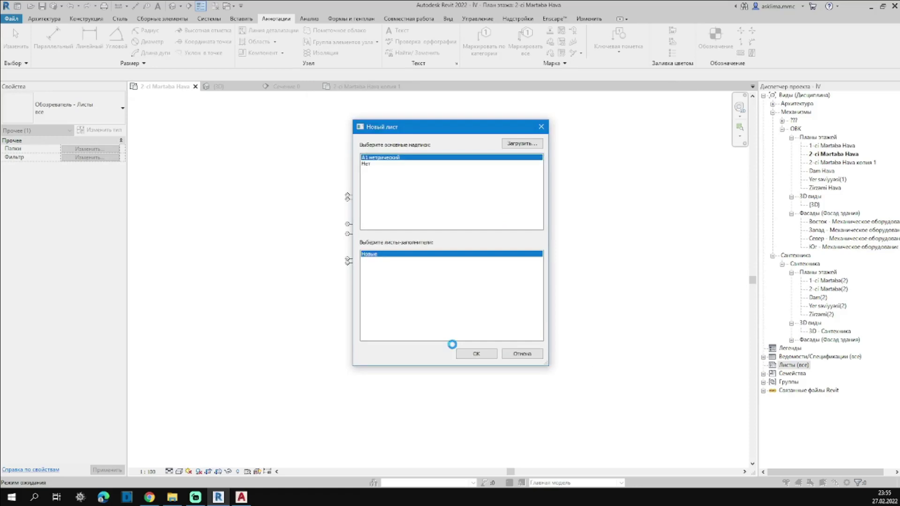
{"action": "left_click", "coordinate": [476, 354]}
{"action": "scroll", "coordinate": [517, 361], "scroll_direction": "up", "scroll_amount": 2}
{"action": "scroll", "coordinate": [386, 381], "scroll_direction": "up", "scroll_amount": 2}
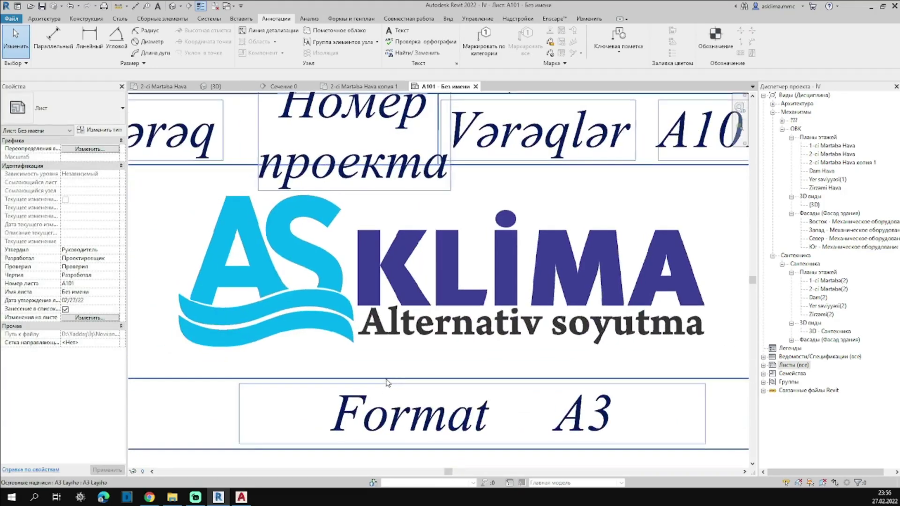
{"action": "scroll", "coordinate": [386, 381], "scroll_direction": "down", "scroll_amount": 5}
{"action": "scroll", "coordinate": [395, 301], "scroll_direction": "up", "scroll_amount": 1}
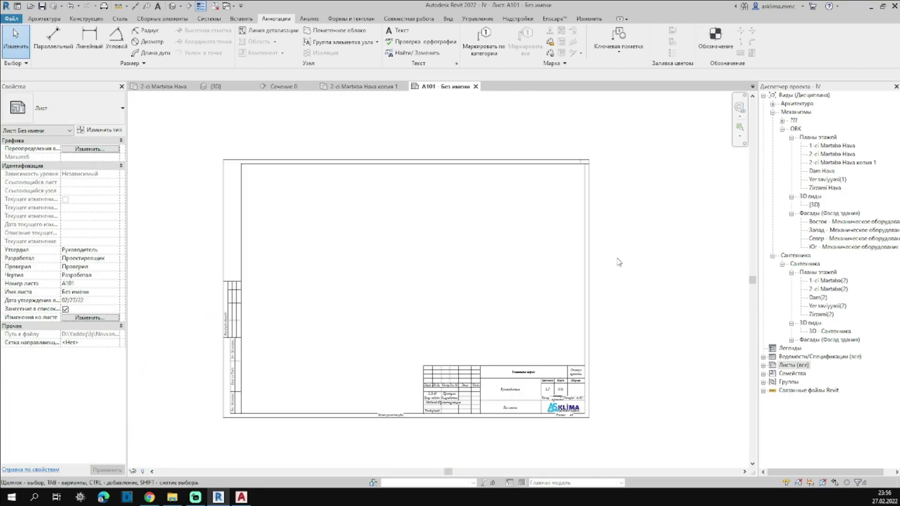
- Place the 1-ci Martaba Hava plan viewport on A101, then drop a 3D view onto the next sheet
{"action": "left_click_drag", "start_coordinate": [832, 145], "coordinate": [410, 265]}
{"action": "left_click", "coordinate": [411, 277]}
{"action": "scroll", "coordinate": [438, 320], "scroll_direction": "down", "scroll_amount": 3}
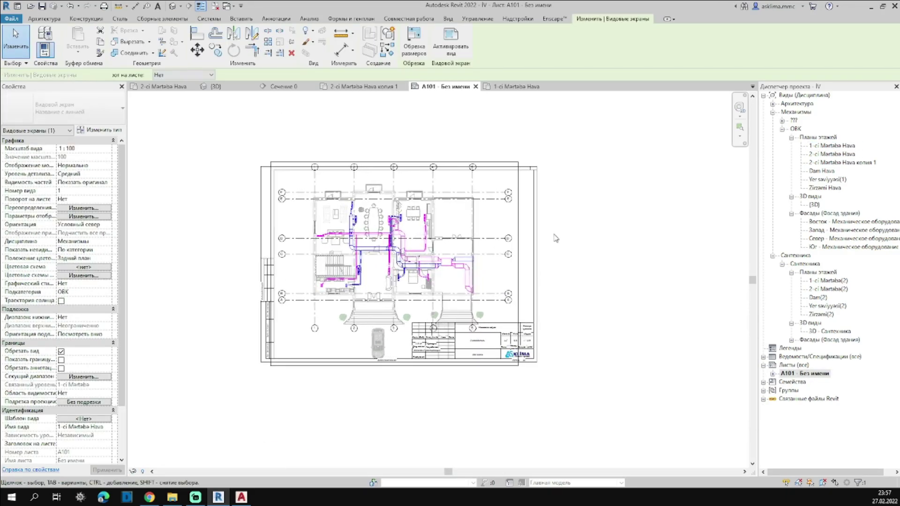
{"action": "scroll", "coordinate": [575, 269], "scroll_direction": "down", "scroll_amount": 1}
{"action": "right_click", "coordinate": [418, 290]}
{"action": "left_click", "coordinate": [603, 112]}
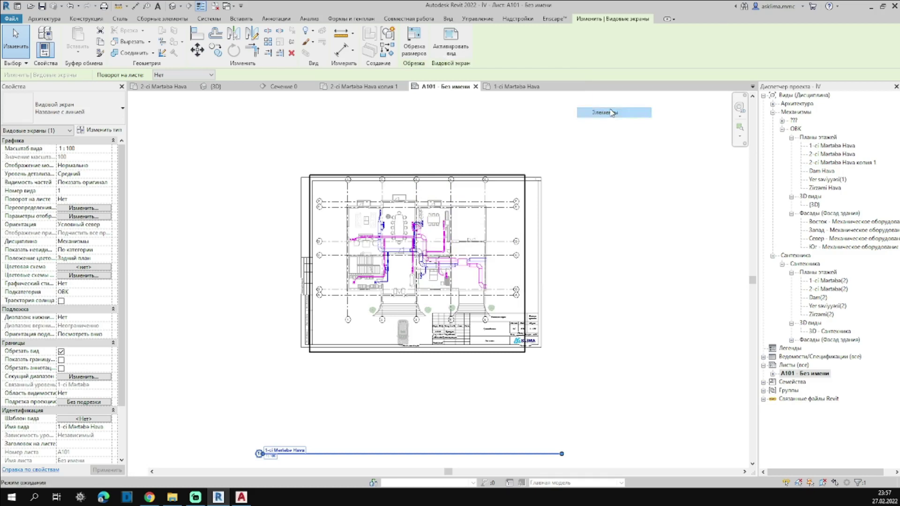
{"action": "left_click", "coordinate": [619, 315]}
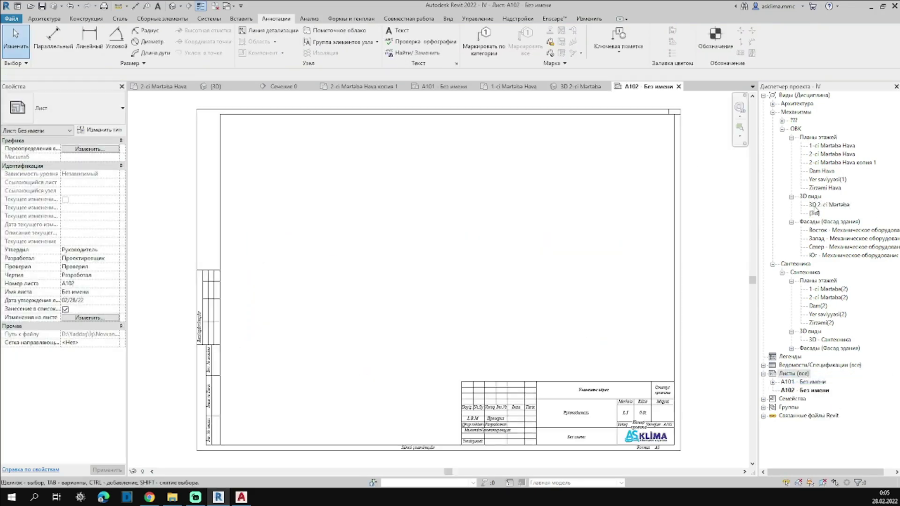
{"action": "left_click", "coordinate": [486, 295]}
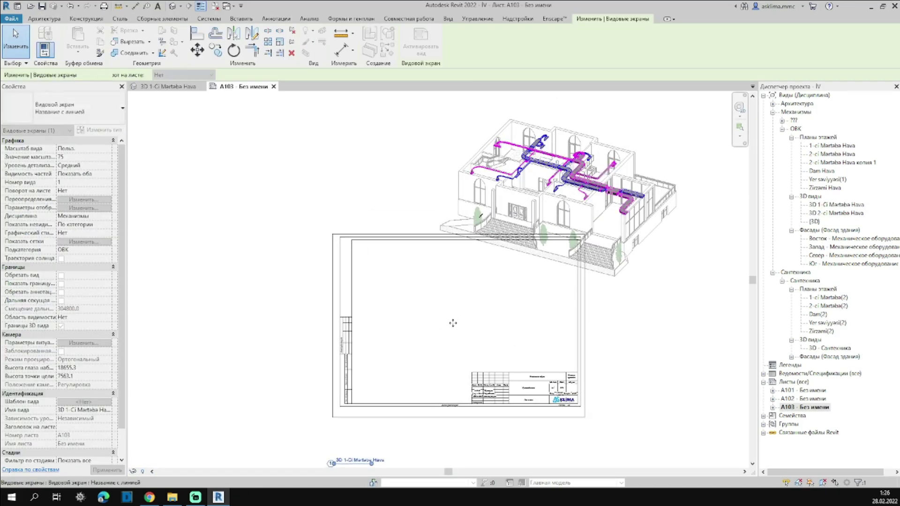
- Move the 3D viewport inside the sheet border and fit the whole sheet in view
{"action": "left_click_drag", "start_coordinate": [453, 323], "coordinate": [453, 323]}
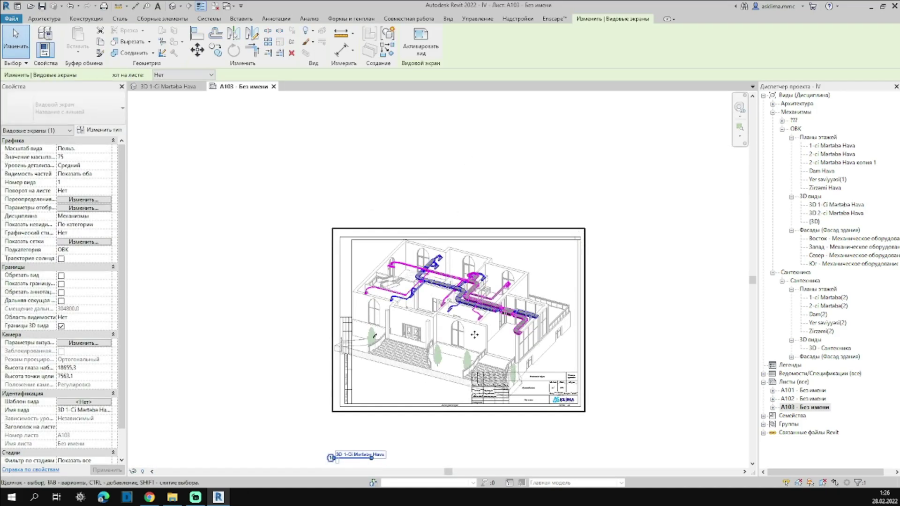
{"action": "right_click", "coordinate": [523, 349]}
{"action": "left_click", "coordinate": [469, 324]}
{"action": "scroll", "coordinate": [533, 354], "scroll_direction": "up", "scroll_amount": 1}
{"action": "scroll", "coordinate": [540, 365], "scroll_direction": "up", "scroll_amount": 1}
{"action": "scroll", "coordinate": [583, 425], "scroll_direction": "up", "scroll_amount": 3}
{"action": "scroll", "coordinate": [523, 402], "scroll_direction": "up", "scroll_amount": 2}
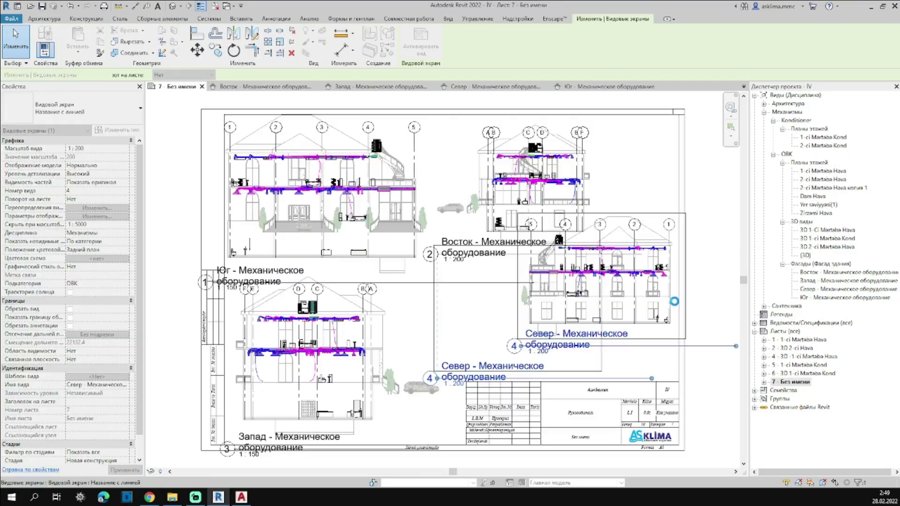
- Adjust the North and other elevation viewports, then open the '7 - Kasiklar' sheet
{"action": "right_click", "coordinate": [502, 171]}
{"action": "left_click", "coordinate": [521, 300]}
{"action": "right_click", "coordinate": [521, 300]}
{"action": "key", "text": "Escape"}
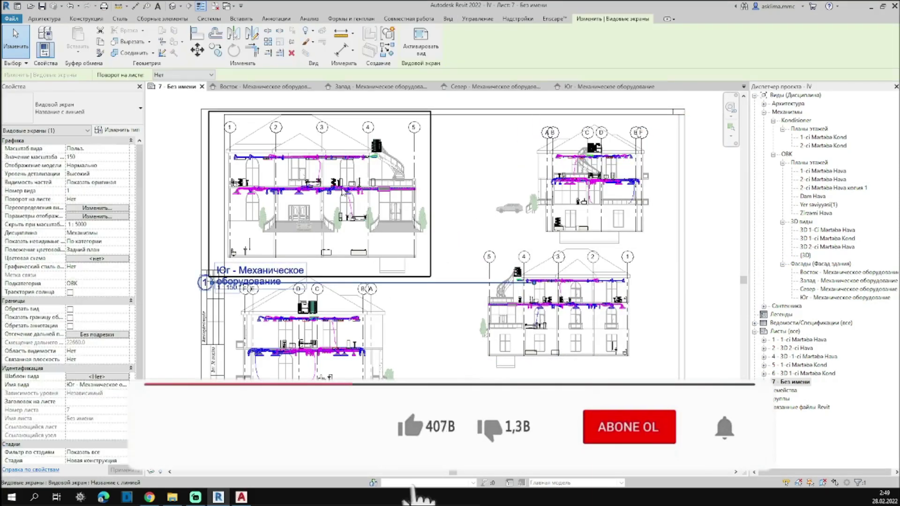
{"action": "left_click", "coordinate": [453, 230]}
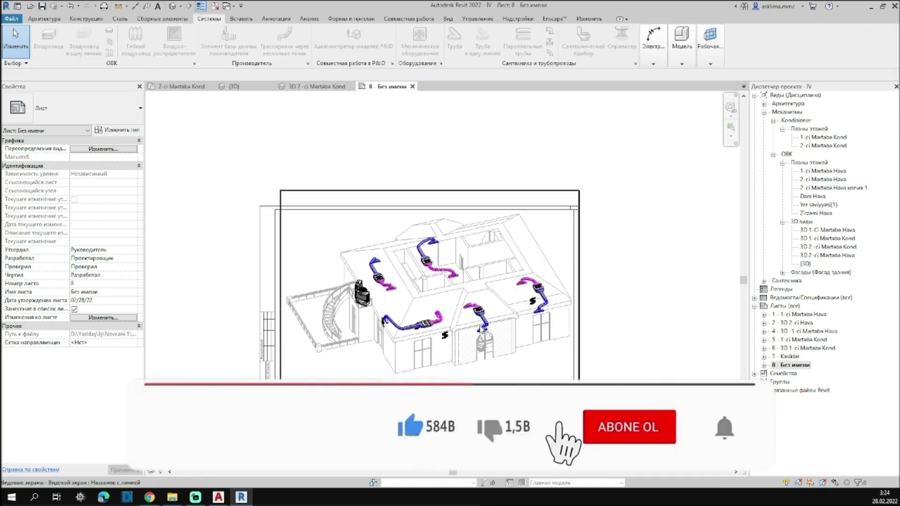
{"action": "left_click", "coordinate": [491, 267]}
{"action": "right_click", "coordinate": [458, 261]}
{"action": "left_click", "coordinate": [492, 84]}
{"action": "scroll", "coordinate": [156, 313], "scroll_direction": "up", "scroll_amount": 2}
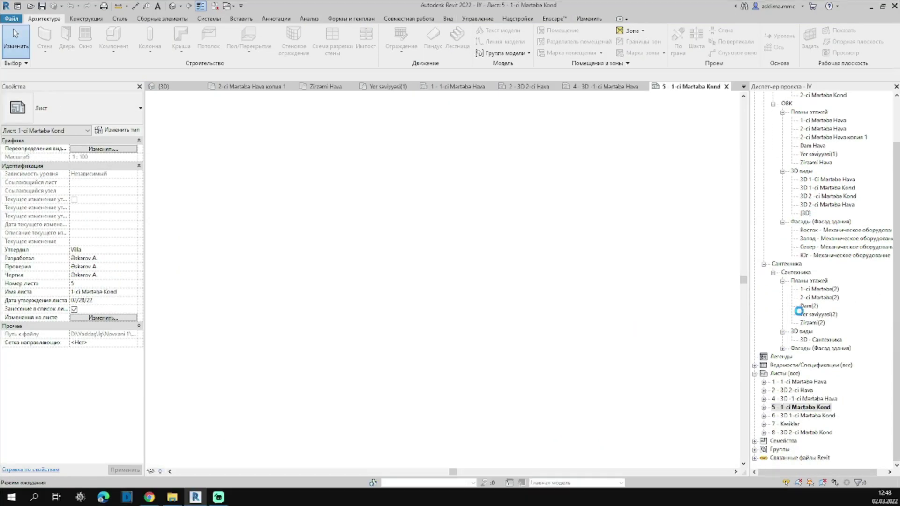
{"action": "double_click", "coordinate": [791, 423]}
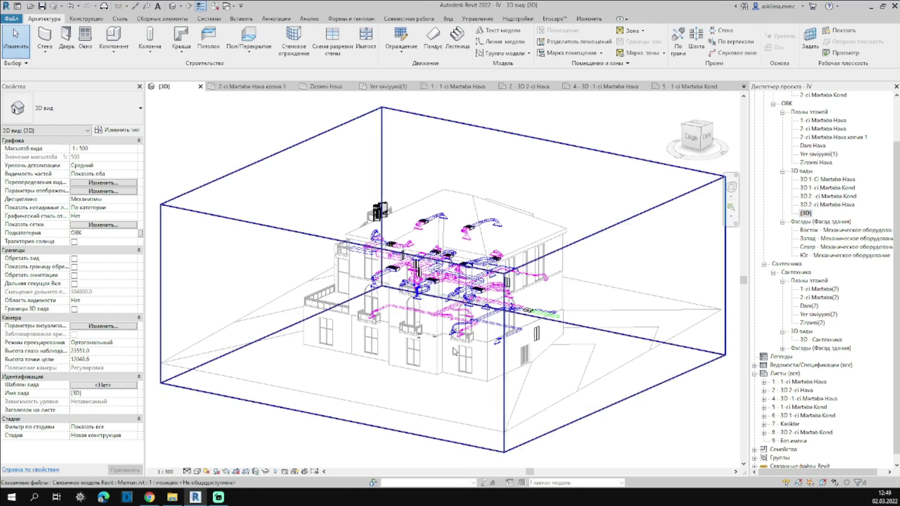
- Orbit the {3D} view to Front and place it on sheet 9
{"action": "middle_click_drag", "start_coordinate": [454, 352], "coordinate": [509, 365], "text": "shift"}
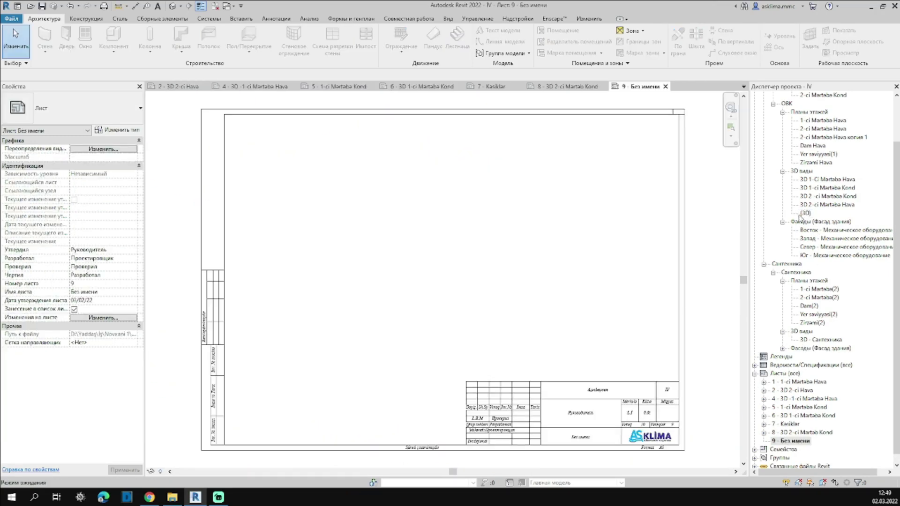
{"action": "left_click_drag", "start_coordinate": [806, 218], "coordinate": [625, 278]}
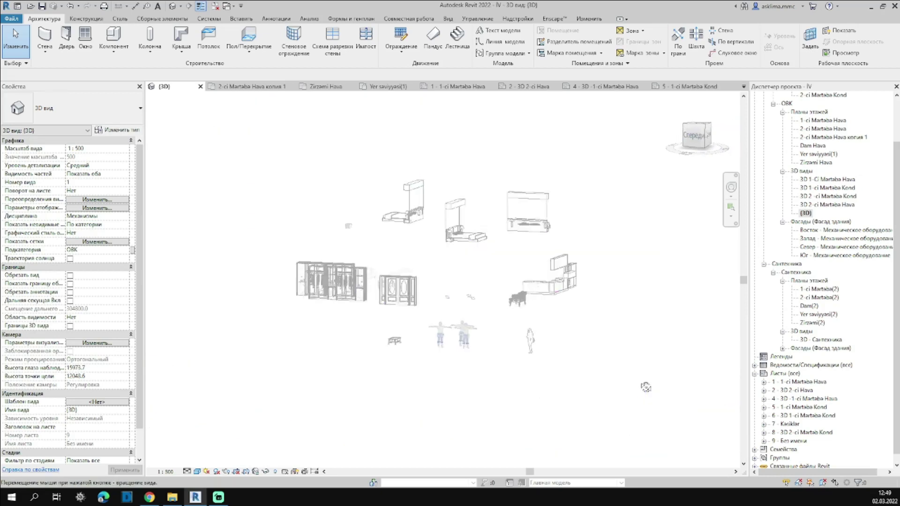
{"action": "left_click", "coordinate": [797, 391]}
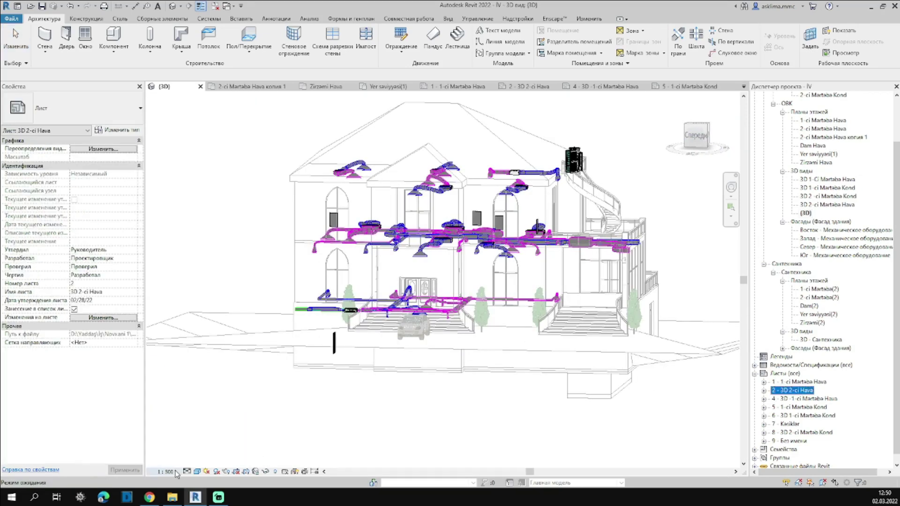
{"action": "left_click", "coordinate": [260, 412]}
{"action": "left_click_drag", "start_coordinate": [783, 448], "coordinate": [789, 441]}
{"action": "left_click", "coordinate": [467, 283]}
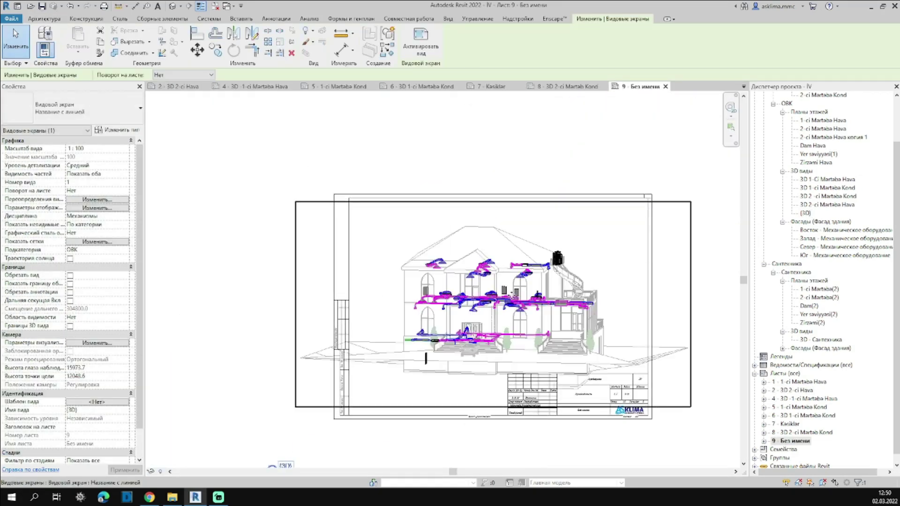
- Select sheet 9's title block and review it
{"action": "scroll", "coordinate": [624, 286], "scroll_direction": "up", "scroll_amount": 3}
{"action": "left_click", "coordinate": [624, 286]}
{"action": "scroll", "coordinate": [584, 418], "scroll_direction": "up", "scroll_amount": 5}
{"action": "middle_click_drag", "start_coordinate": [584, 418], "coordinate": [454, 438]}
{"action": "scroll", "coordinate": [454, 439], "scroll_direction": "down", "scroll_amount": 3}
{"action": "scroll", "coordinate": [454, 438], "scroll_direction": "down", "scroll_amount": 3}
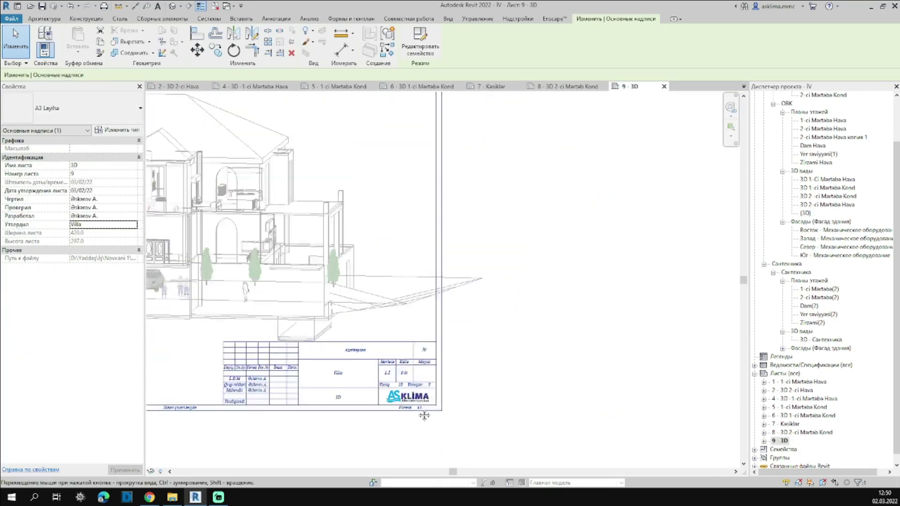
{"action": "scroll", "coordinate": [454, 438], "scroll_direction": "down", "scroll_amount": 2}
- Close the IV project, bringing up the save-changes prompt
{"action": "left_click", "coordinate": [894, 6]}
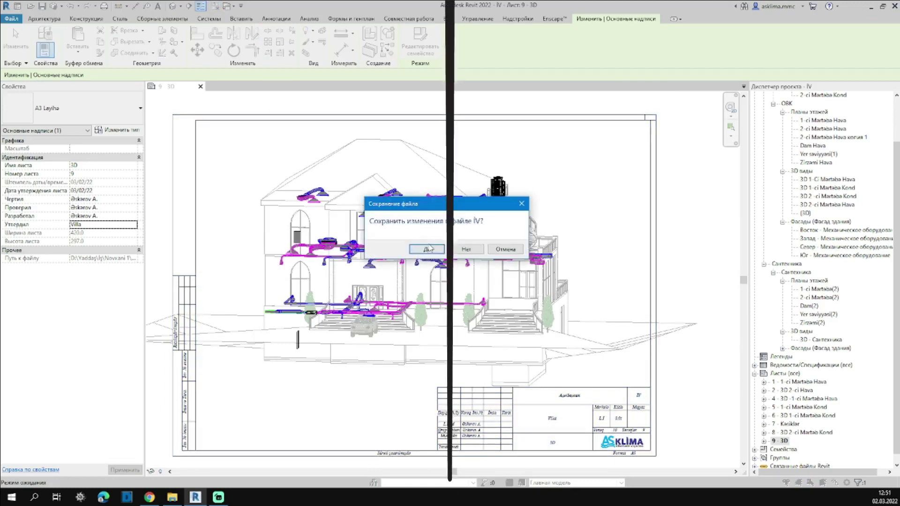